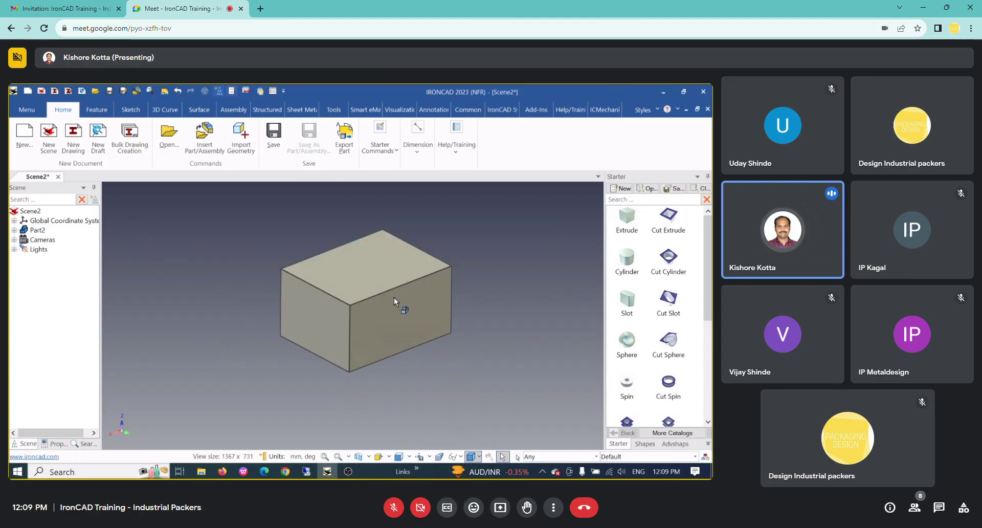
# - Resize the existing block to 1000 mm long, 250 mm wide and 200 mm high, with the whole block fitted in view
pyautogui.click(397, 299)
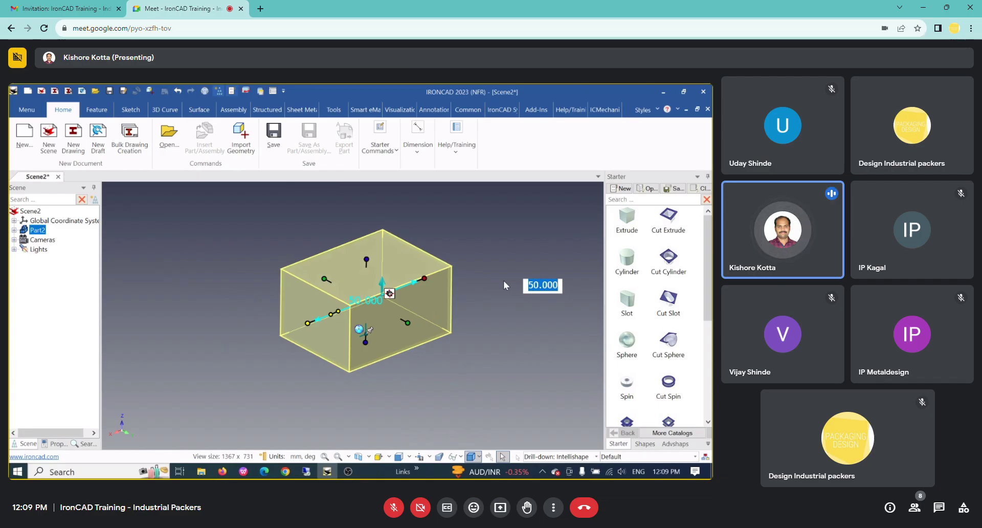
pyautogui.write('1000')
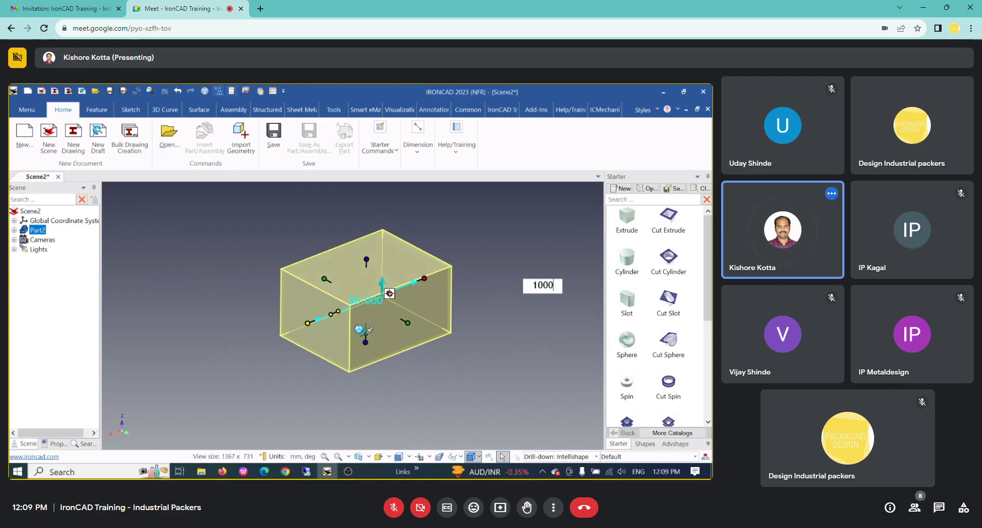
pyautogui.press('Return')
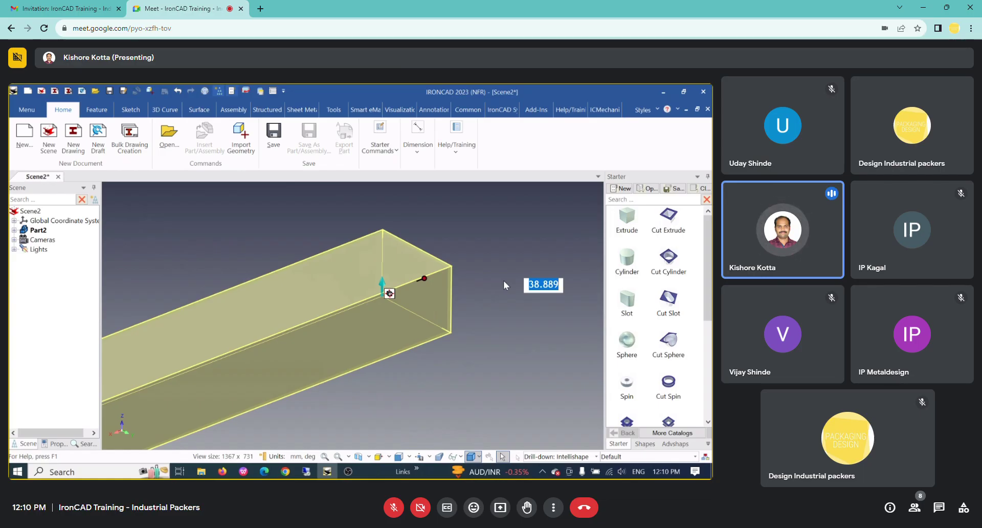
pyautogui.write('250')
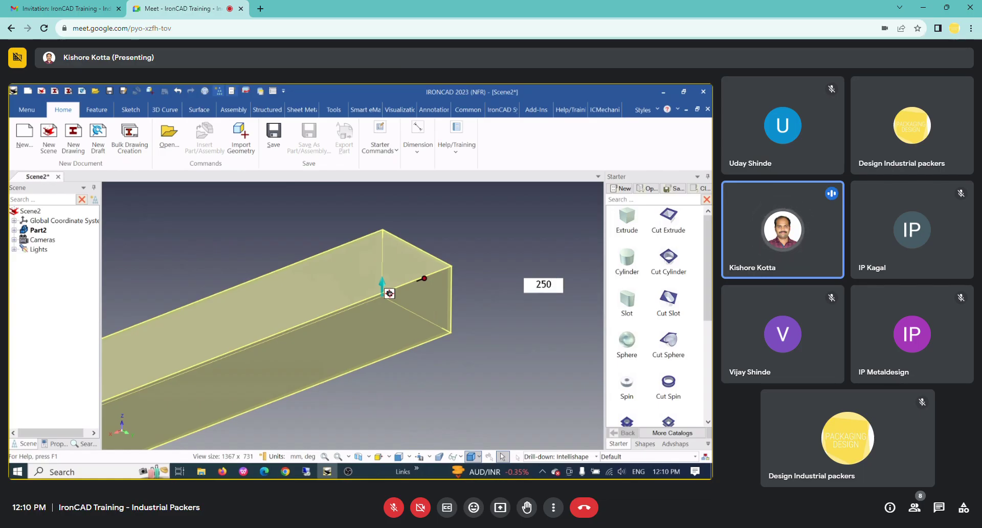
pyautogui.press('Return')
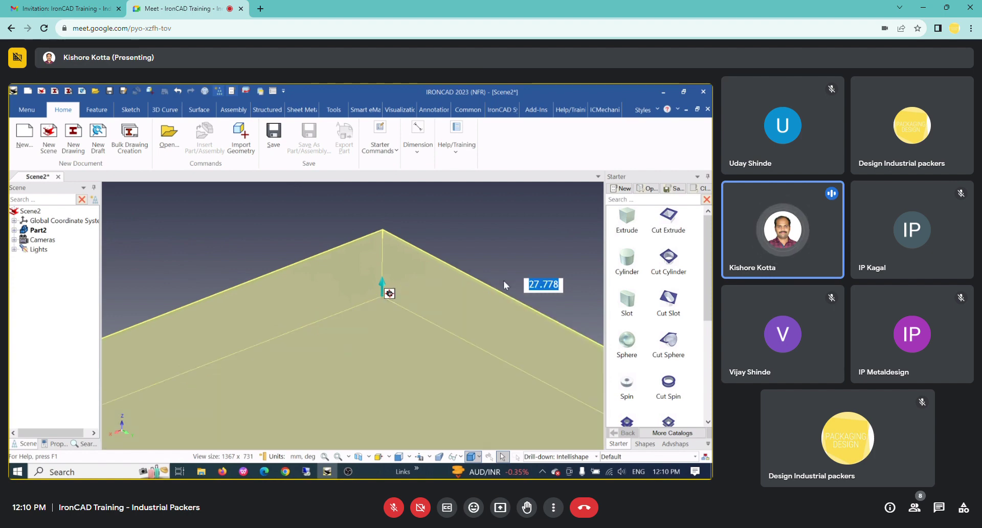
pyautogui.write('1000')
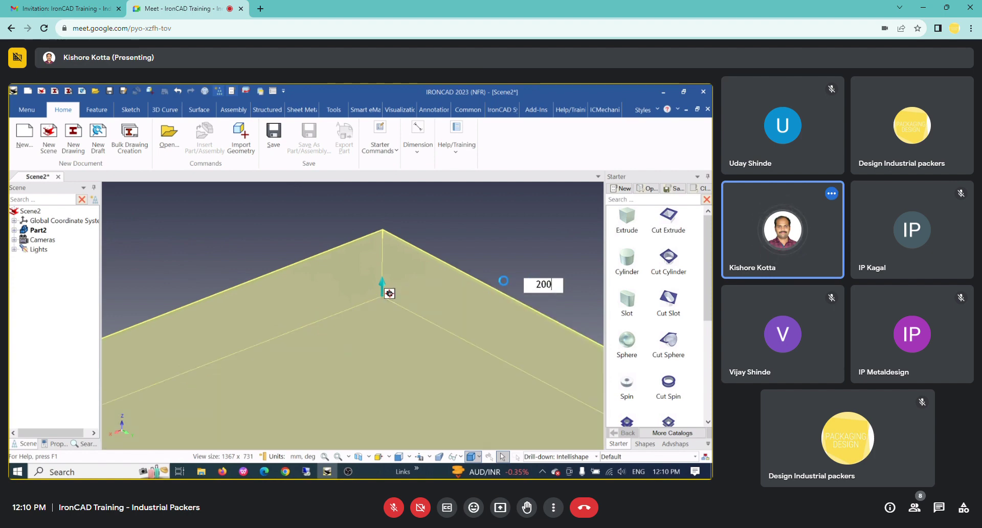
pyautogui.press('Return')
pyautogui.press('F6')
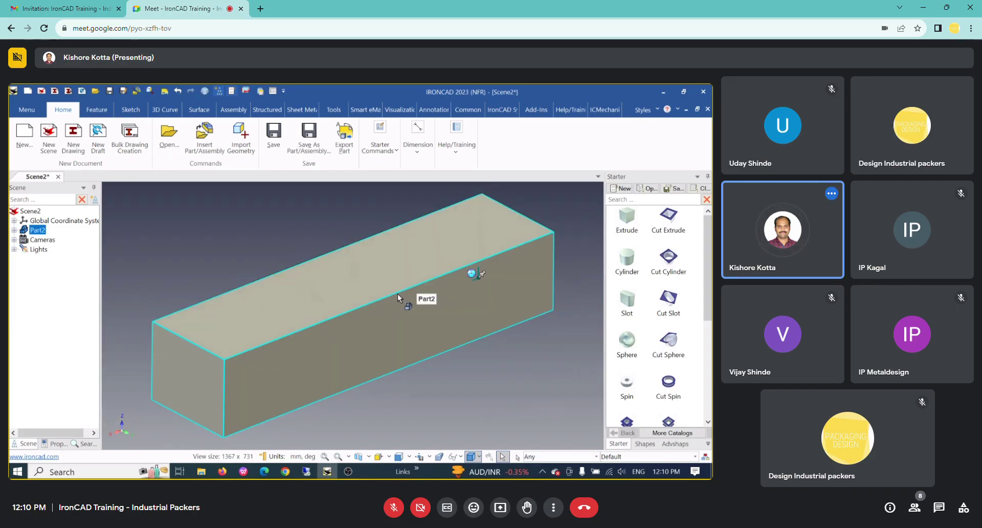
# - Set the block's width to 500 mm
pyautogui.press('Tab')
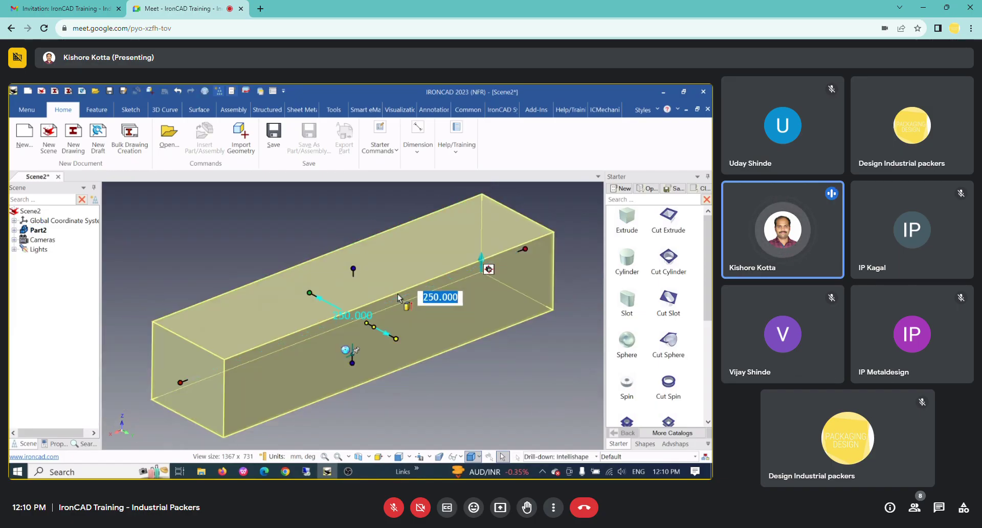
pyautogui.write('500')
pyautogui.press('Tab')
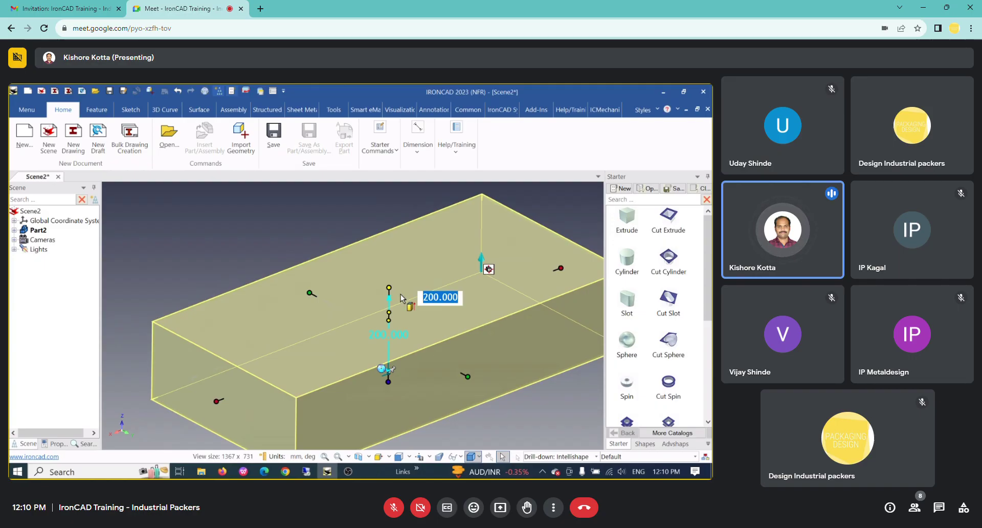
pyautogui.click(313, 233)
pyautogui.scroll(-3, 291, 282)
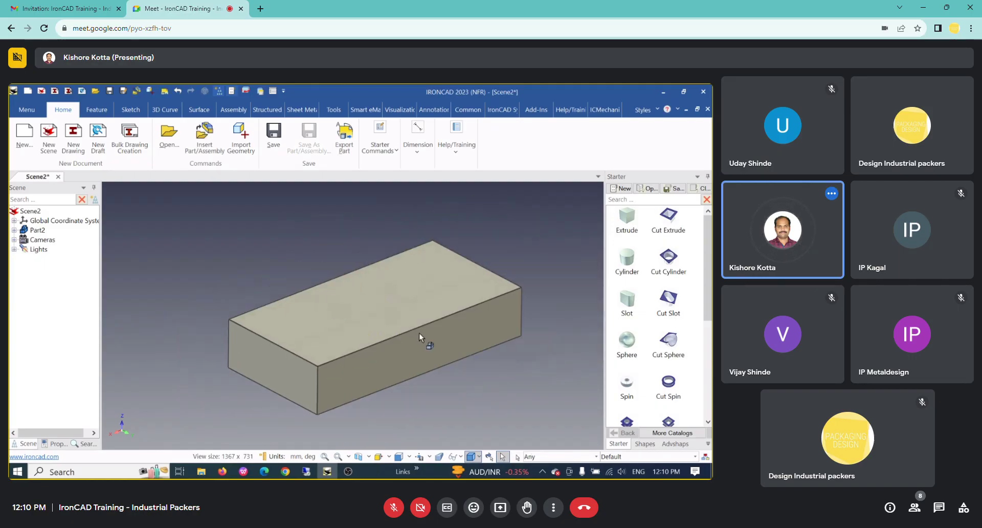
# - Delete the resized block from the scene
pyautogui.click(419, 332)
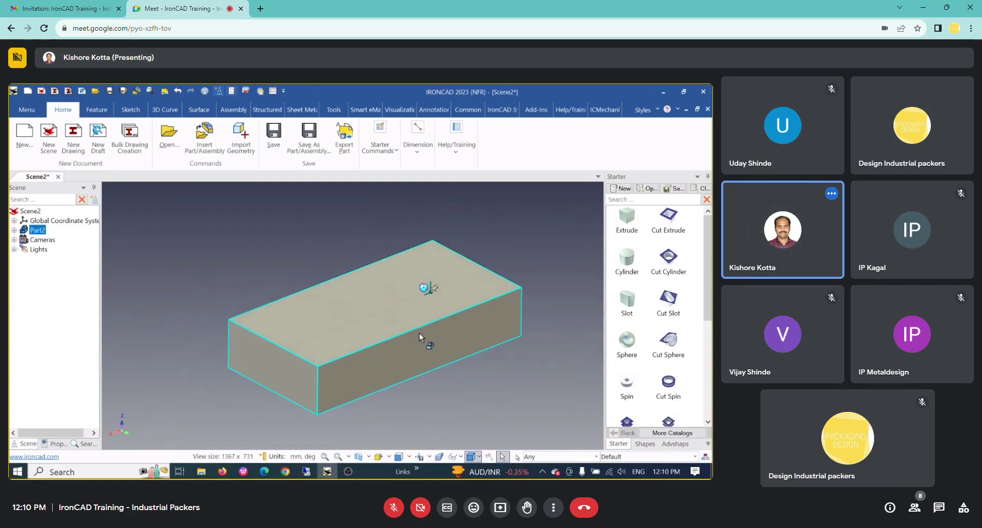
pyautogui.press('Delete')
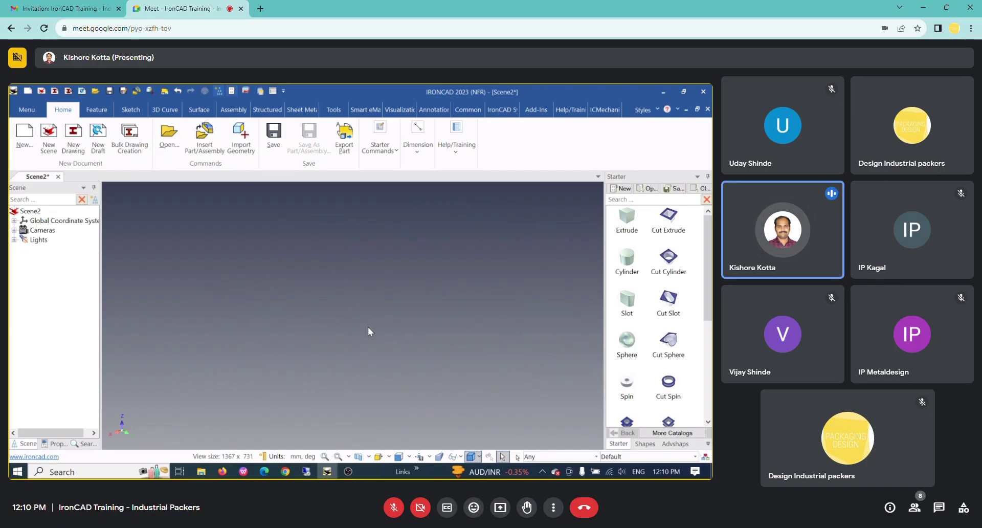
# - Place a new Extrude block in the empty scene and set its sizebox to length 100, width 500 and height 20 mm
pyautogui.moveTo(626, 215); pyautogui.dragTo(294, 339)
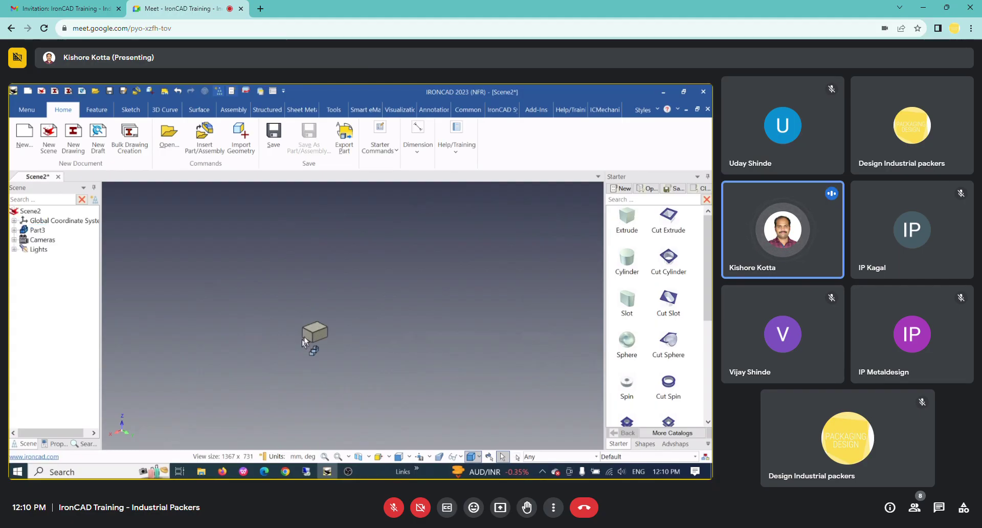
pyautogui.click(370, 322)
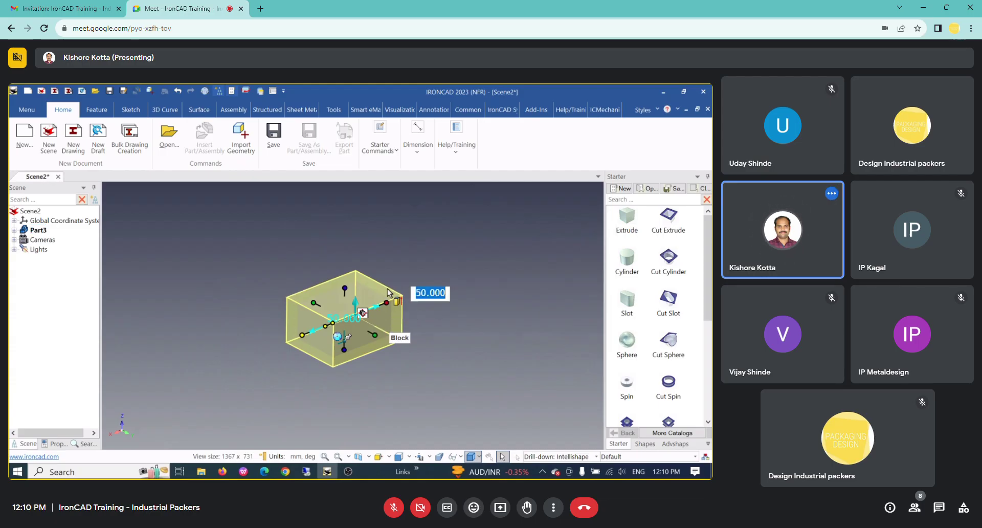
pyautogui.rightClick(387, 302)
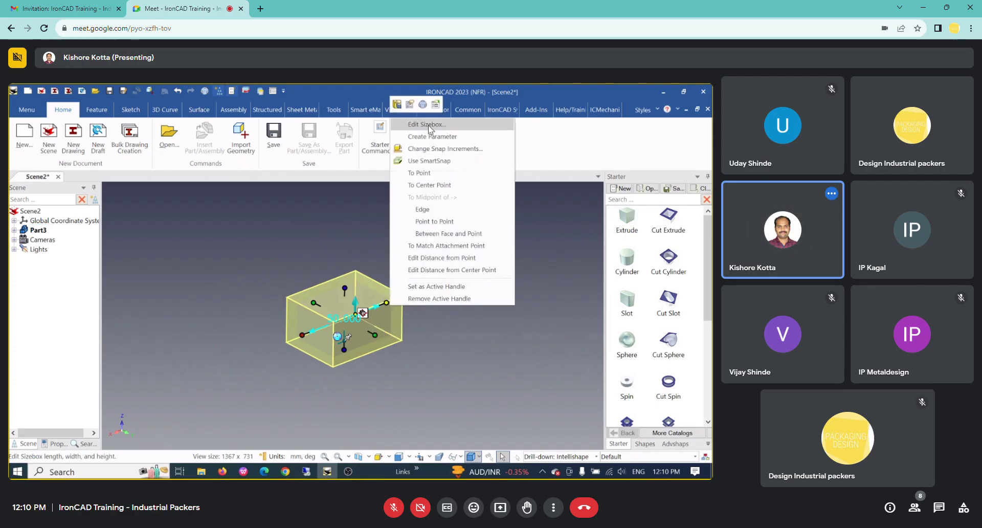
pyautogui.click(428, 125)
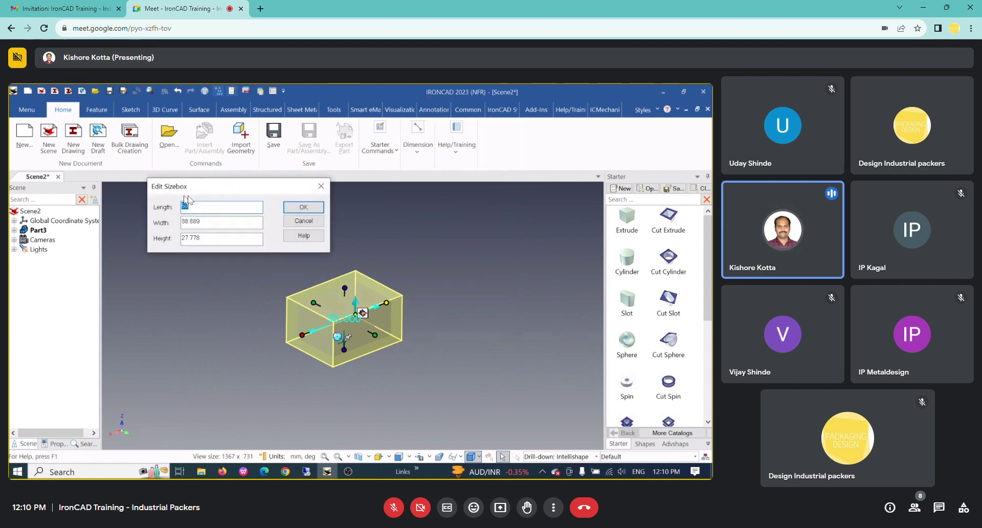
pyautogui.moveTo(240, 189); pyautogui.dragTo(322, 198)
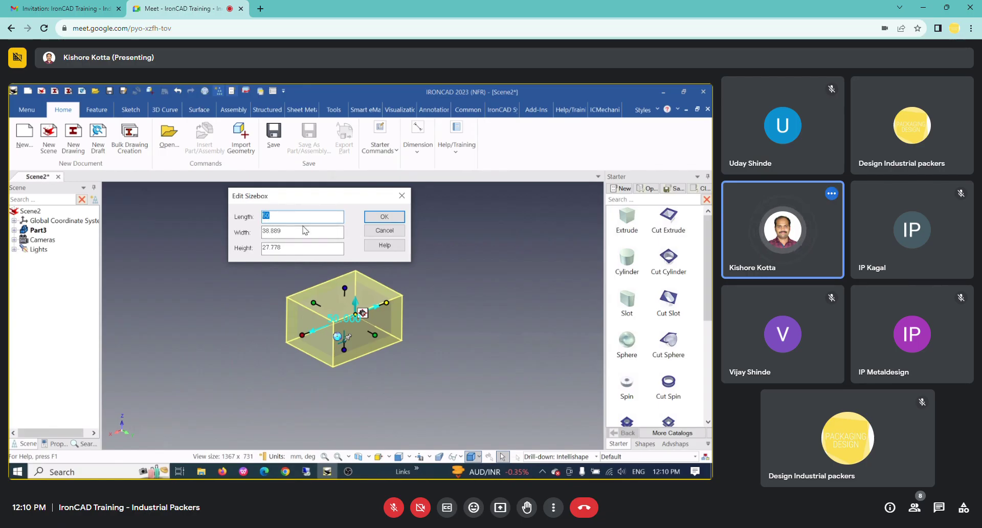
pyautogui.write('100')
pyautogui.press('Tab')
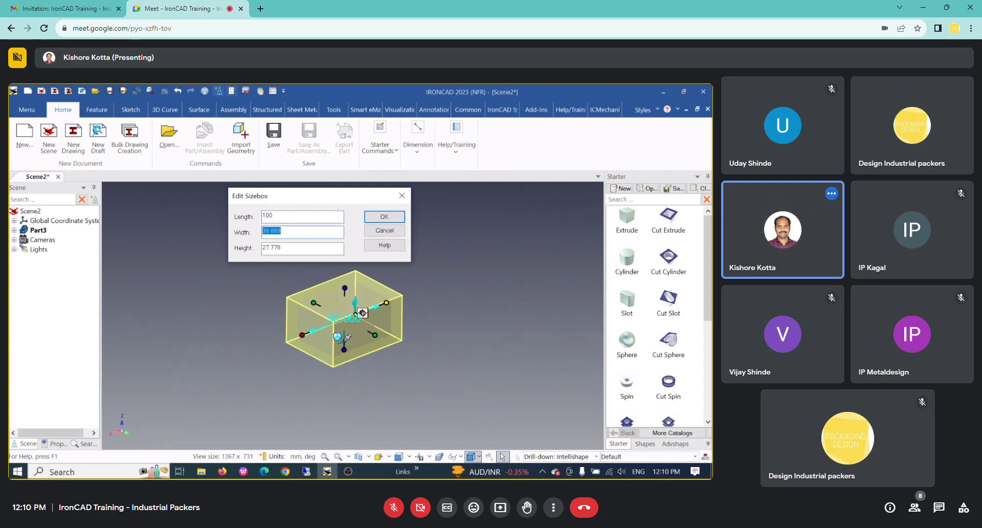
pyautogui.write('1')
pyautogui.write('00')
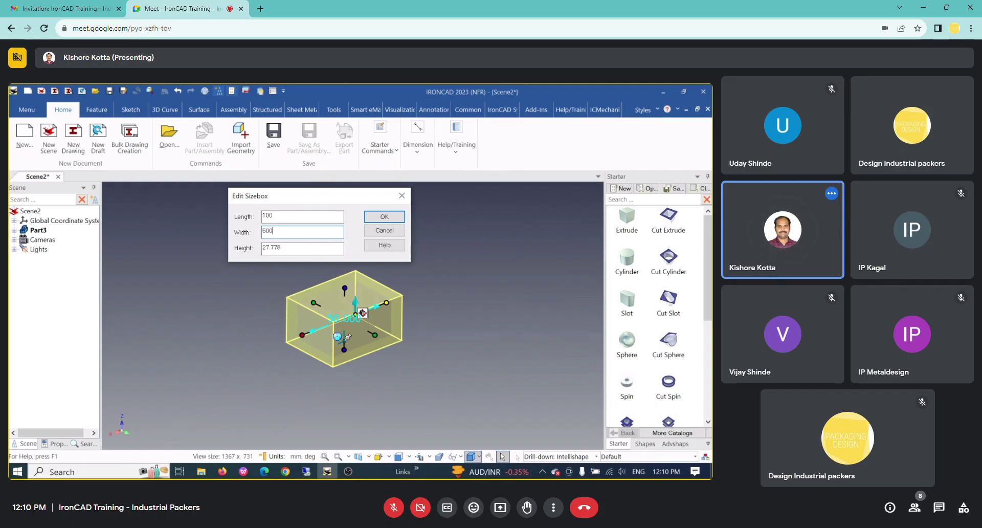
pyautogui.press('Tab')
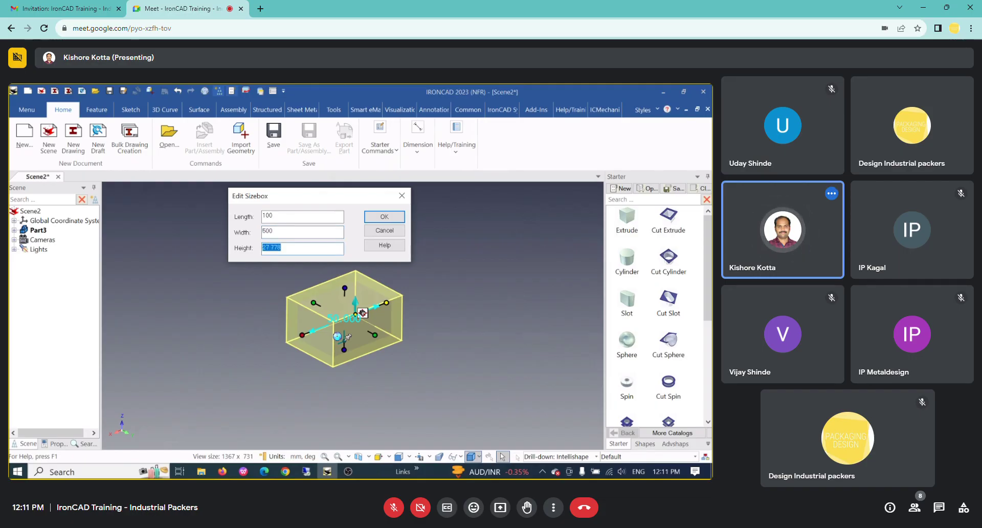
pyautogui.write('20')
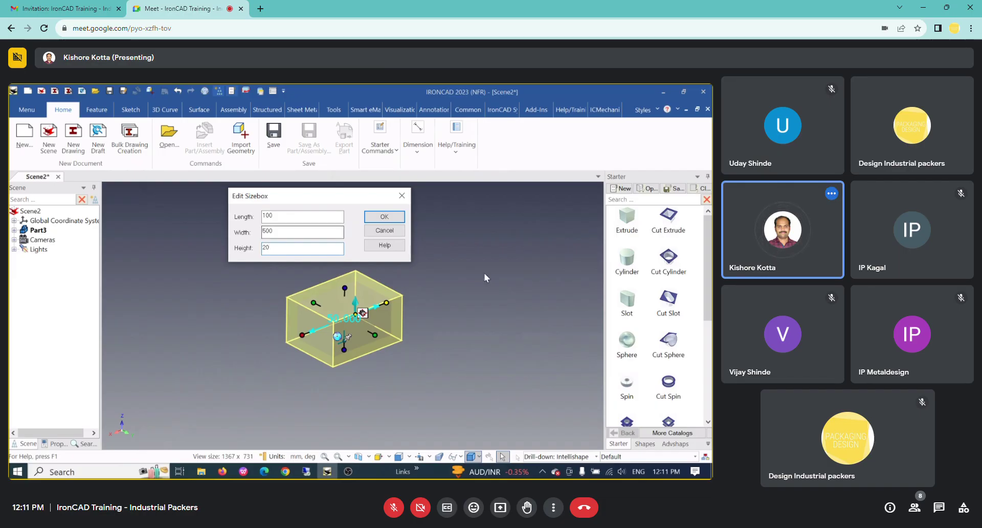
pyautogui.hotkey('shift', 'Home')
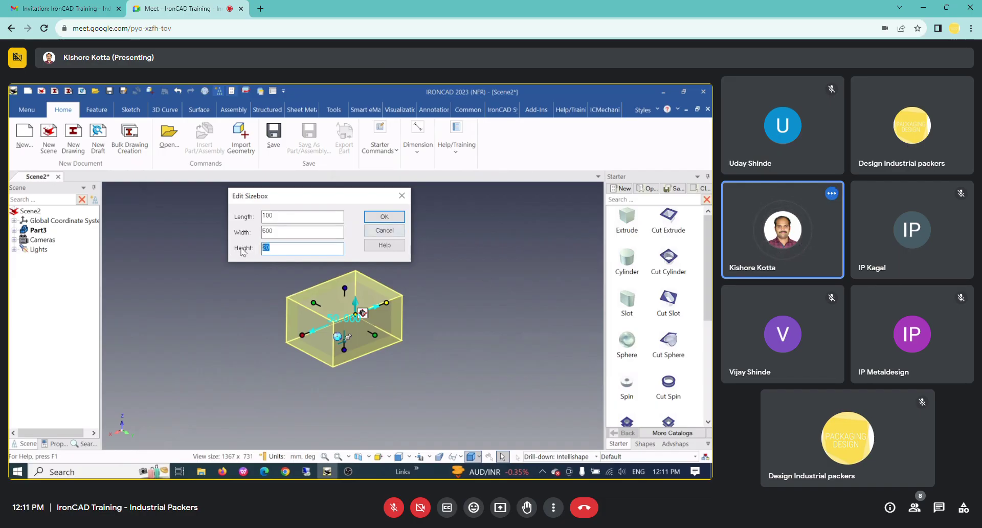
pyautogui.click(381, 217)
pyautogui.click(420, 252)
pyautogui.scroll(-3, 244, 351)
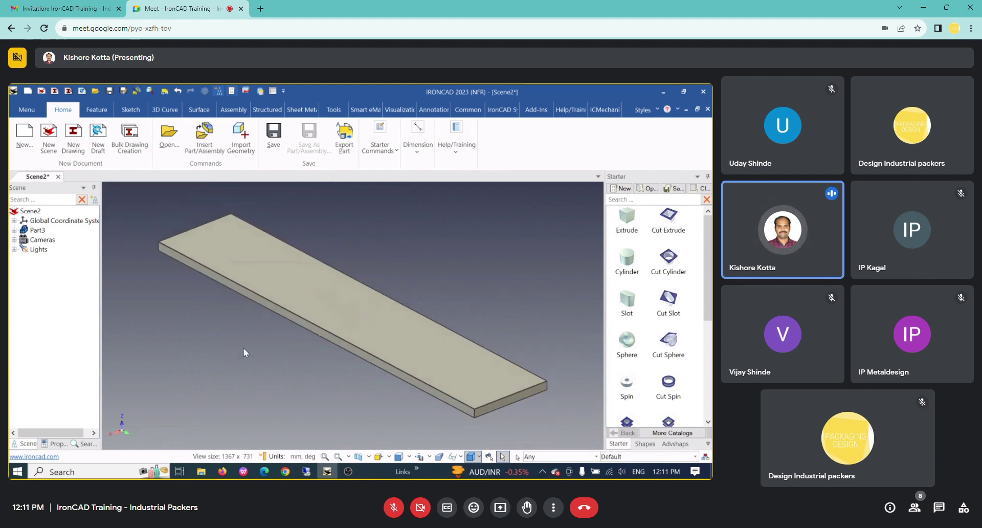
# - Examine the flat block's sizebox handles, switching between whole-part and shape-level selection
pyautogui.click(432, 345)
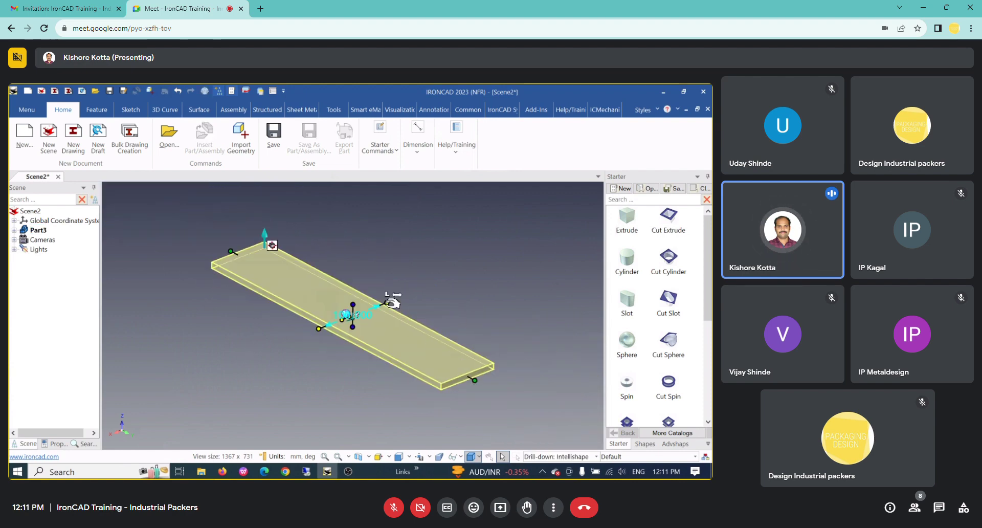
pyautogui.click(437, 295)
pyautogui.click(386, 350)
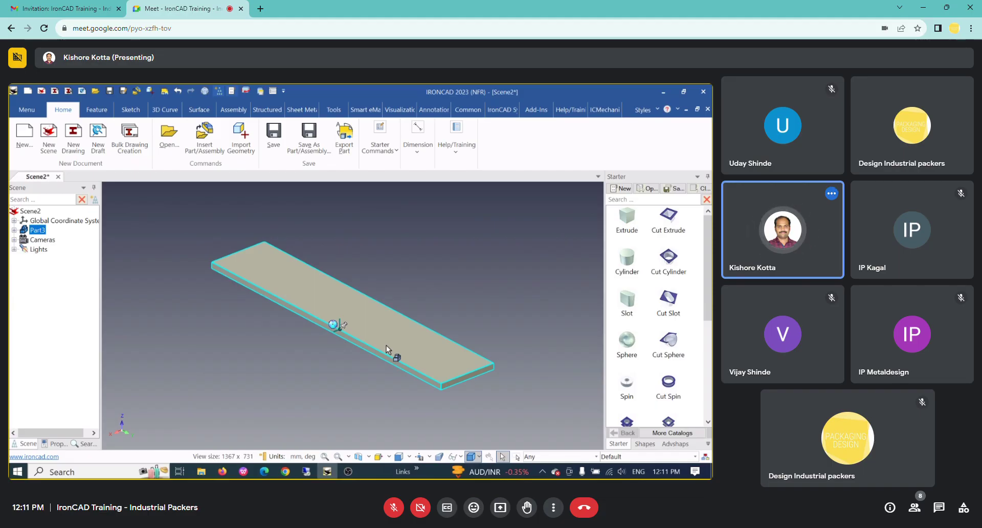
pyautogui.click(411, 345)
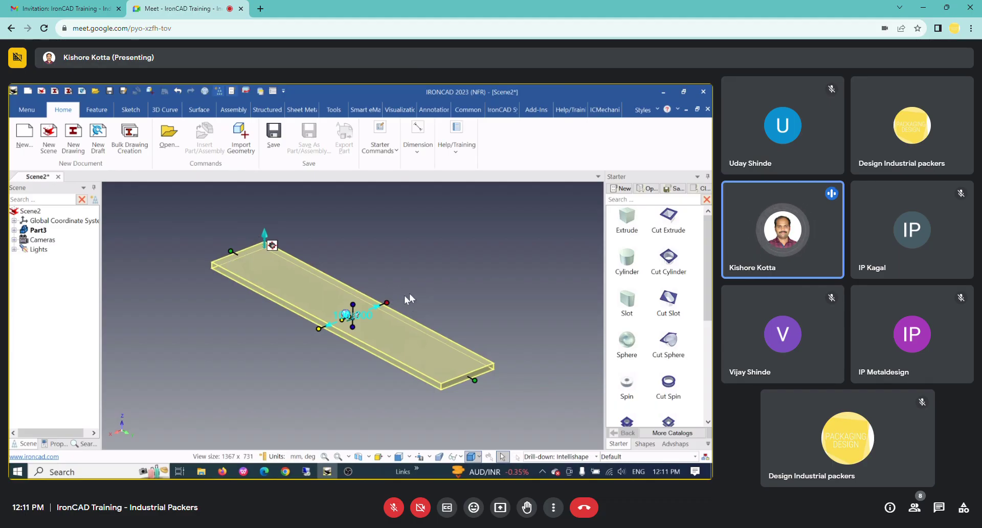
pyautogui.click(443, 269)
pyautogui.scroll(-1, 340, 342)
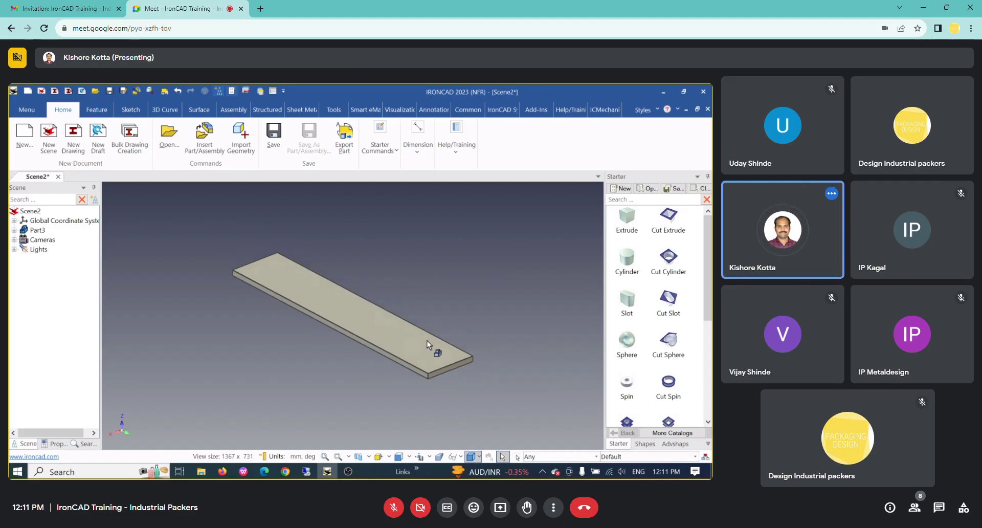
# - Delete the flat 100 × 500 × 20 mm block
pyautogui.click(428, 341)
pyautogui.press('Delete')
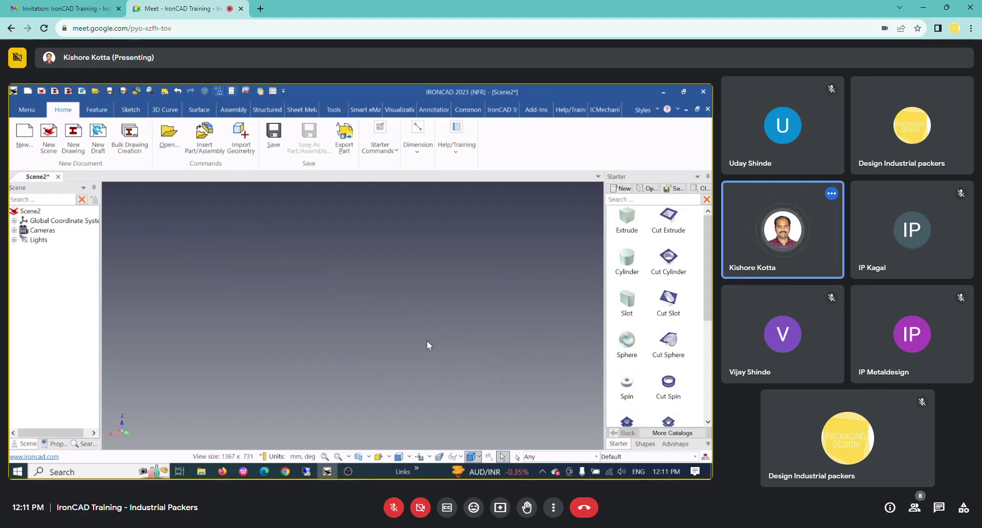
# - Open the scene file D Tech Demo.ics from the Desktop folder after previewing WOODEN BOX.ics and BOX.ics
pyautogui.click(26, 109)
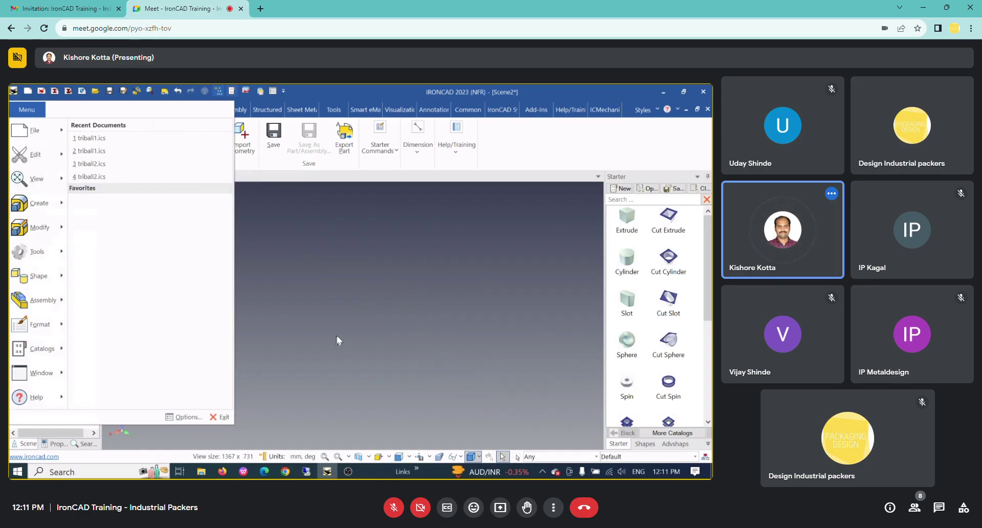
pyautogui.click(317, 334)
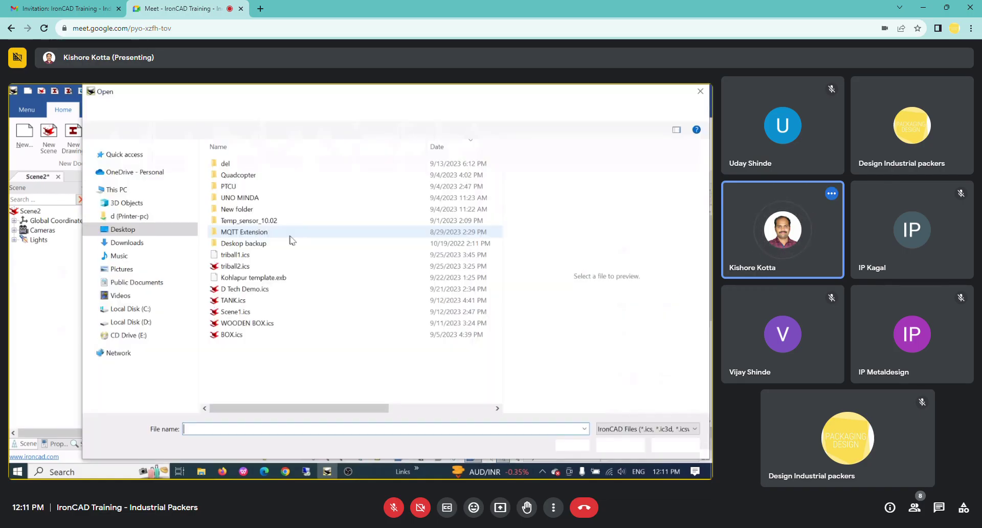
pyautogui.click(260, 325)
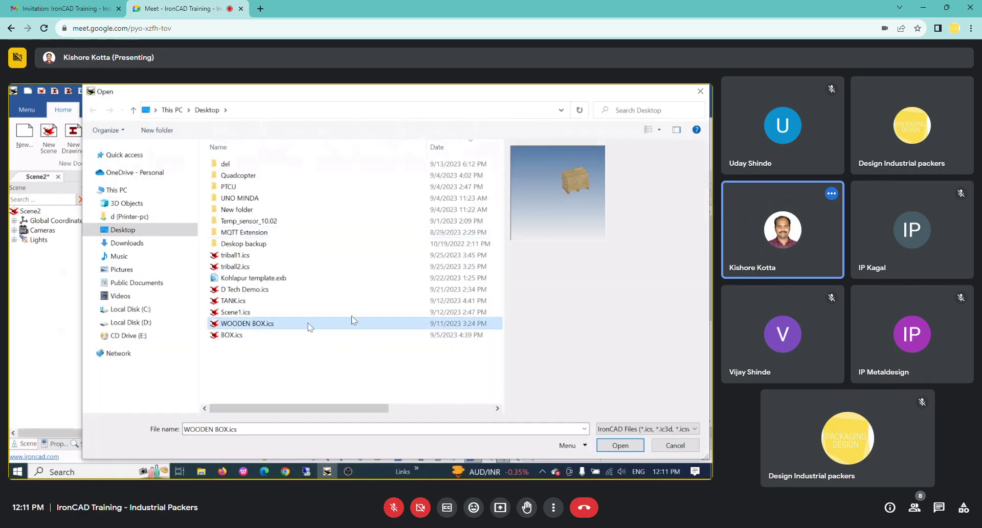
pyautogui.click(241, 336)
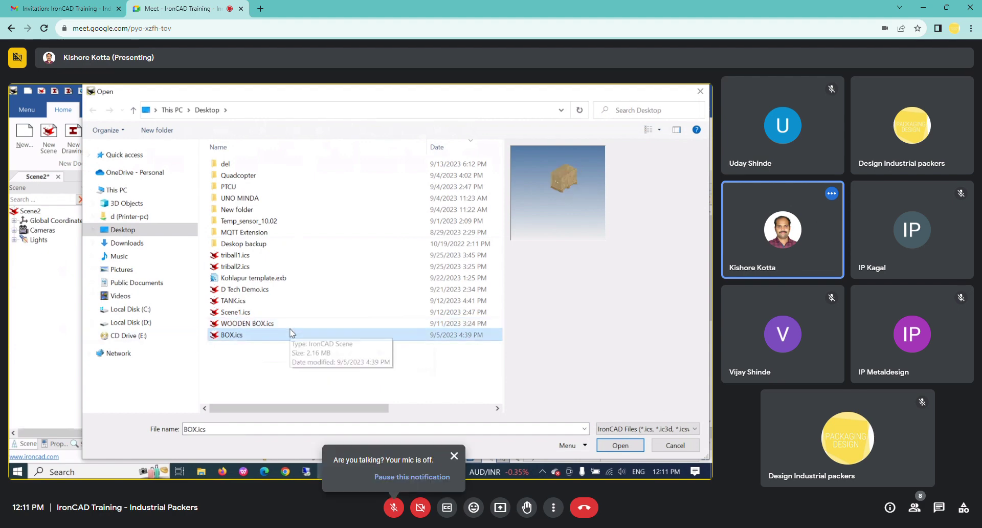
pyautogui.doubleClick(251, 290)
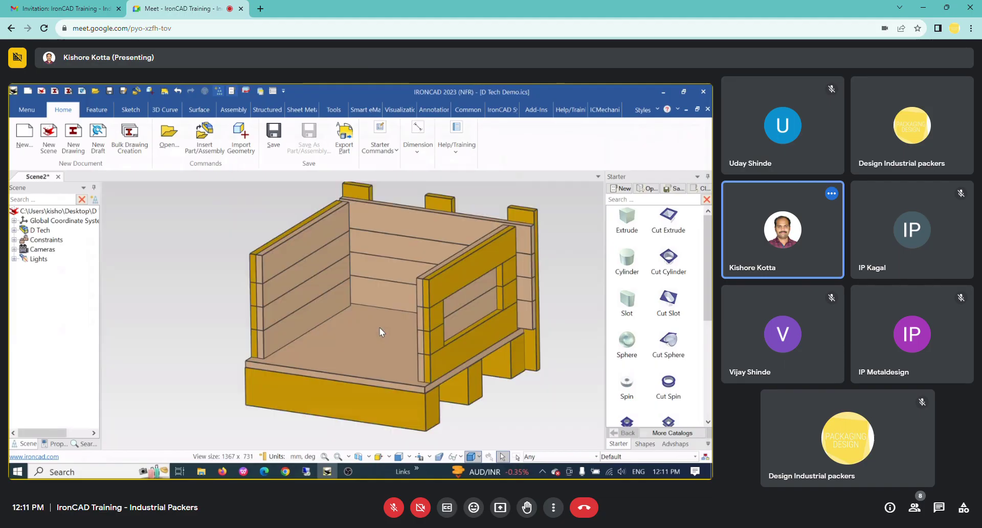
# - Delete the D Tech wooden crate assembly from the opened scene
pyautogui.click(410, 320)
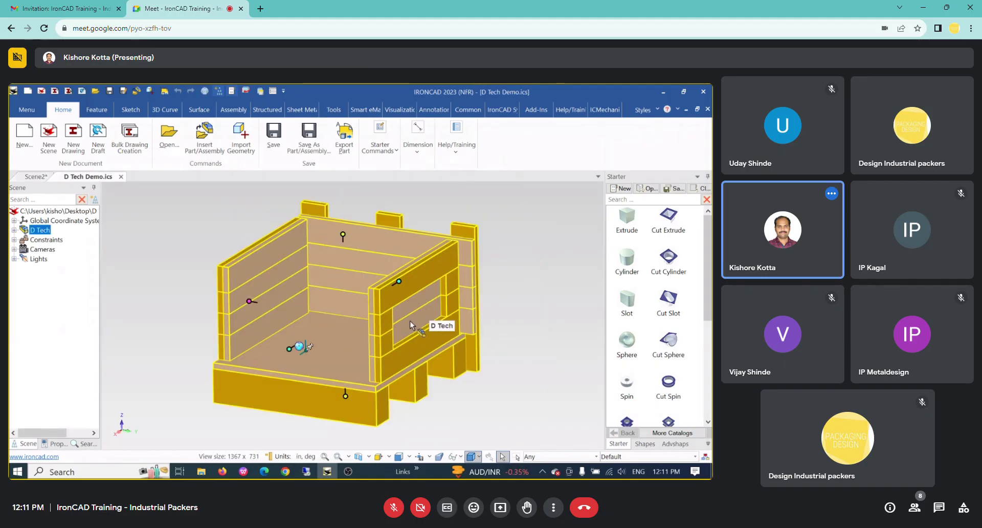
pyautogui.press('Delete')
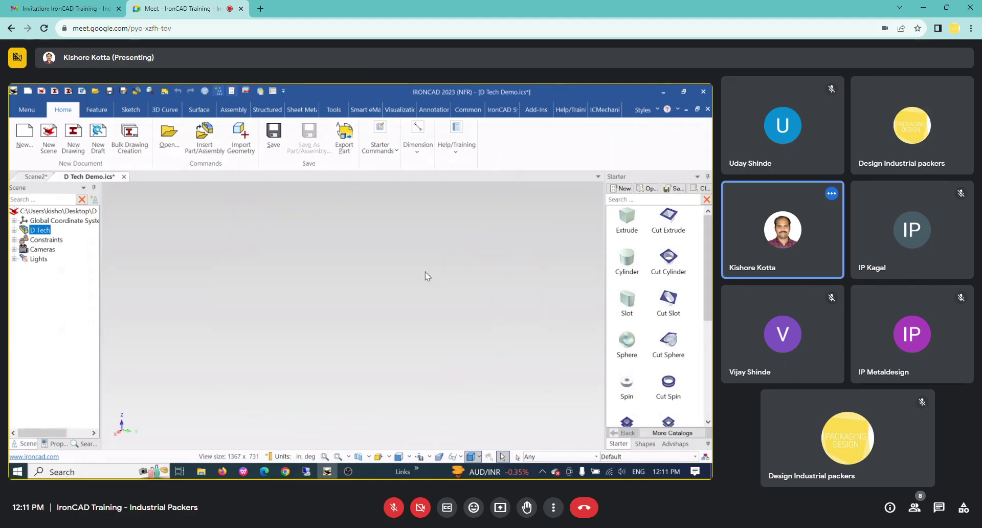
# - Bring up the file-opening dialog to choose another scene from the Desktop folder
pyautogui.click(21, 113)
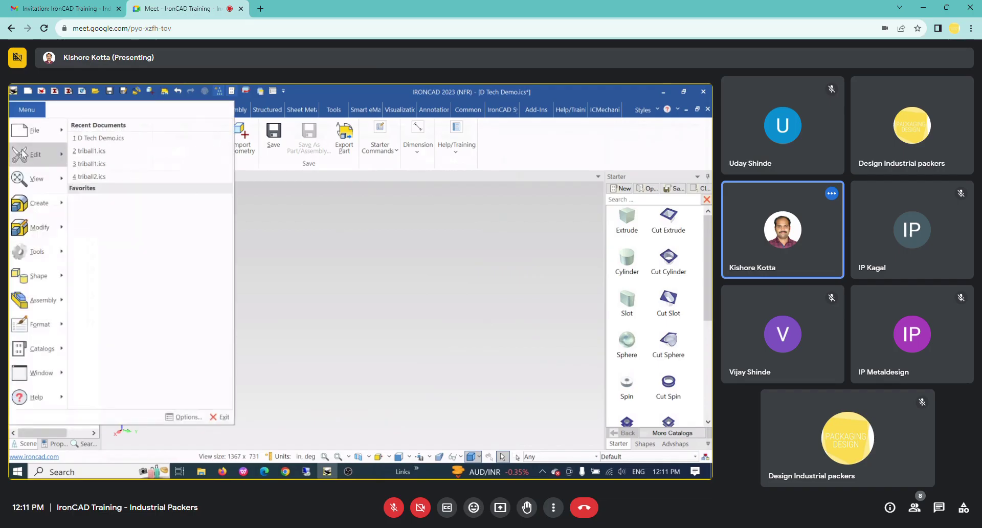
pyautogui.click(98, 92)
pyautogui.click(96, 92)
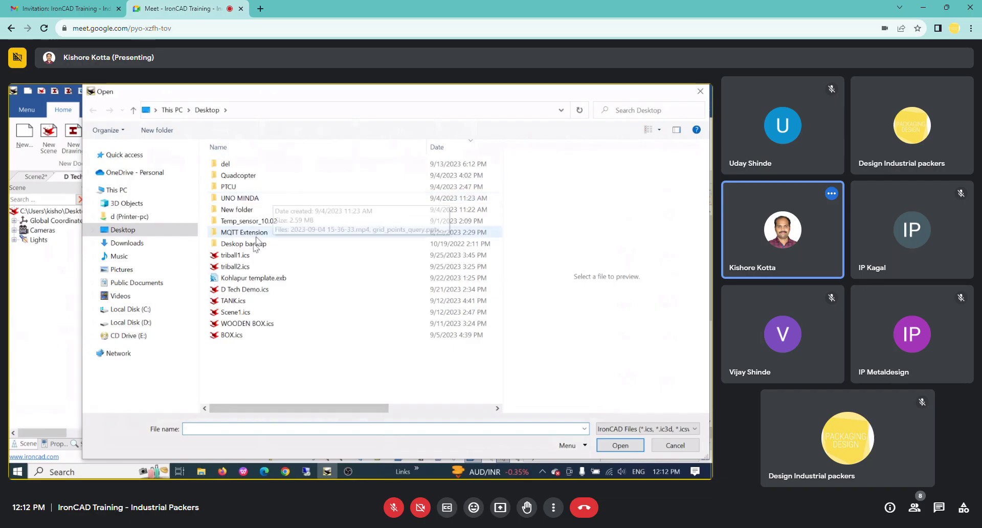
# - Switch to the Google Meet call controls and send a thumbs-up reaction, closing the reaction bar when done
pyautogui.click(474, 507)
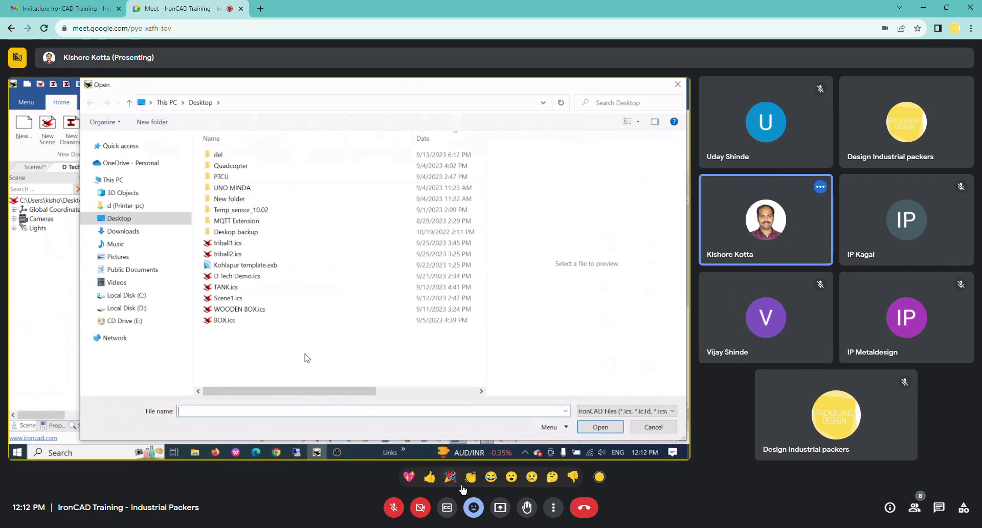
pyautogui.click(430, 476)
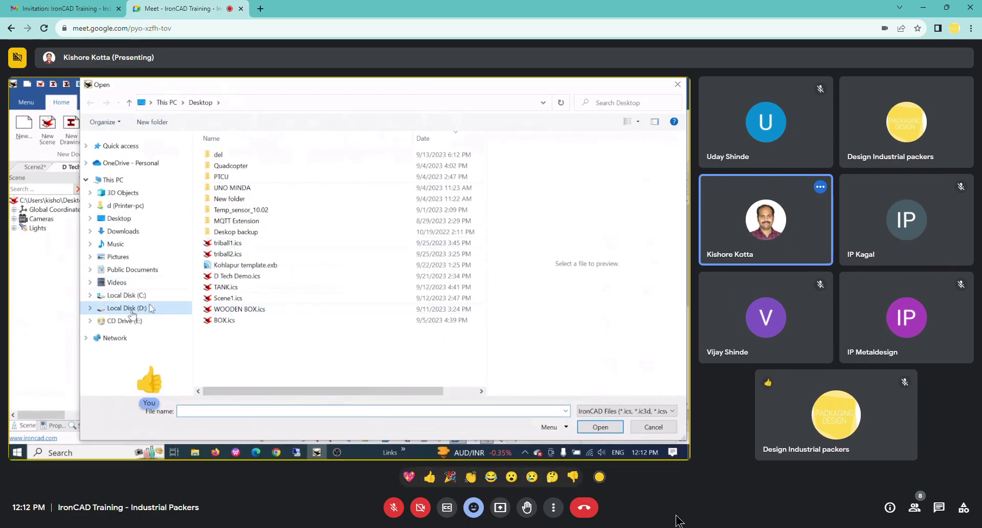
pyautogui.click(484, 511)
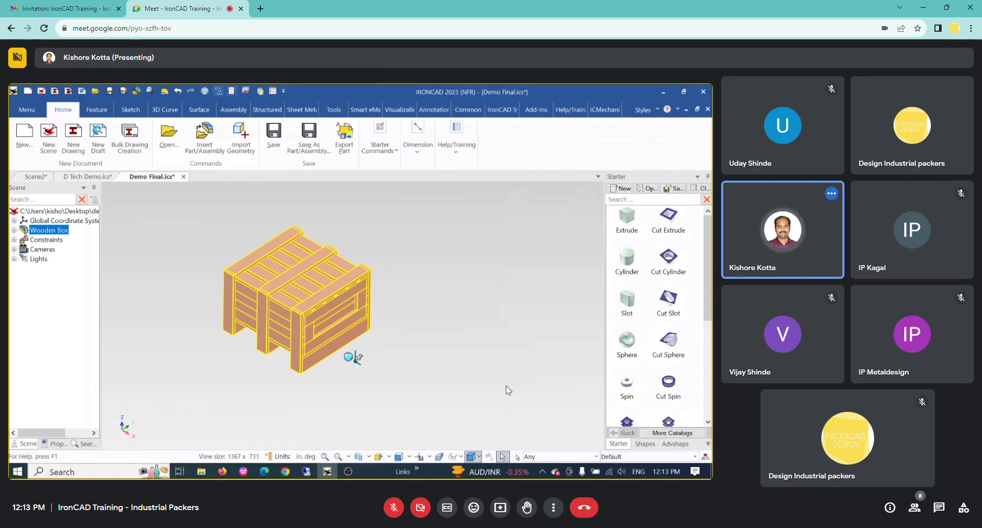
# - Add a design variation named Custom to the Wooden Box assembly, with design values taken from the current state
pyautogui.rightClick(320, 279)
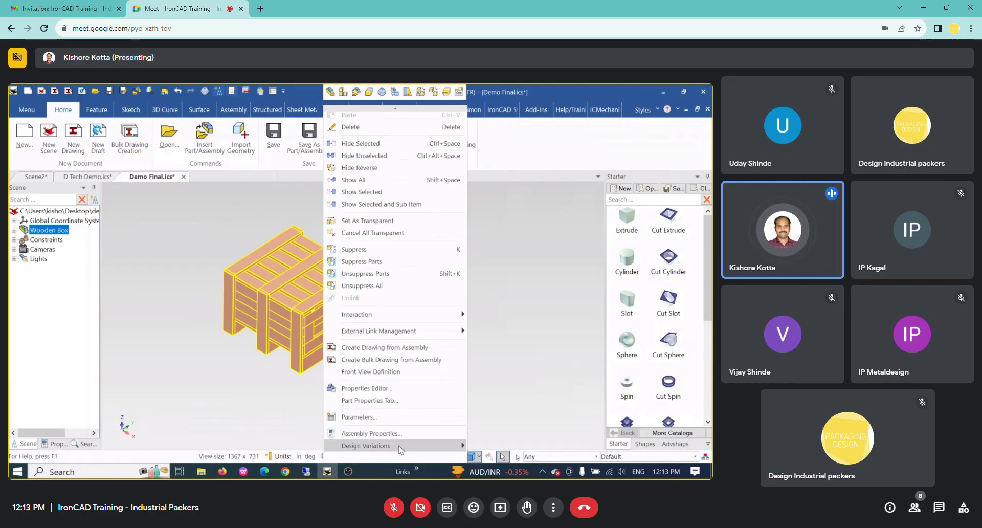
pyautogui.moveTo(440, 445)
pyautogui.click(498, 392)
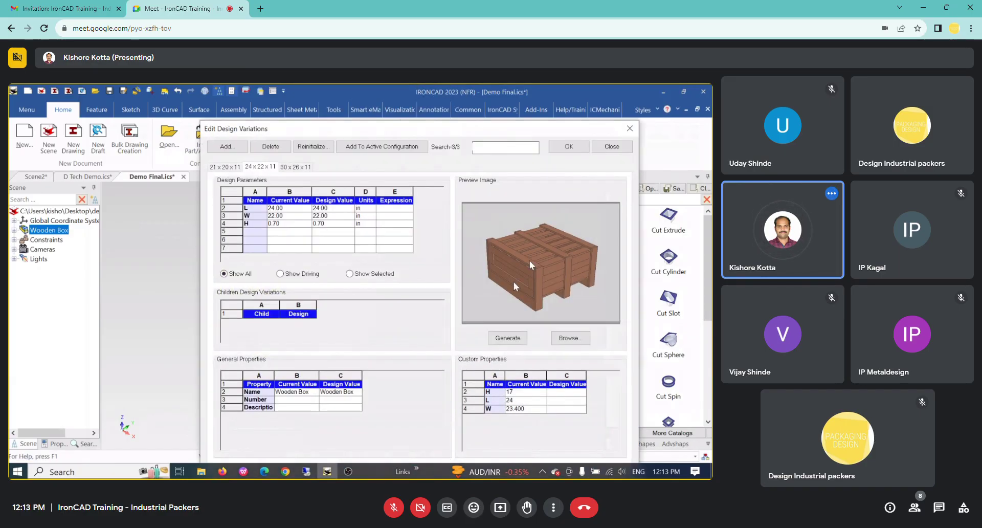
pyautogui.click(226, 146)
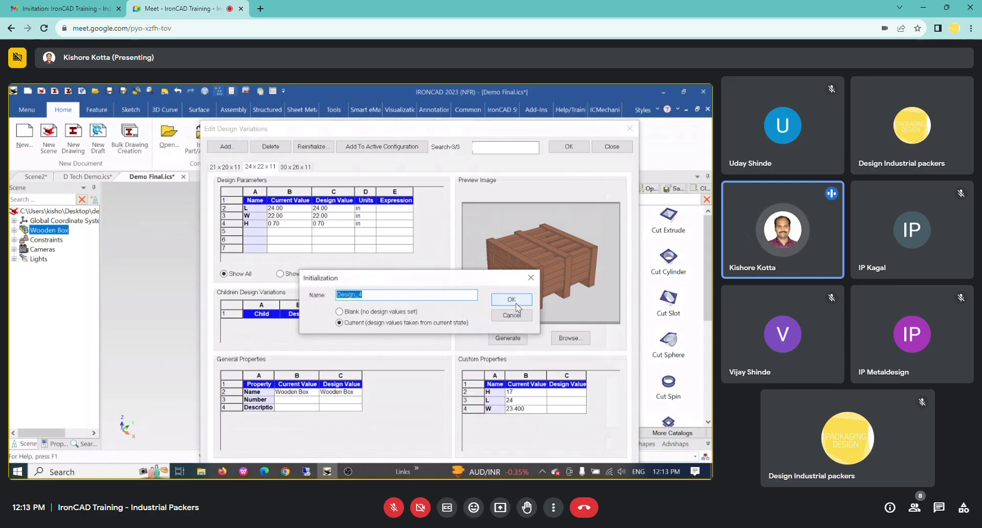
pyautogui.write('Custom')
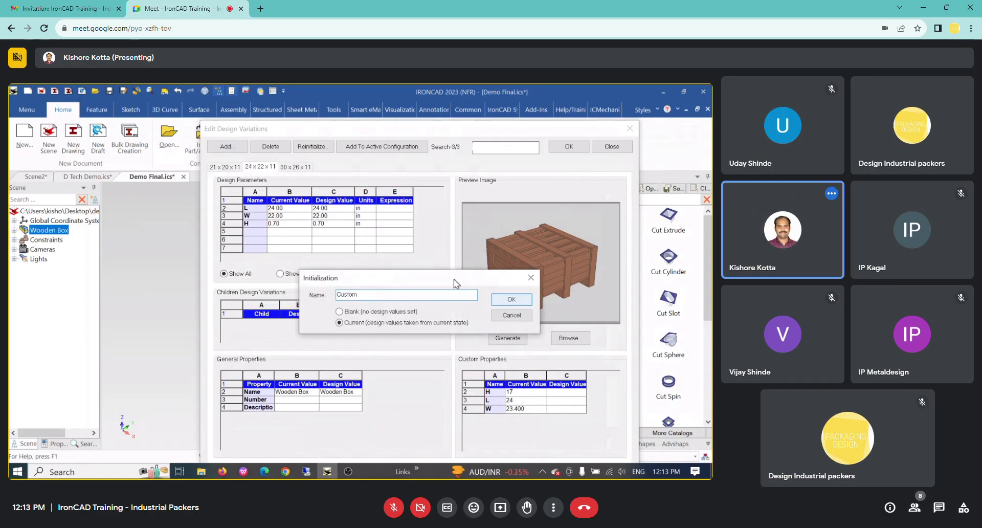
pyautogui.click(513, 300)
# - Set the Custom variation's L to 32 in and W to 30 in, generate its preview image, and apply it to the crate
pyautogui.click(322, 209)
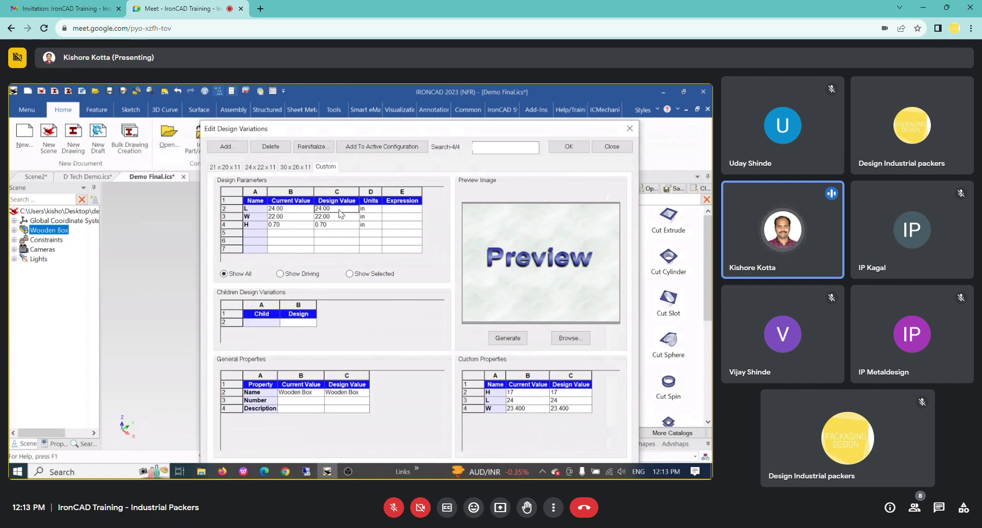
pyautogui.write('32')
pyautogui.click(341, 217)
pyautogui.write('30')
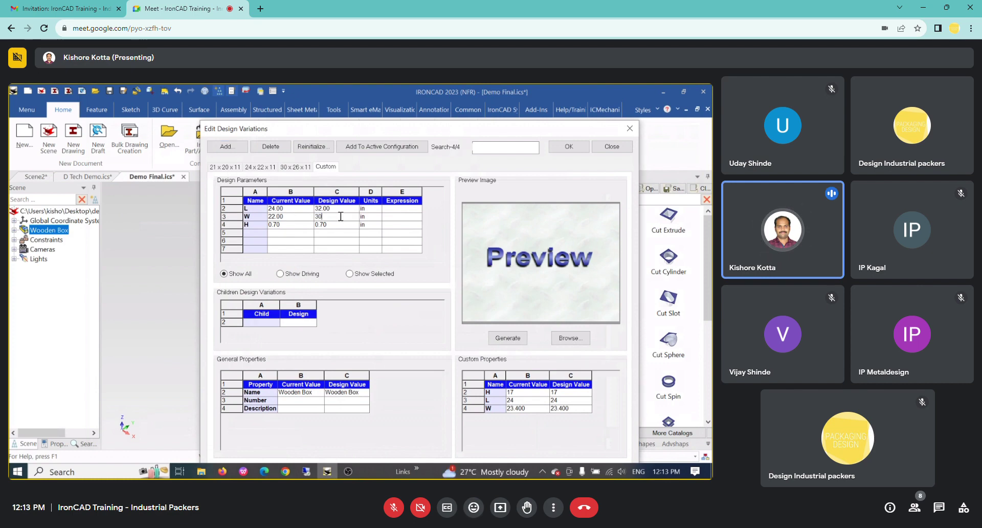
pyautogui.click(338, 226)
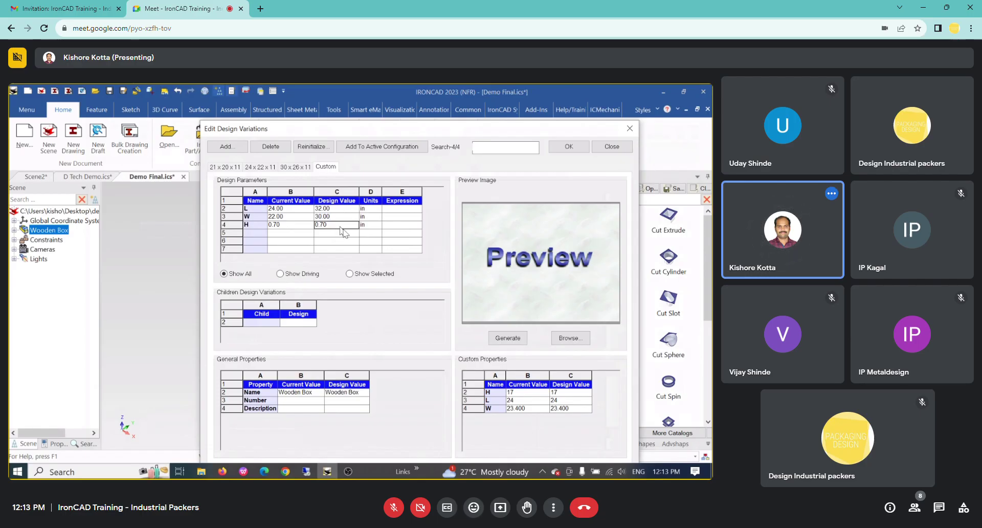
pyautogui.click(524, 343)
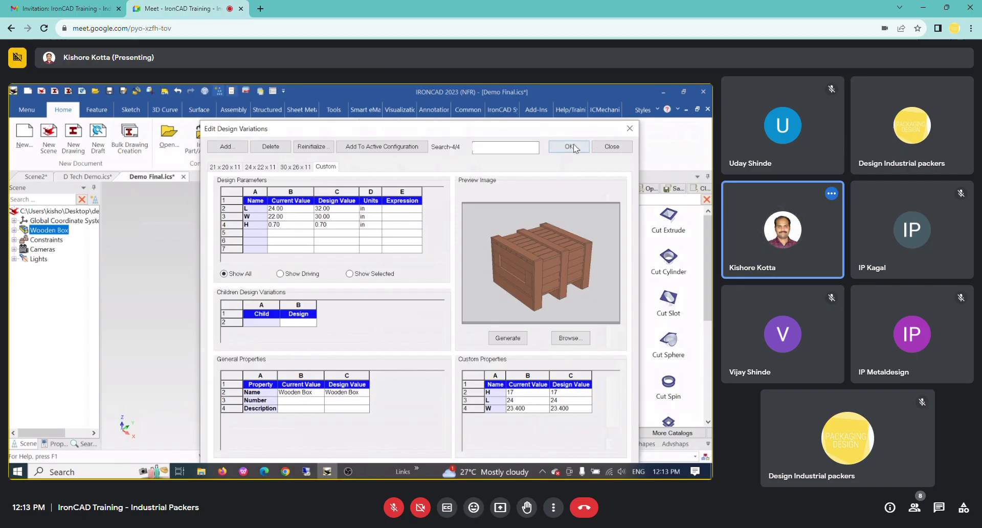
pyautogui.press('Return')
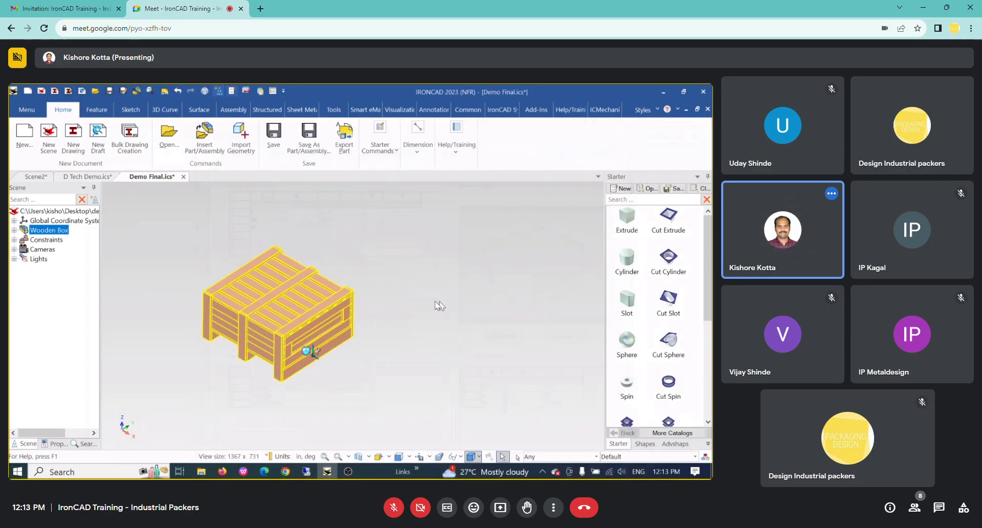
# - Copy the Wooden Box assembly about 46.7 in along a horizontal axis with the TriBall
pyautogui.press('F10')
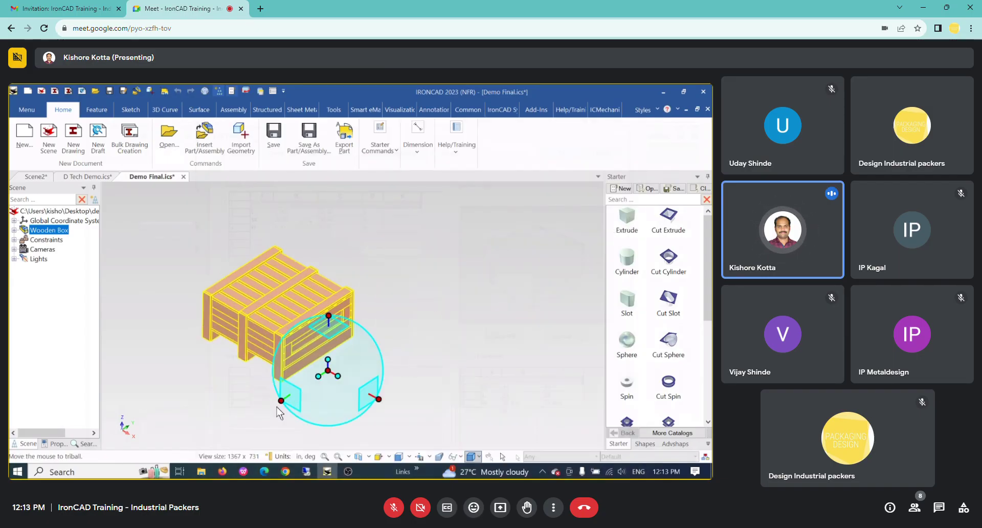
pyautogui.moveTo(382, 342); pyautogui.dragTo(445, 289)
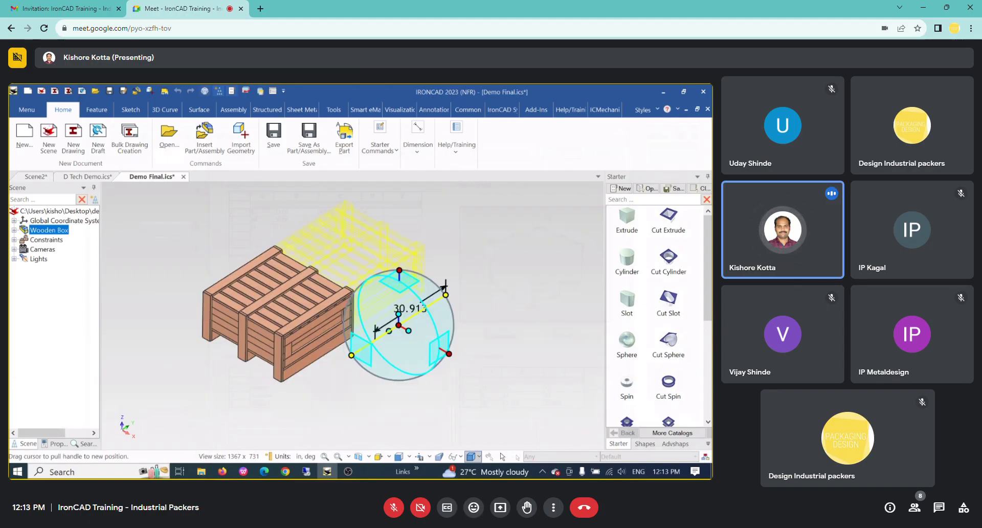
pyautogui.moveTo(445, 289); pyautogui.dragTo(379, 340, button='right')
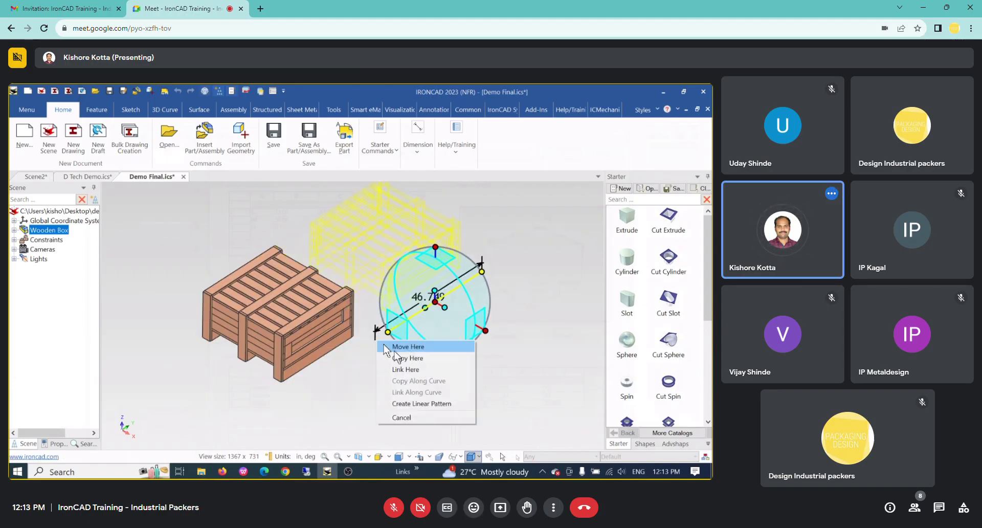
pyautogui.click(435, 361)
pyautogui.click(262, 145)
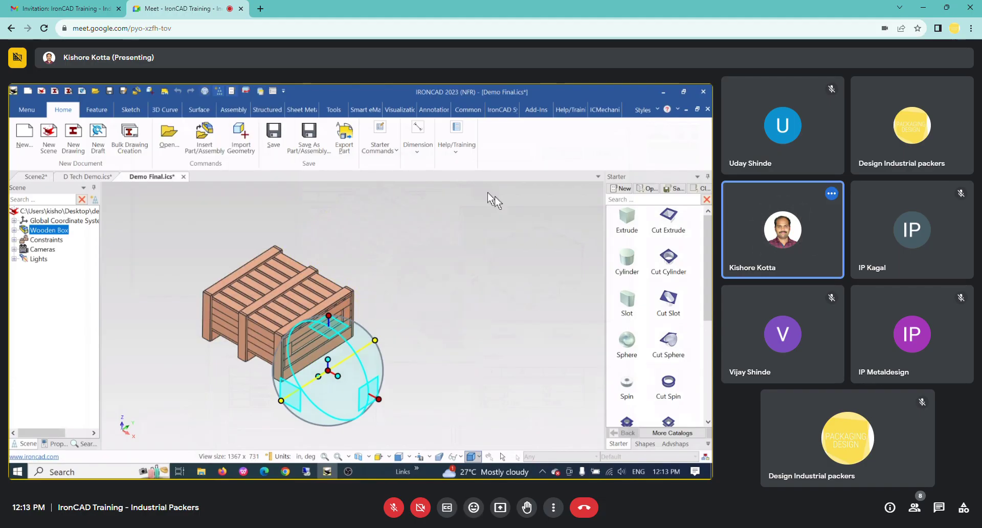
# - Try to switch the copied crate to one of its preset design variations
pyautogui.click(412, 288)
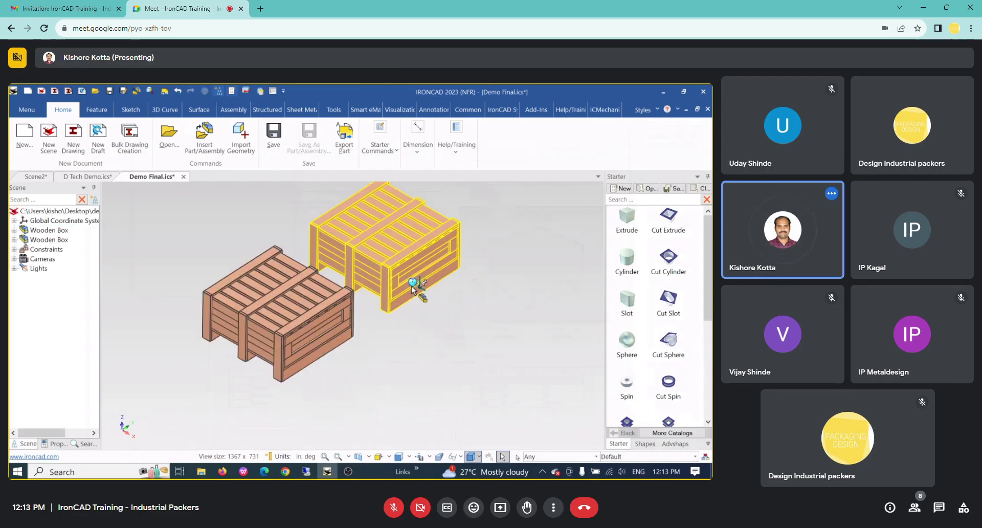
pyautogui.rightClick(413, 288)
pyautogui.moveTo(462, 310)
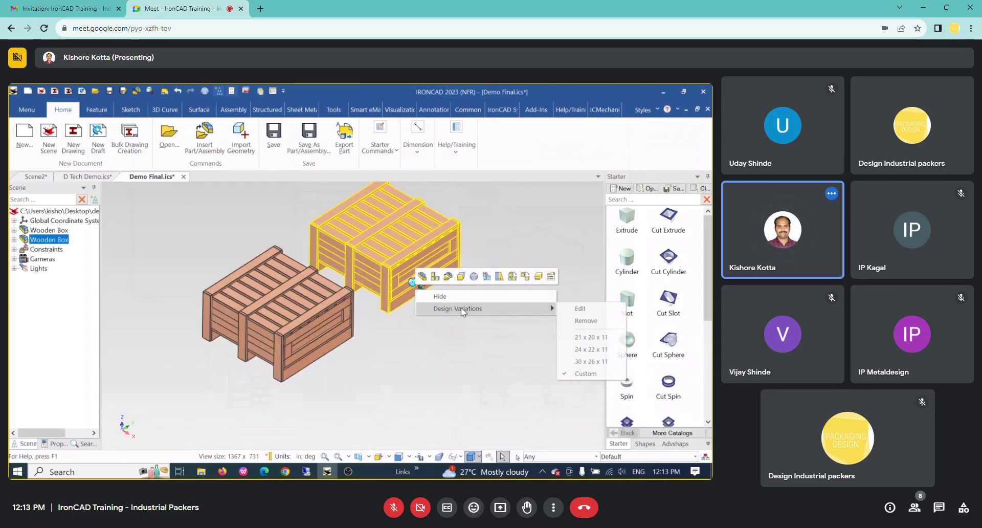
pyautogui.click(476, 336)
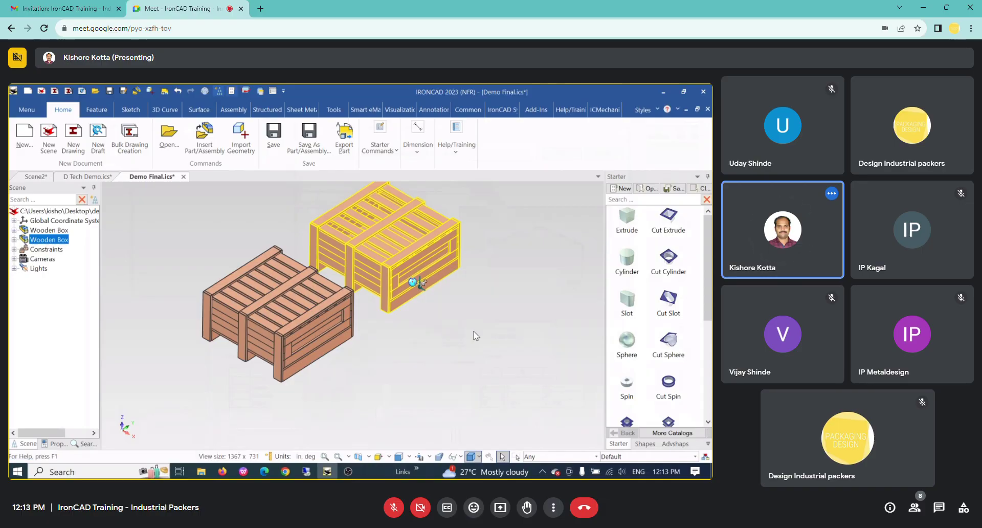
pyautogui.click(431, 266)
pyautogui.rightClick(431, 265)
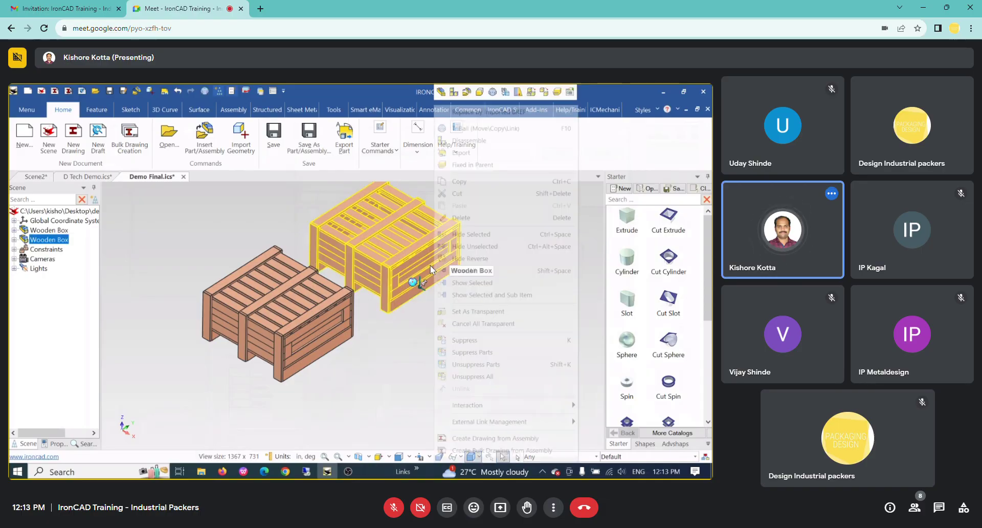
pyautogui.click(415, 297)
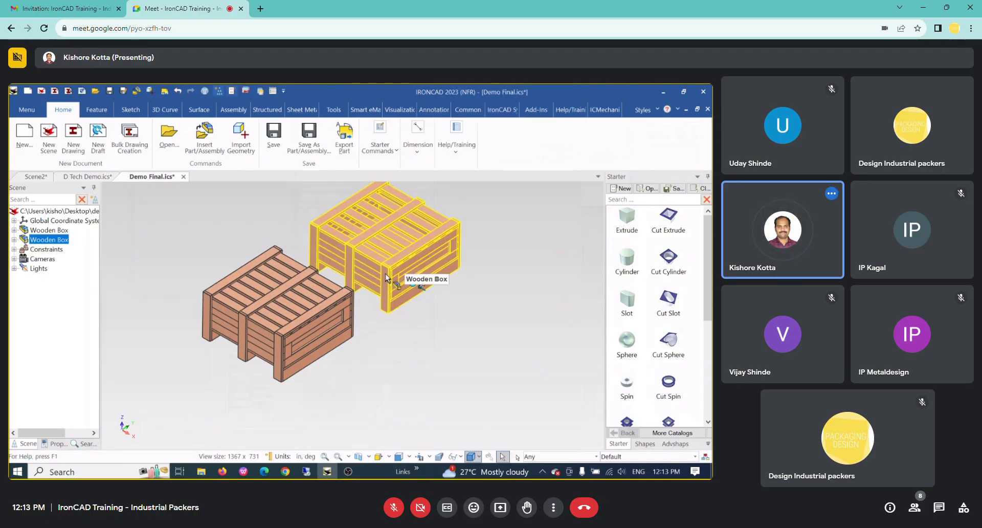
# - Try again to change the copied crate's design variation, and inspect its top slats beside the original crate
pyautogui.click(431, 262)
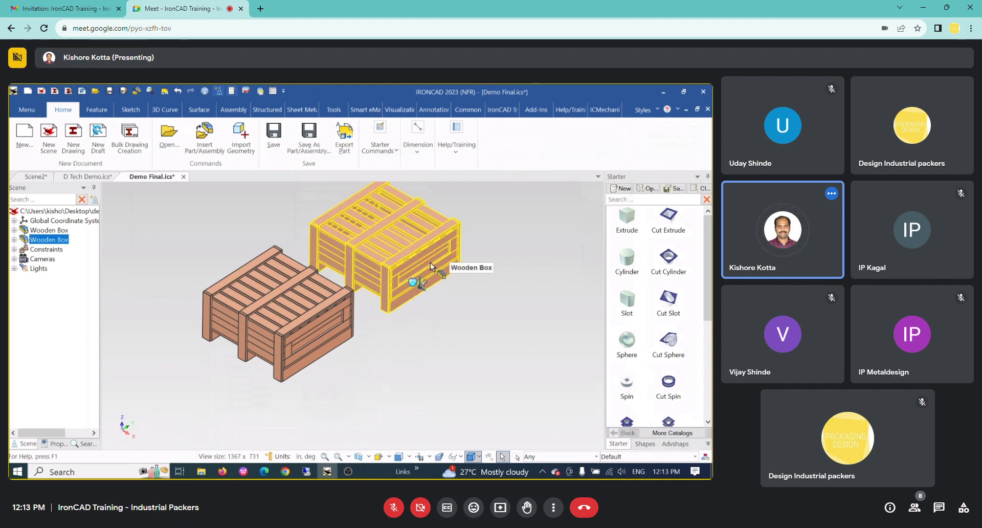
pyautogui.rightClick(431, 262)
pyautogui.scroll(-3, 502, 449)
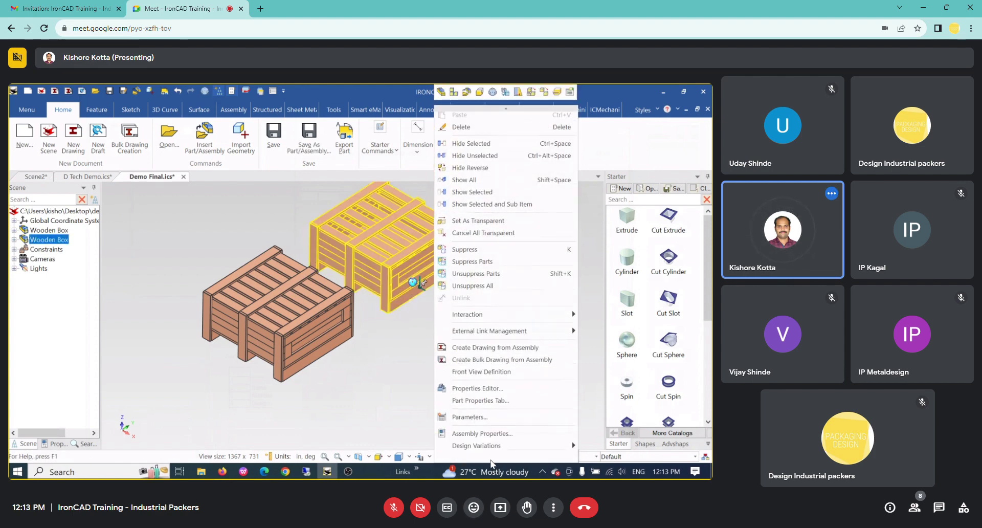
pyautogui.click(614, 429)
pyautogui.click(392, 364)
pyautogui.click(417, 250)
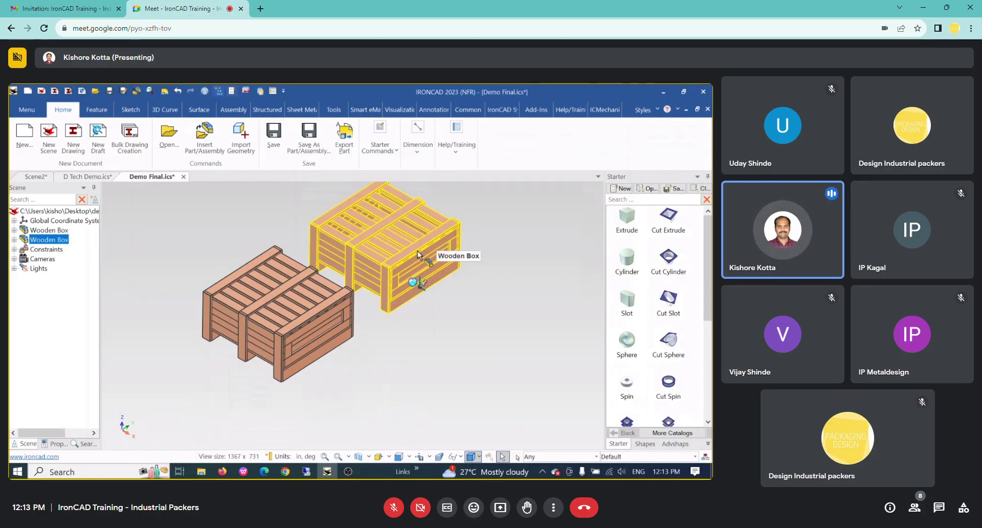
pyautogui.scroll(3, 408, 207)
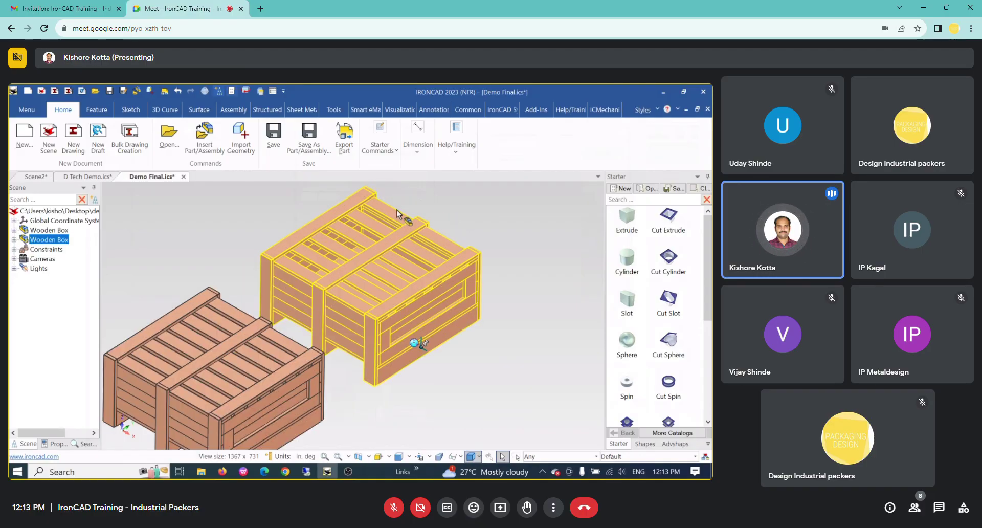
pyautogui.scroll(-3, 402, 282)
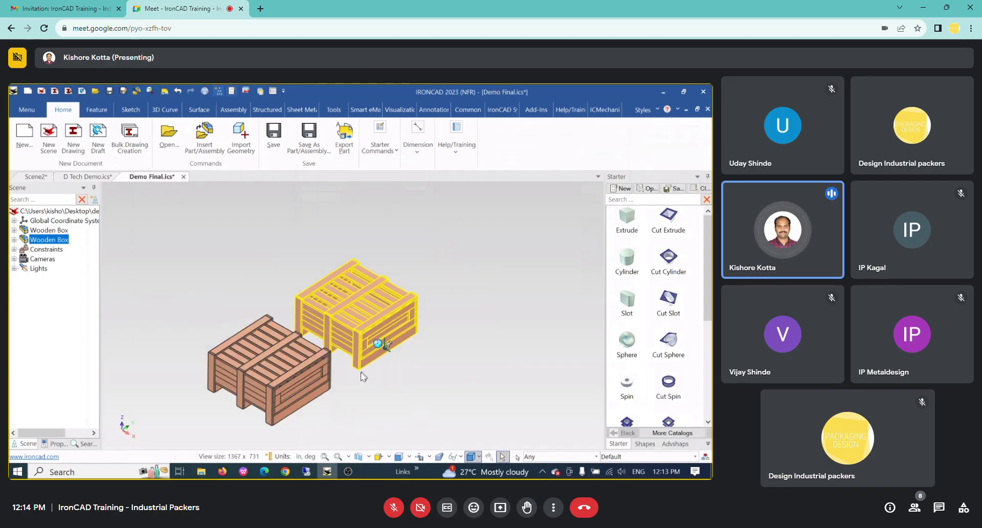
pyautogui.scroll(1, 357, 370)
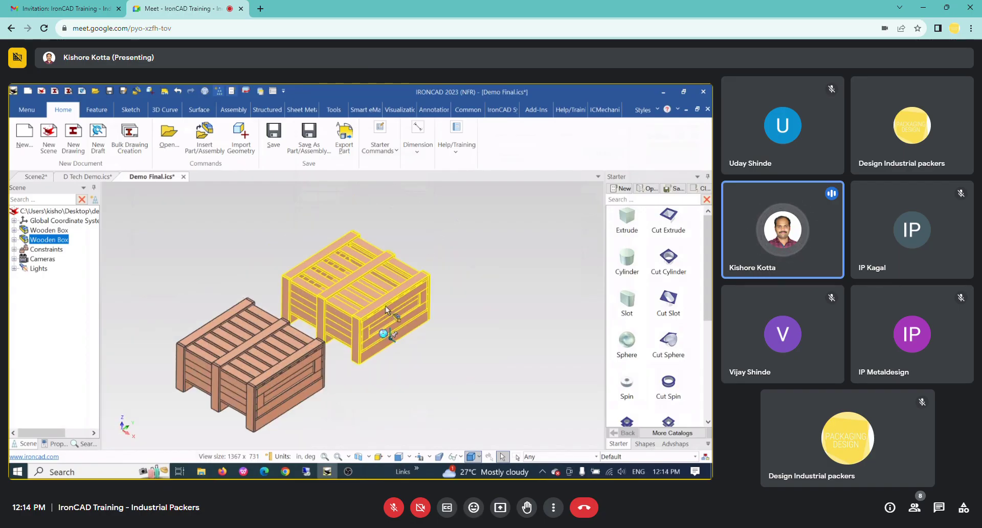
# - Delete the copied crate and fit the remaining crate in the view
pyautogui.press('Delete')
pyautogui.click(317, 377)
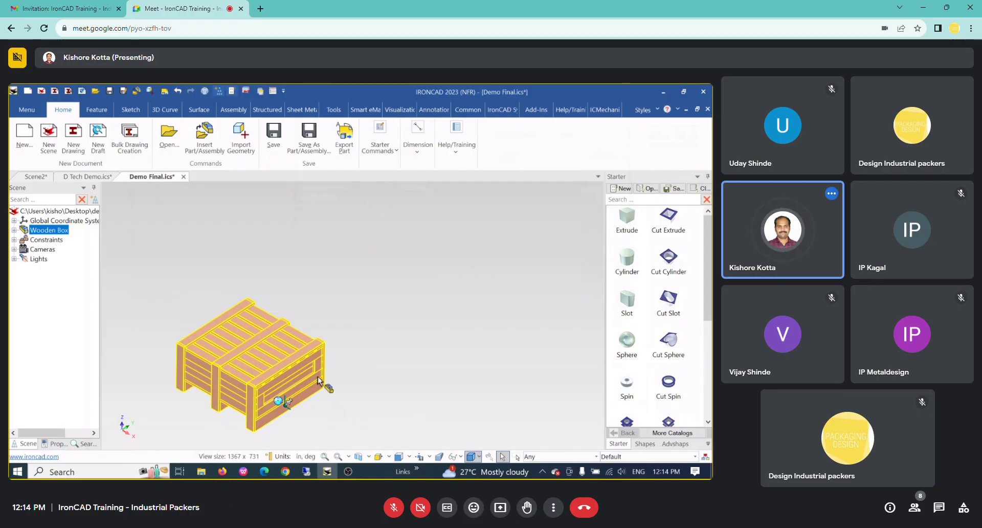
pyautogui.press('F8')
pyautogui.click(449, 275)
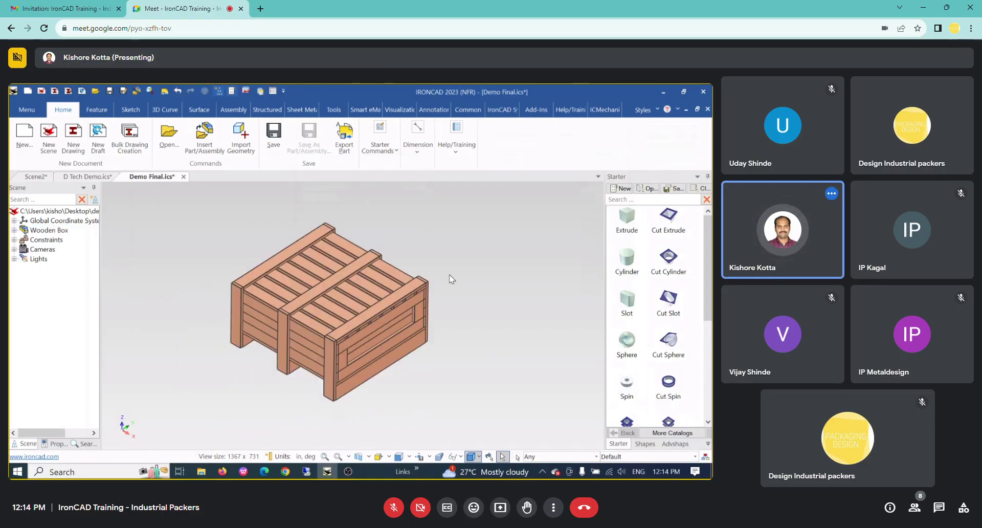
# - Examine the remaining Wooden Box assembly's L, W and H in its parameter table
pyautogui.click(341, 334)
pyautogui.rightClick(341, 334)
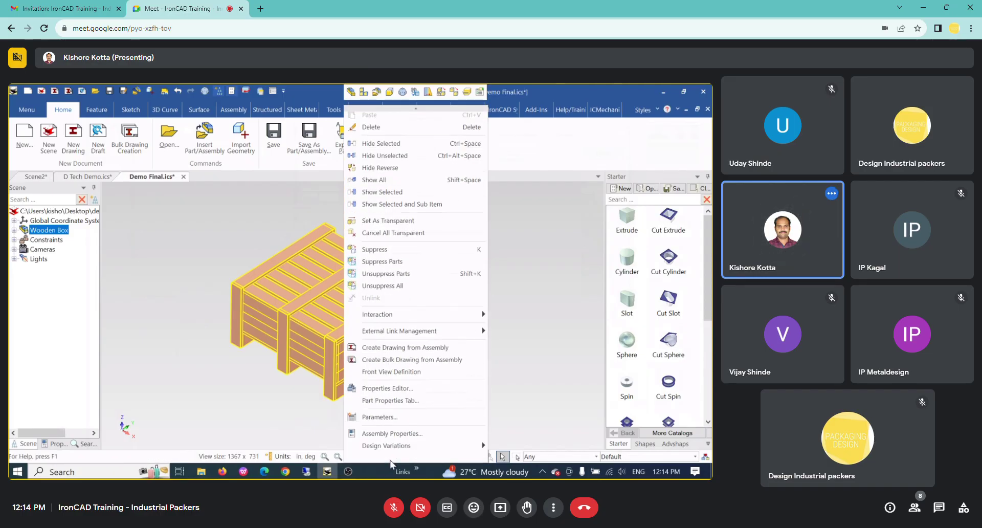
pyautogui.click(395, 426)
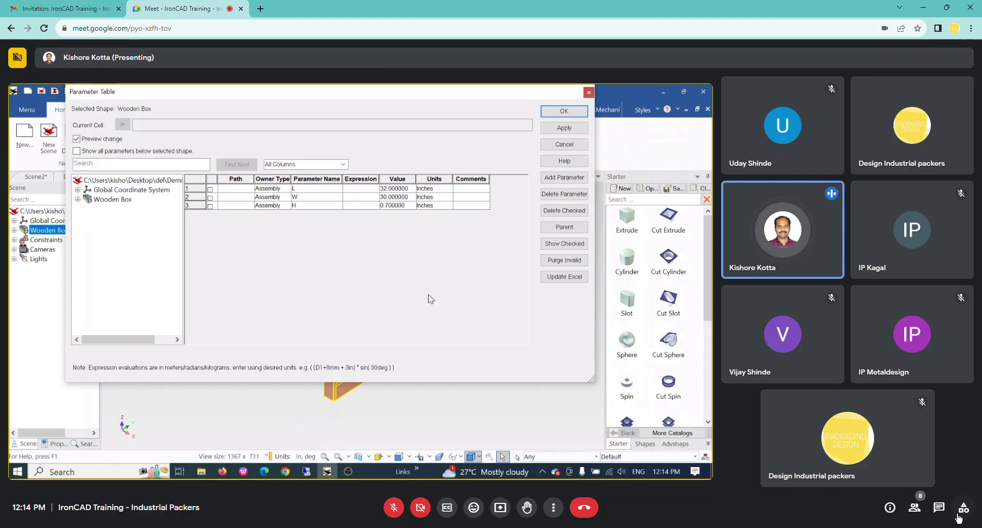
# - Send the message "yes" in the meeting chat and close the chat
pyautogui.click(946, 515)
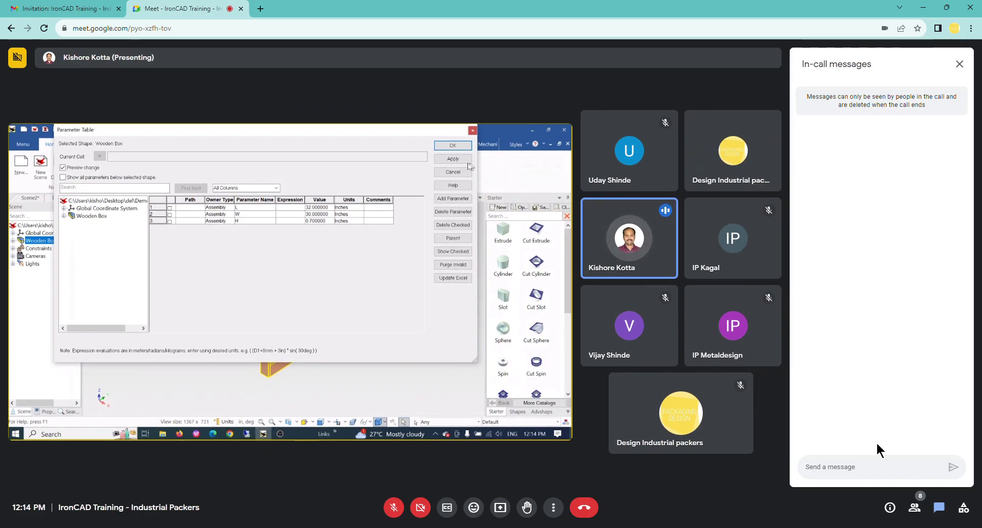
pyautogui.write('y')
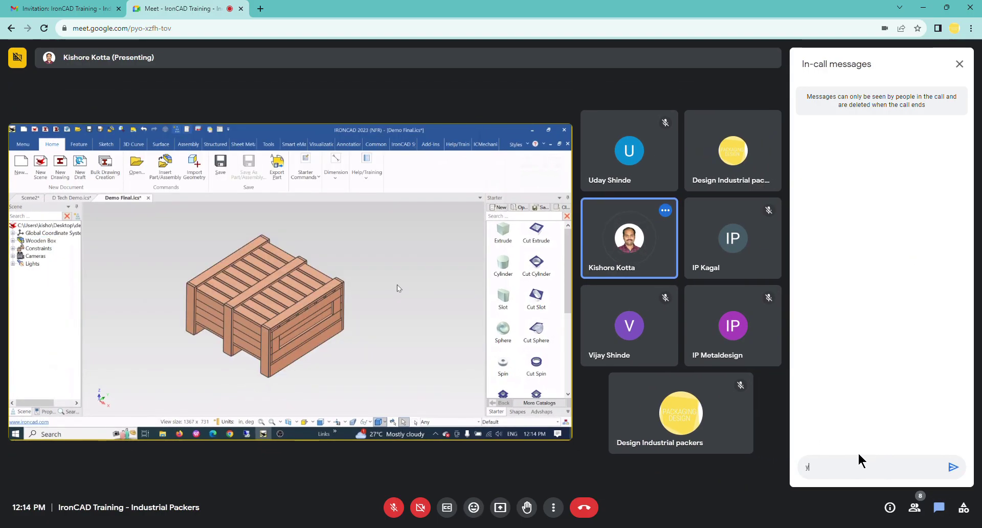
pyautogui.write('es')
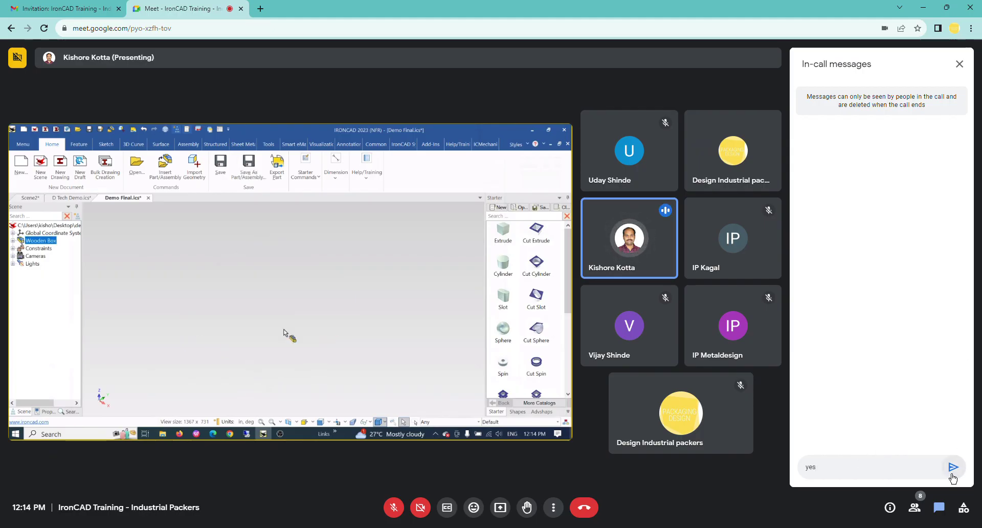
pyautogui.click(952, 474)
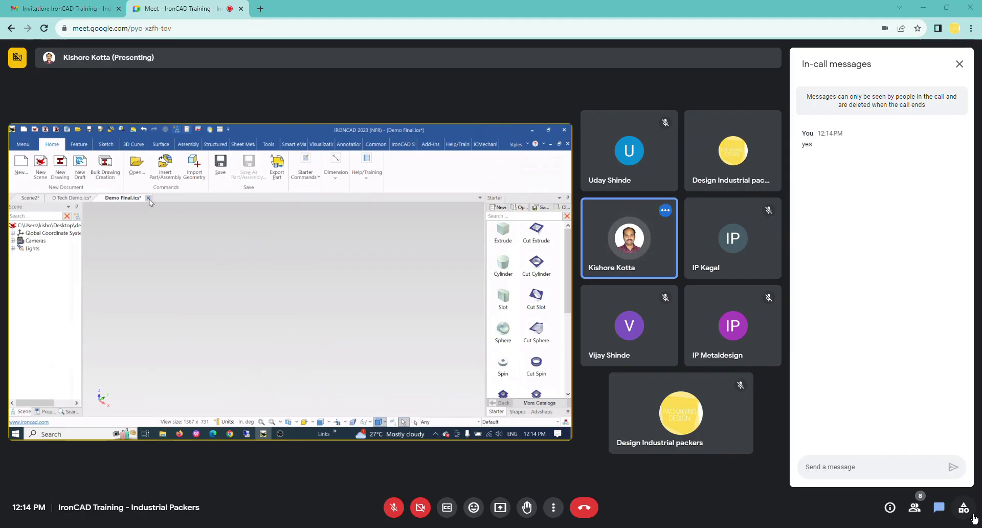
pyautogui.click(940, 507)
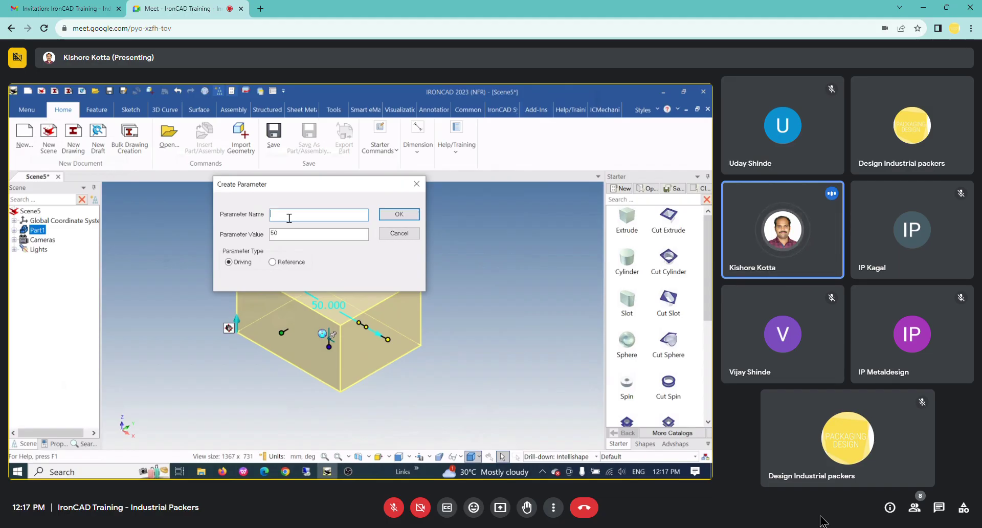
# - Create a driving parameter named Len for the block's length dimension
pyautogui.write('L')
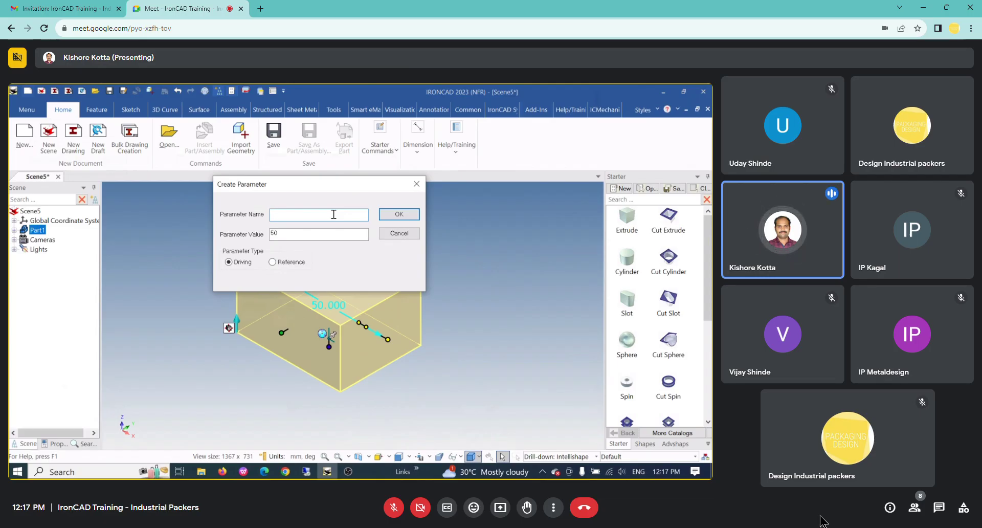
pyautogui.write('BL')
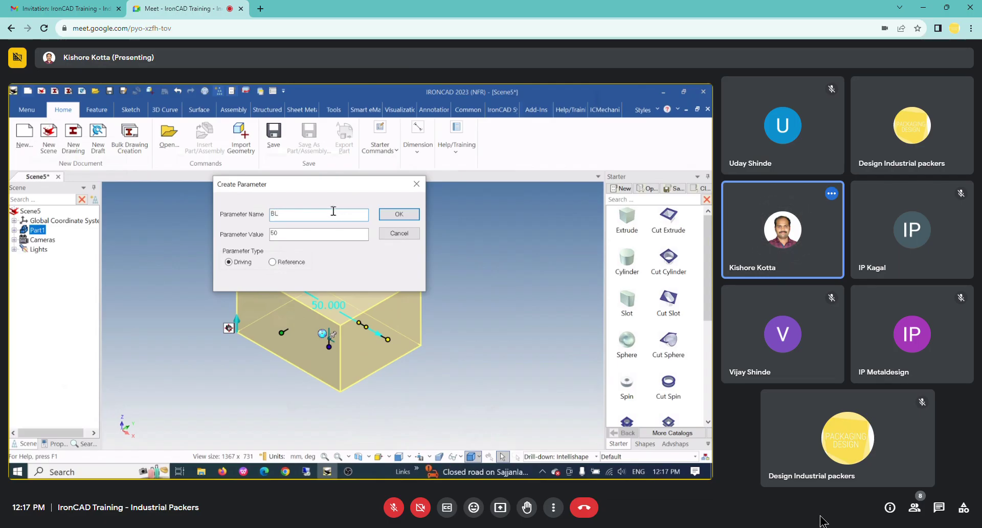
pyautogui.press('BackSpace')
pyautogui.press('BackSpace')
pyautogui.write('E')
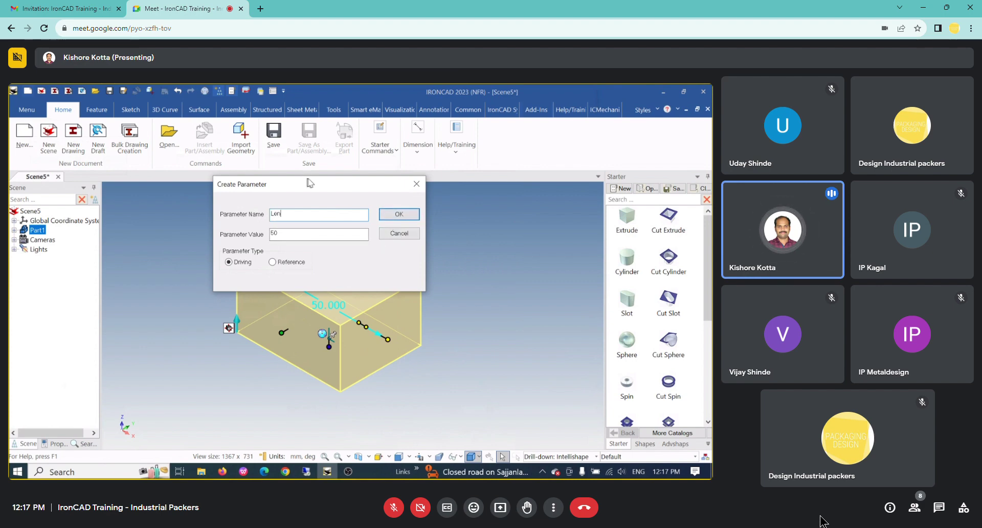
pyautogui.moveTo(305, 180); pyautogui.dragTo(344, 166)
pyautogui.doubleClick(332, 204)
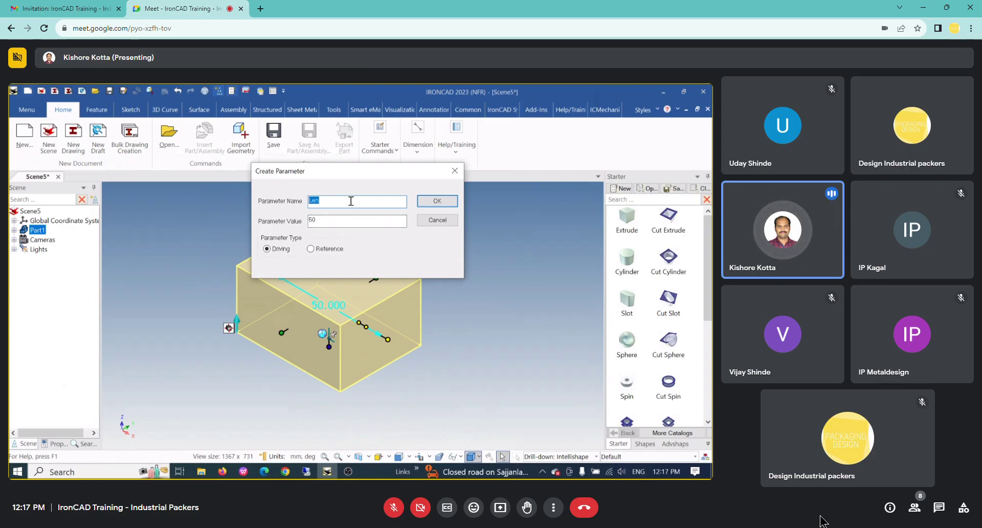
pyautogui.click(436, 201)
# - Create a driving parameter named Wid for the block's width dimension
pyautogui.click(502, 296)
pyautogui.click(371, 286)
pyautogui.click(372, 284)
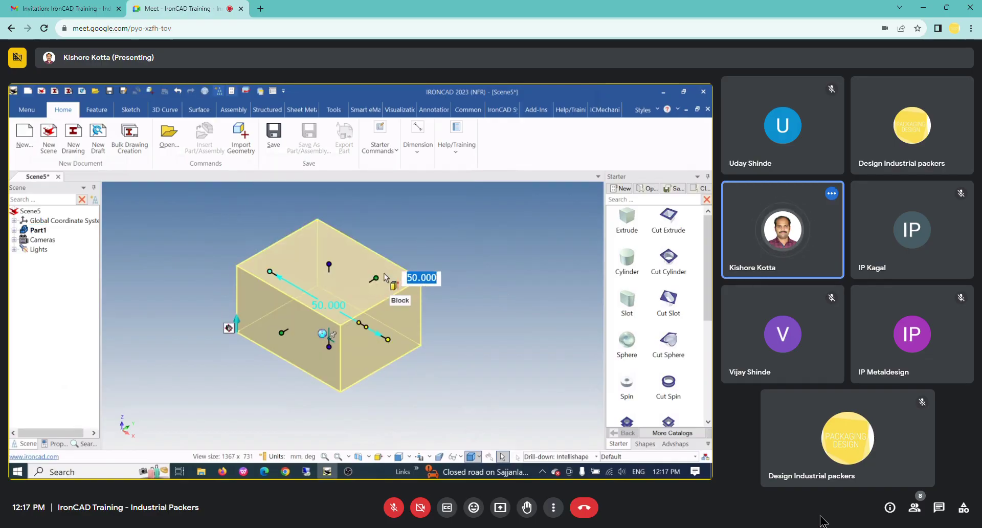
pyautogui.rightClick(375, 280)
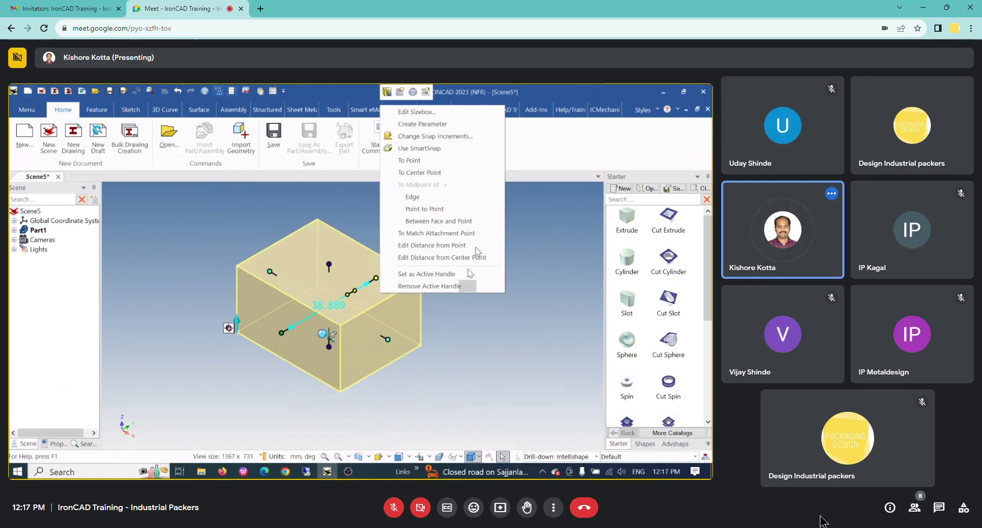
pyautogui.click(427, 124)
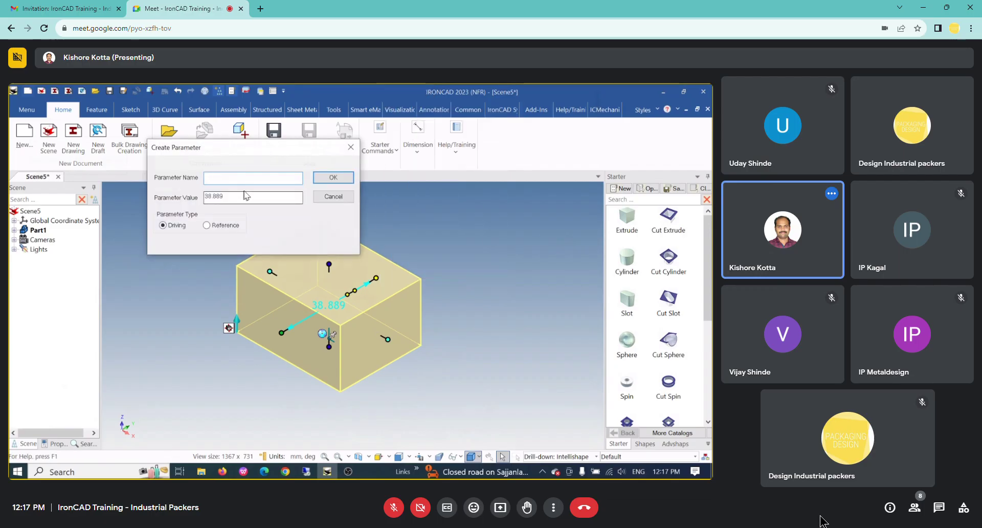
pyautogui.write('H')
pyautogui.click(333, 177)
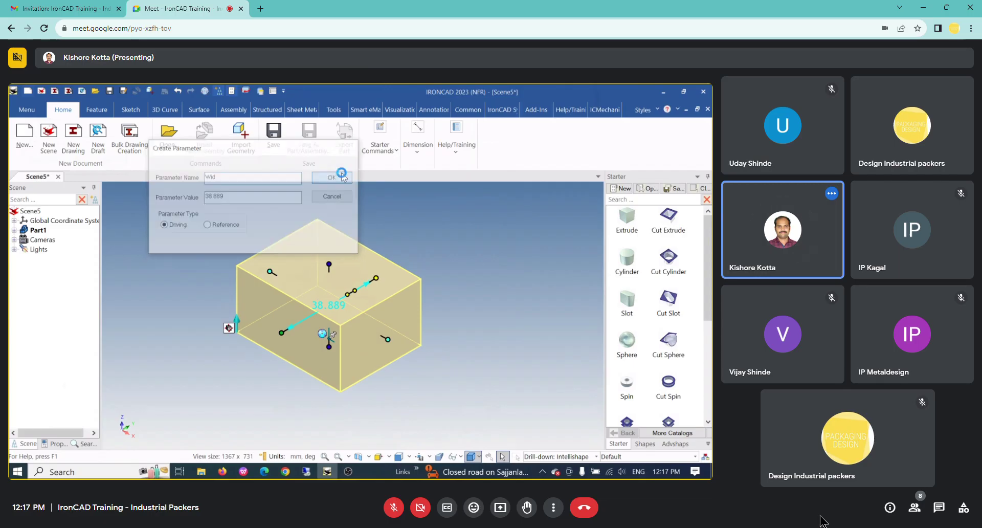
# - Create a driving parameter named Hei for the block's height dimension
pyautogui.rightClick(329, 266)
pyautogui.click(374, 287)
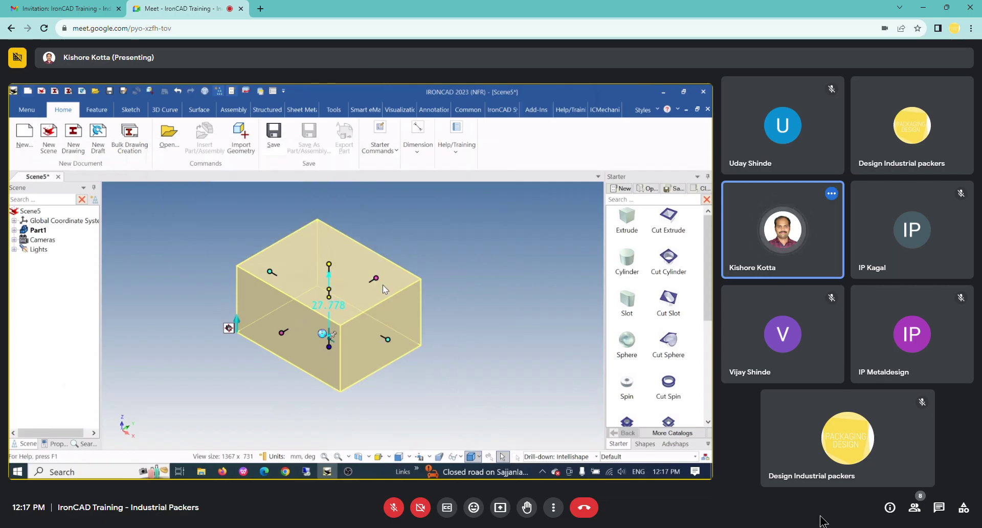
pyautogui.write('He')
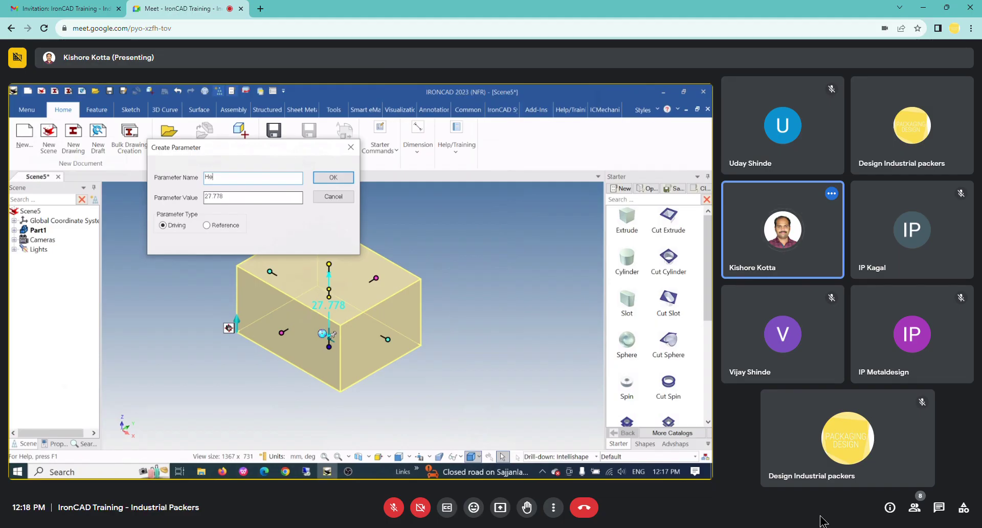
pyautogui.write('igh')
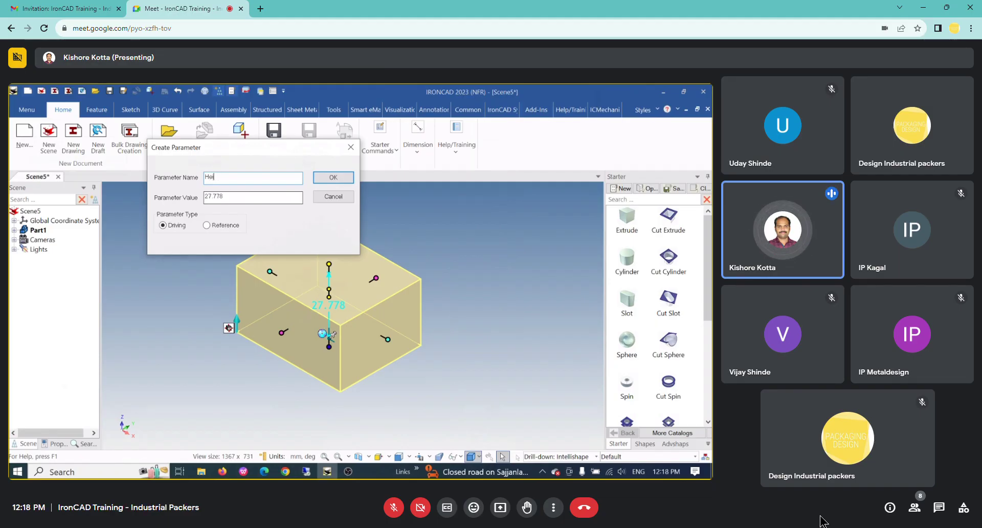
pyautogui.click(348, 177)
# - Open the scene-level parameter table and show all parameters below the scene
pyautogui.click(445, 241)
pyautogui.scroll(-3, 334, 321)
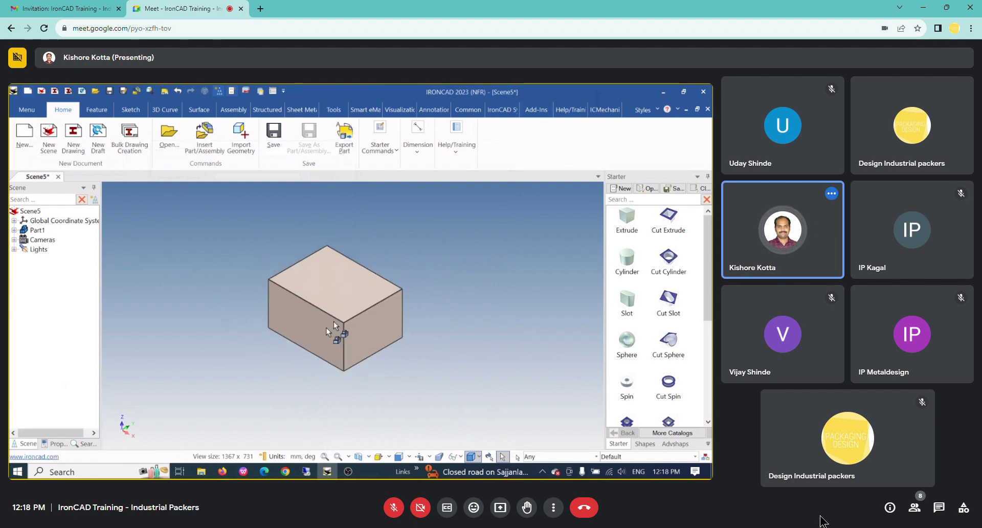
pyautogui.click(364, 326)
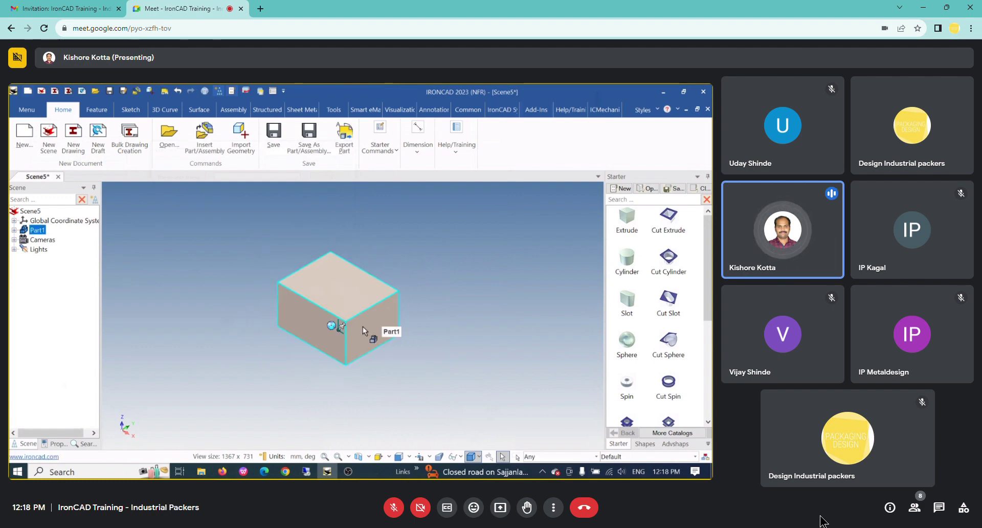
pyautogui.scroll(3, 399, 300)
pyautogui.click(477, 292)
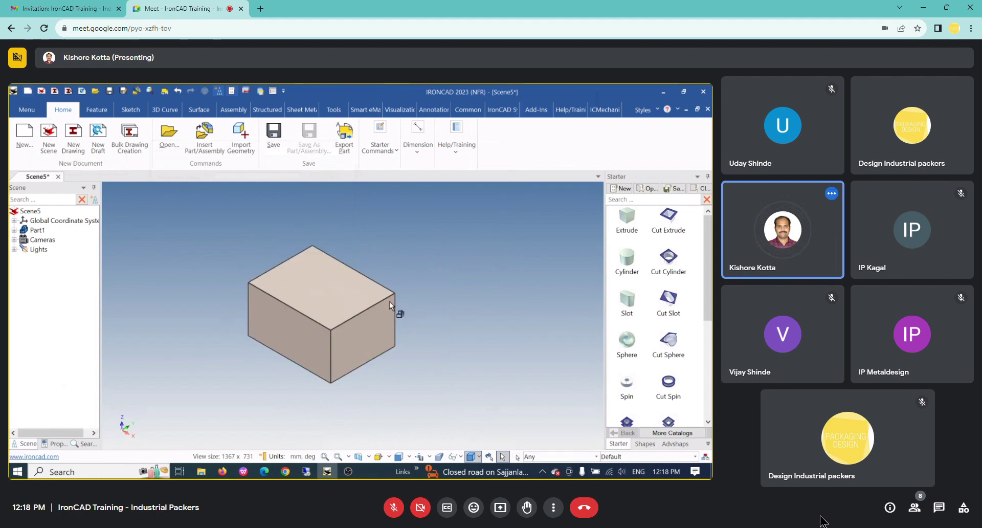
pyautogui.rightClick(405, 244)
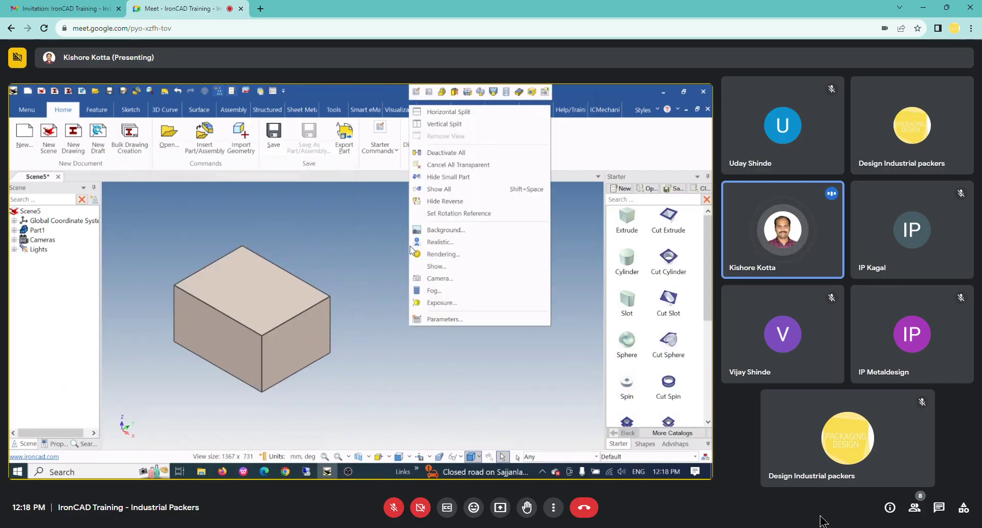
pyautogui.rightClick(411, 228)
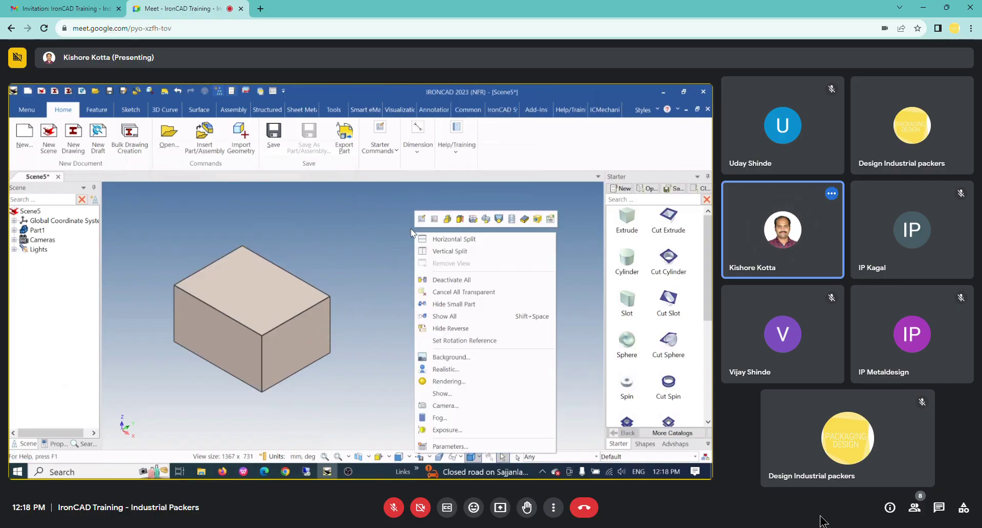
pyautogui.click(445, 446)
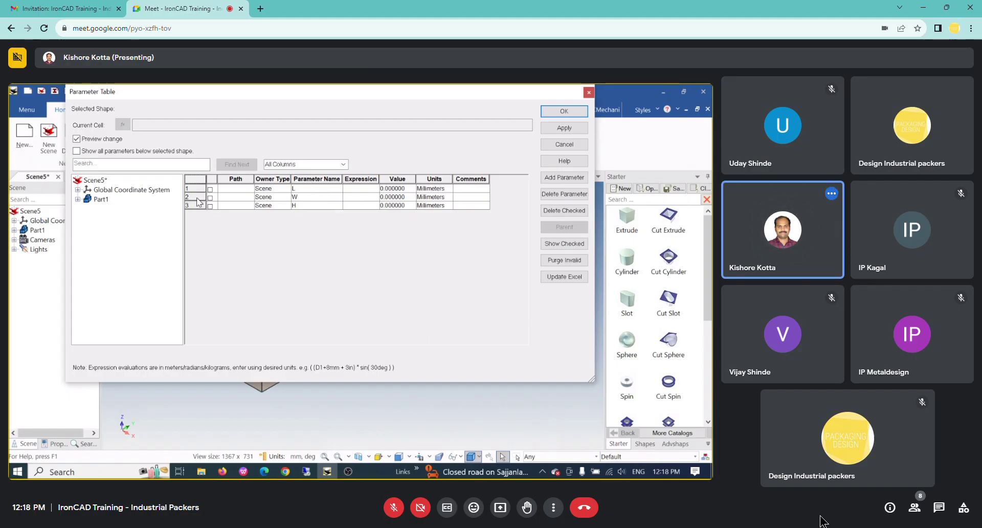
pyautogui.click(77, 151)
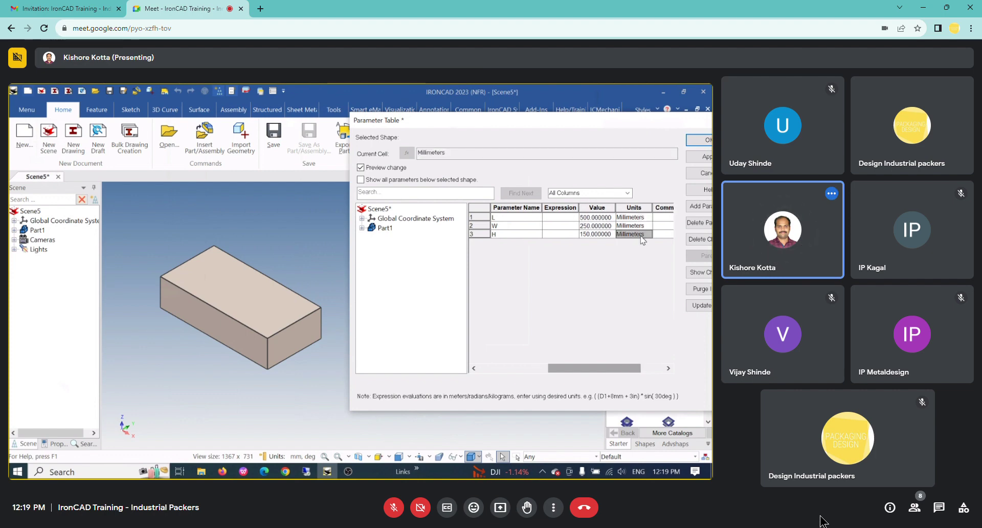
# - Apply scene parameters L 500, W 250 and H 150 millimetres to the block and check its dimensions with the size handles
pyautogui.click(700, 160)
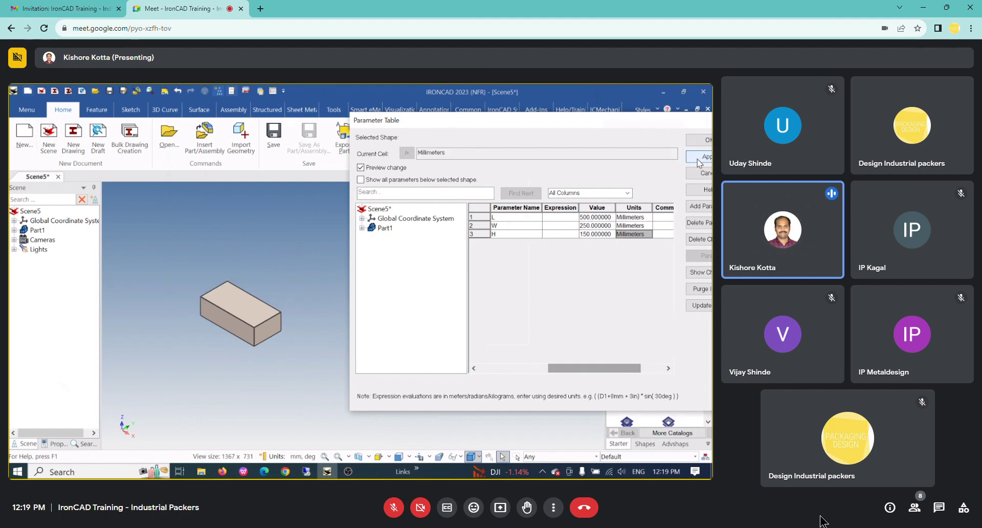
pyautogui.click(706, 140)
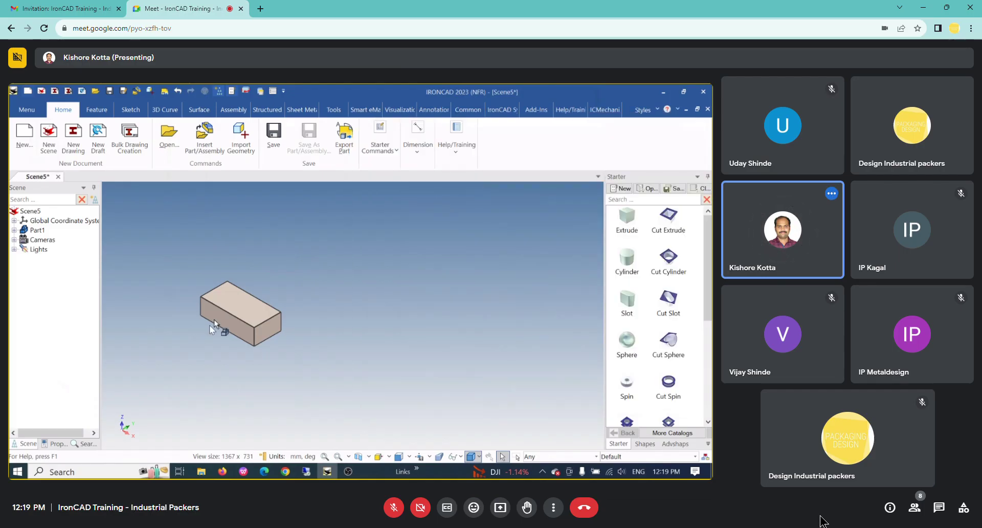
pyautogui.scroll(3, 204, 312)
pyautogui.click(342, 318)
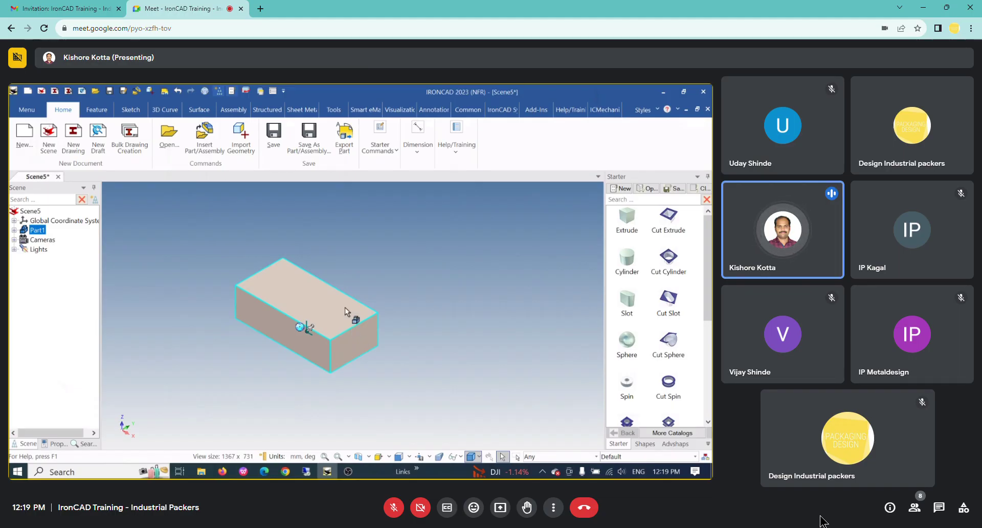
pyautogui.click(379, 295)
pyautogui.click(341, 328)
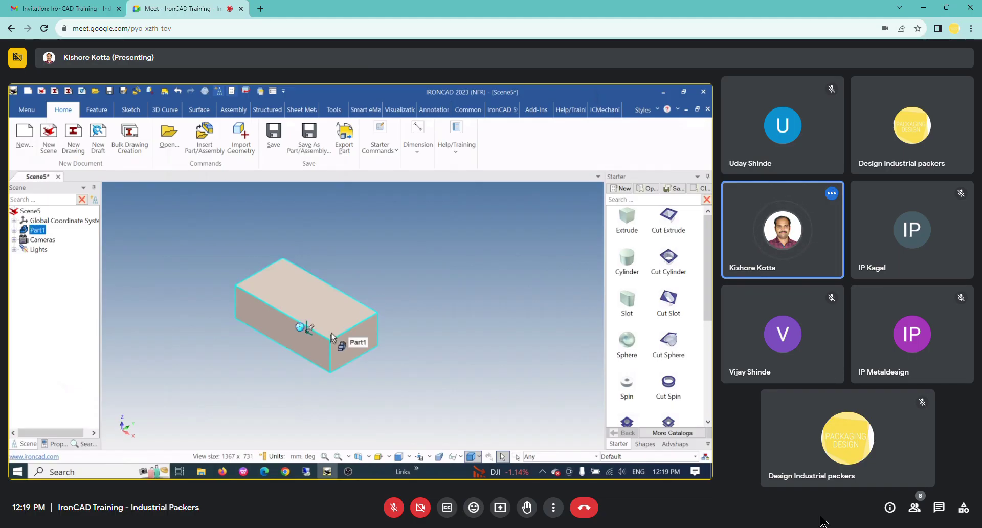
pyautogui.click(333, 334)
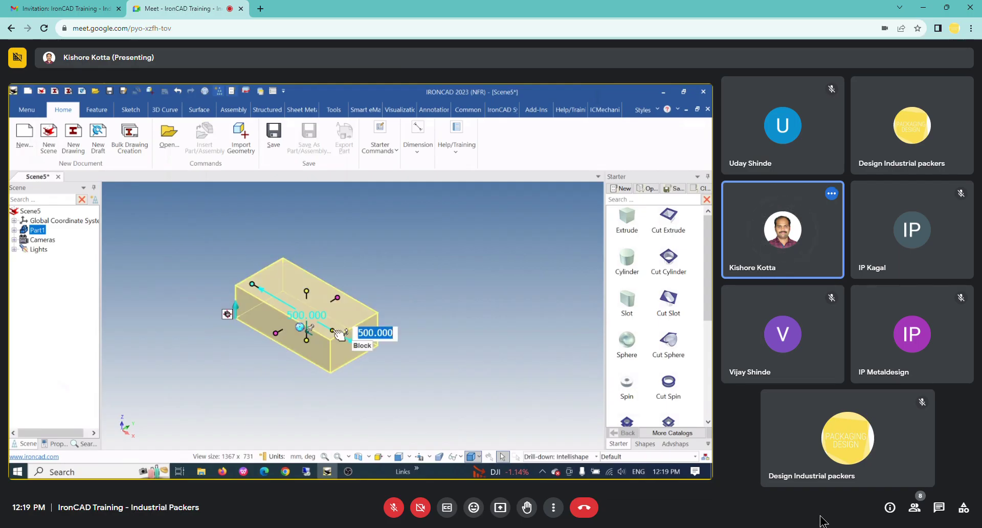
pyautogui.click(281, 352)
pyautogui.click(303, 334)
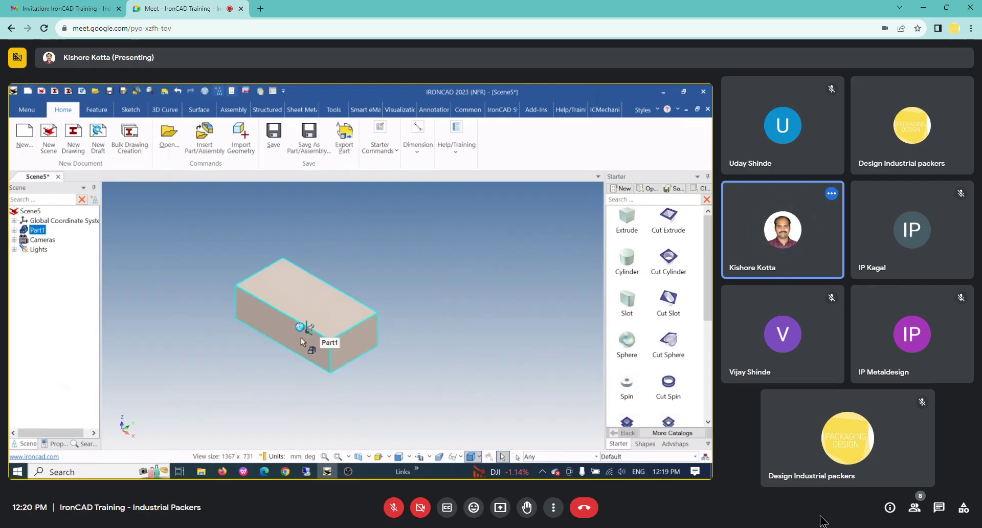
# - Create a new catalog and store the resized block in it
pyautogui.scroll(2, 340, 304)
pyautogui.scroll(1, 292, 348)
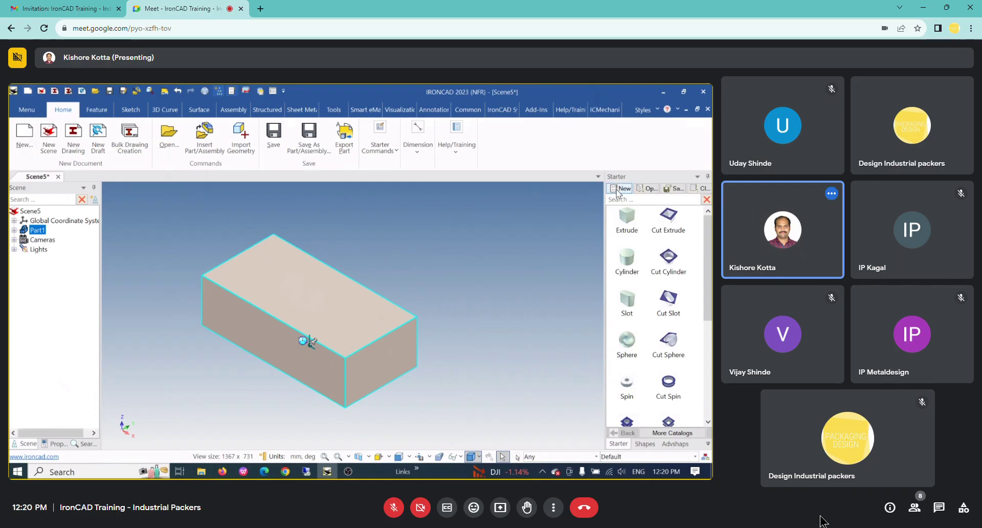
pyautogui.click(436, 257)
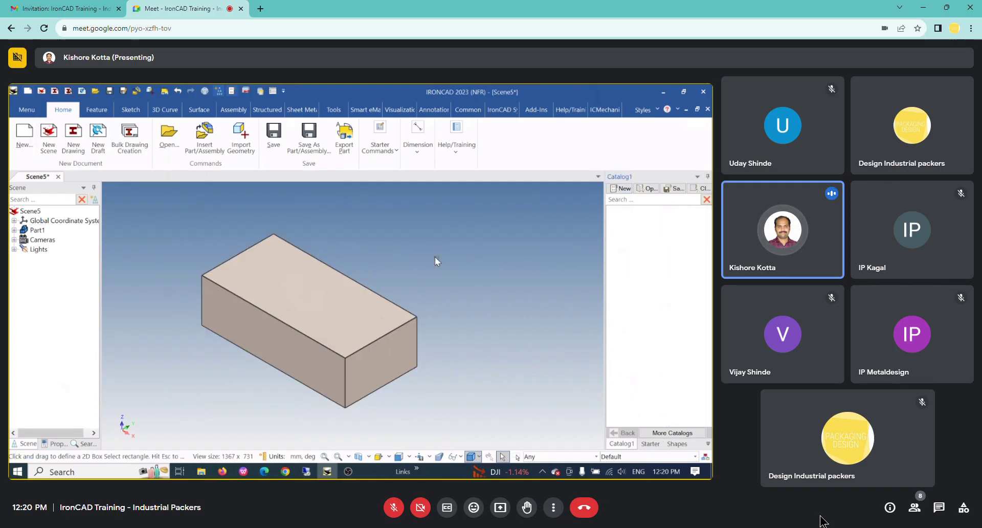
pyautogui.click(336, 333)
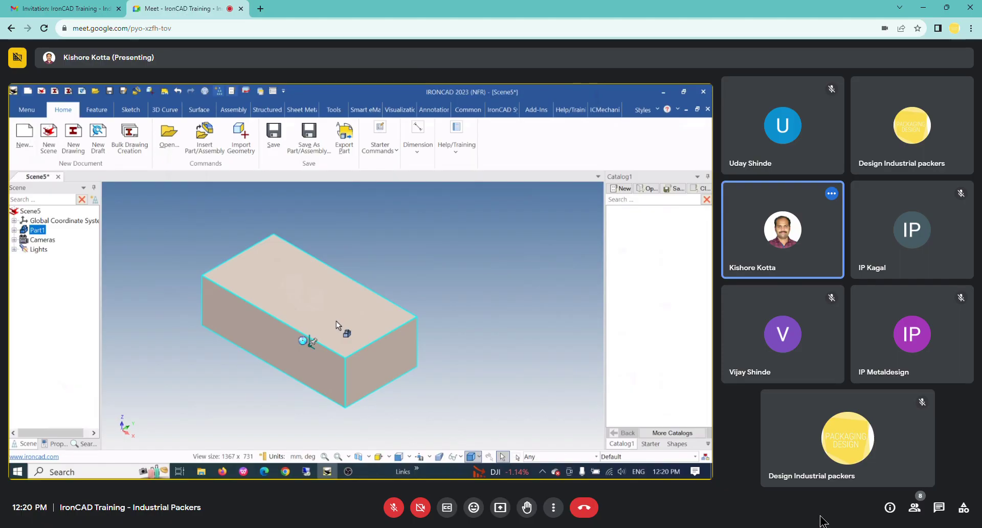
pyautogui.moveTo(336, 321); pyautogui.dragTo(660, 238)
# - Delete the block from the scene
pyautogui.click(359, 364)
pyautogui.press('Delete')
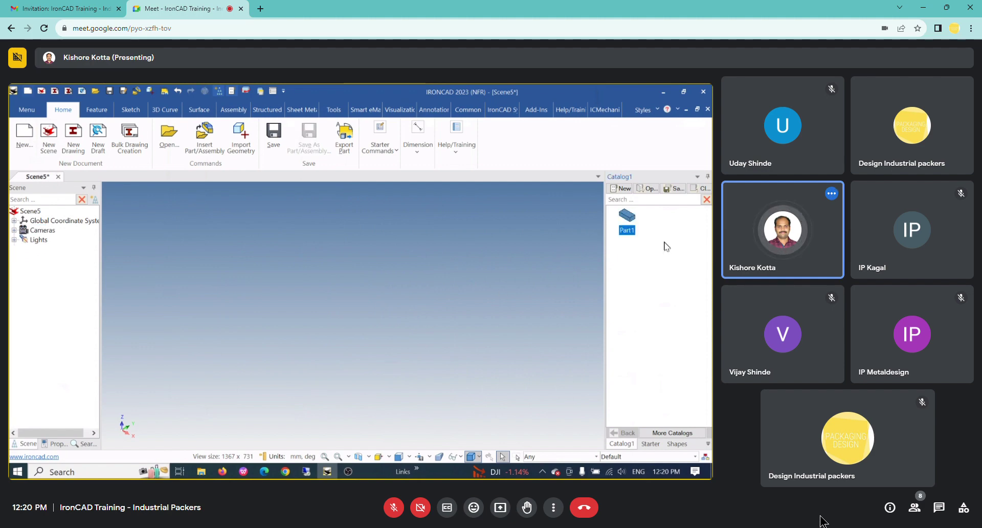
pyautogui.click(24, 110)
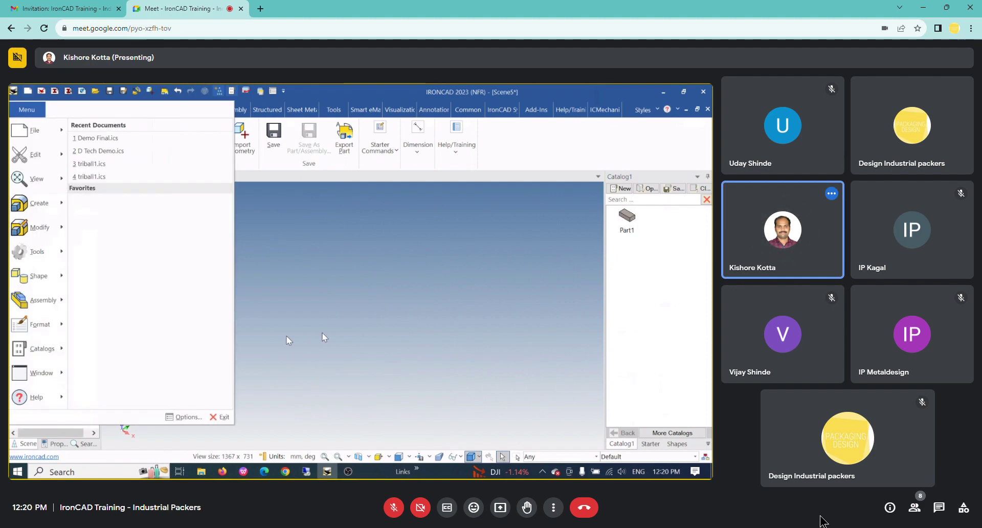
pyautogui.click(345, 295)
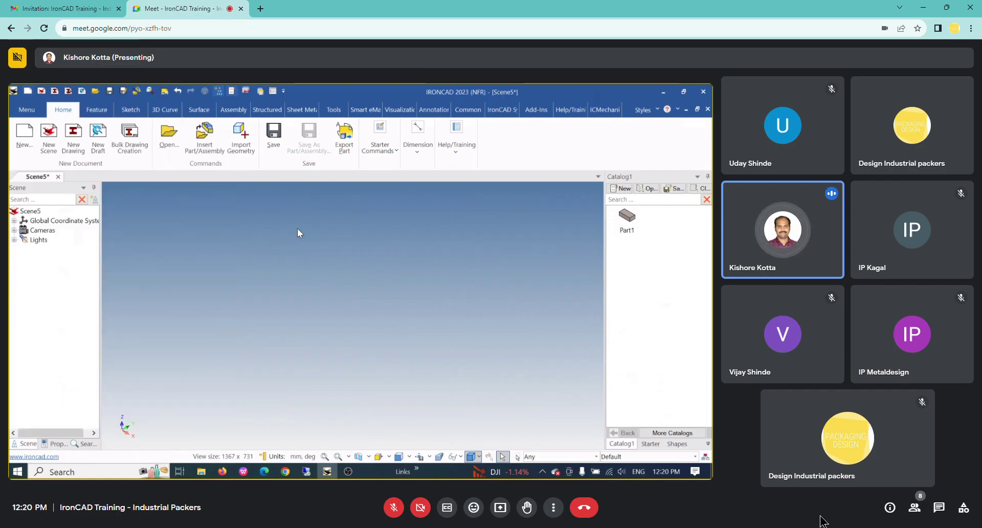
# - Save the scene under the name Master in the del folder
pyautogui.rightClick(300, 231)
pyautogui.click(335, 446)
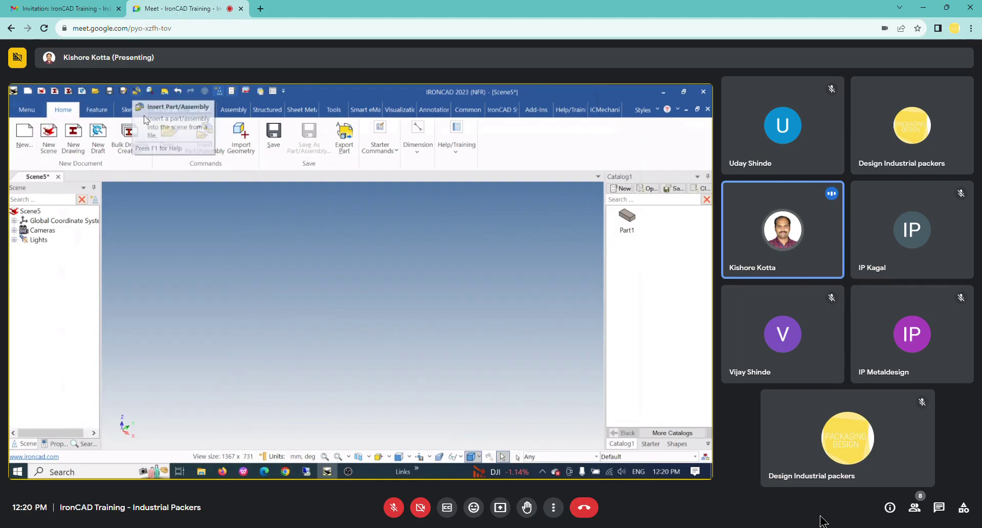
pyautogui.hotkey('ctrl', 's')
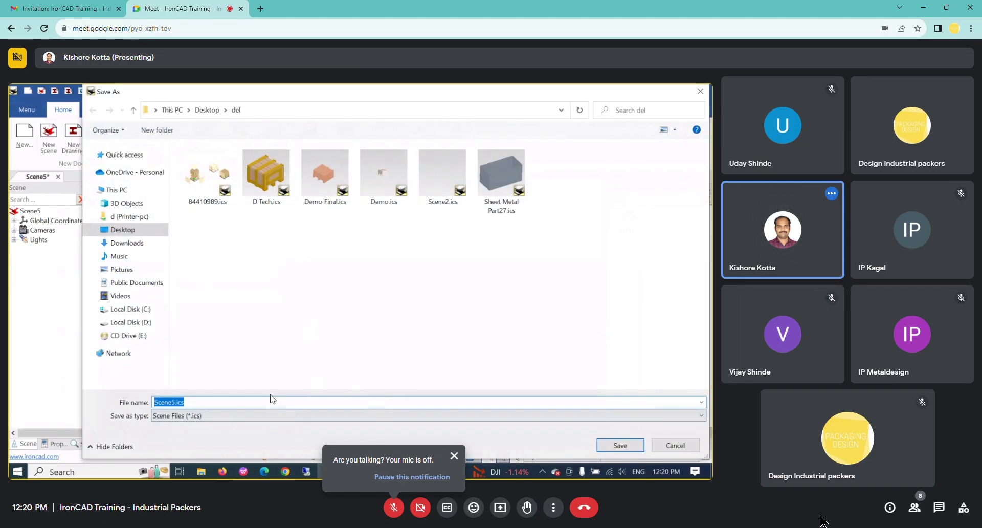
pyautogui.write('Master')
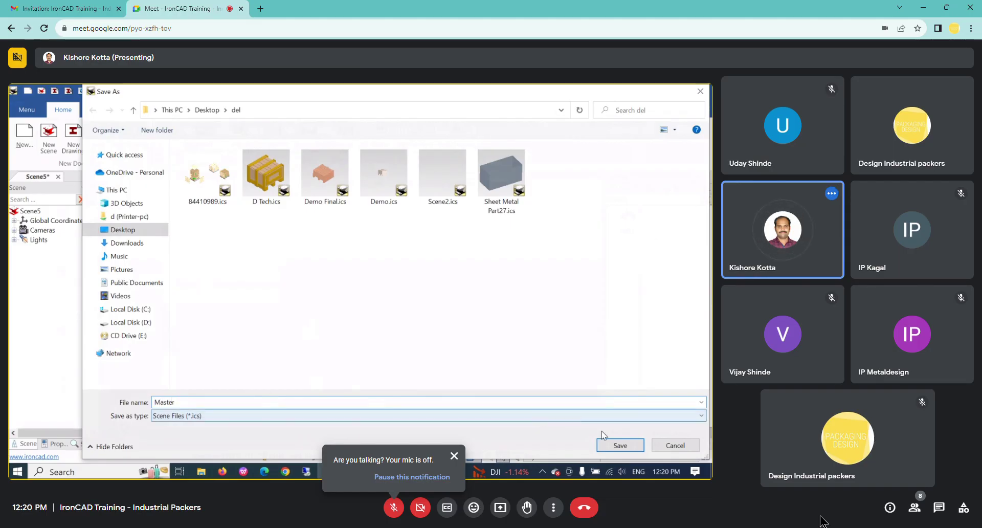
pyautogui.click(620, 445)
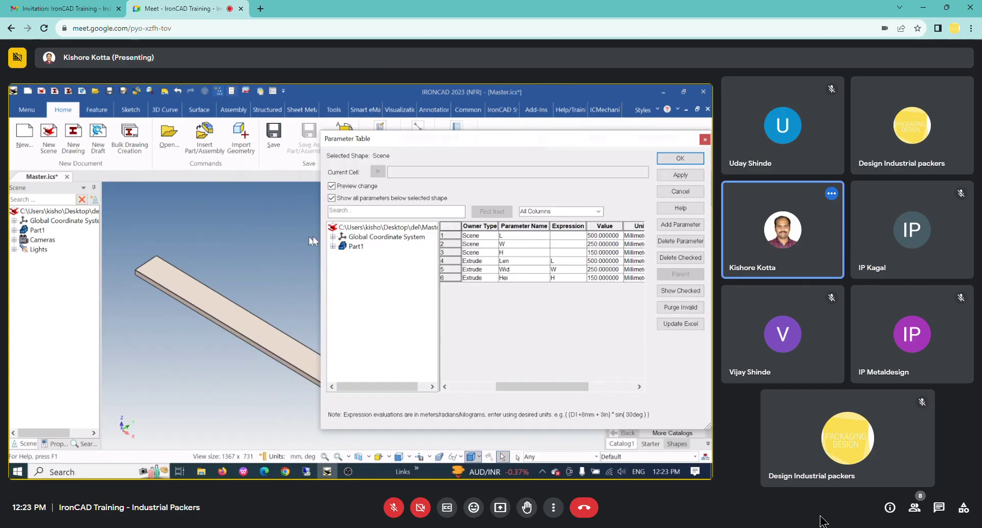
# - Examine Part1's Len, Wid and Hei expressions and values in the parameter table, and close the table
pyautogui.click(356, 246)
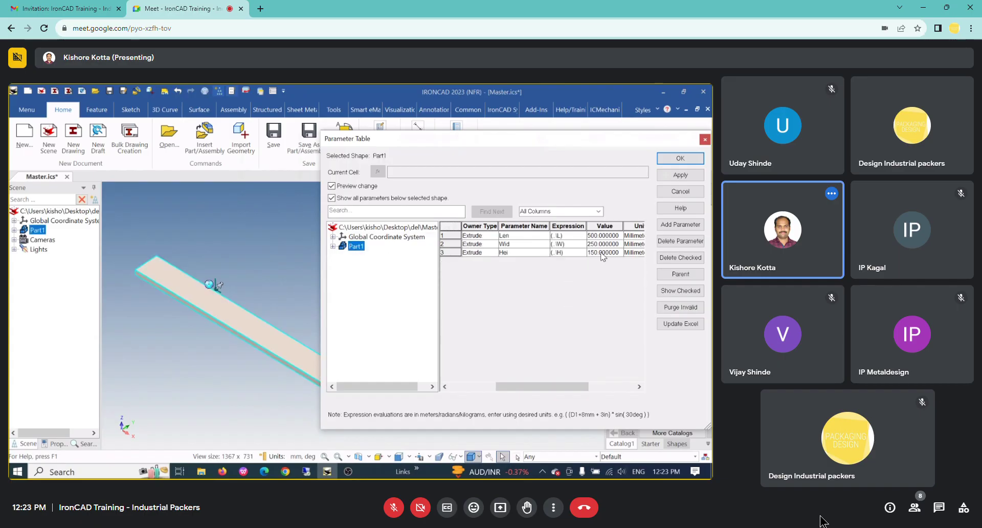
pyautogui.click(605, 235)
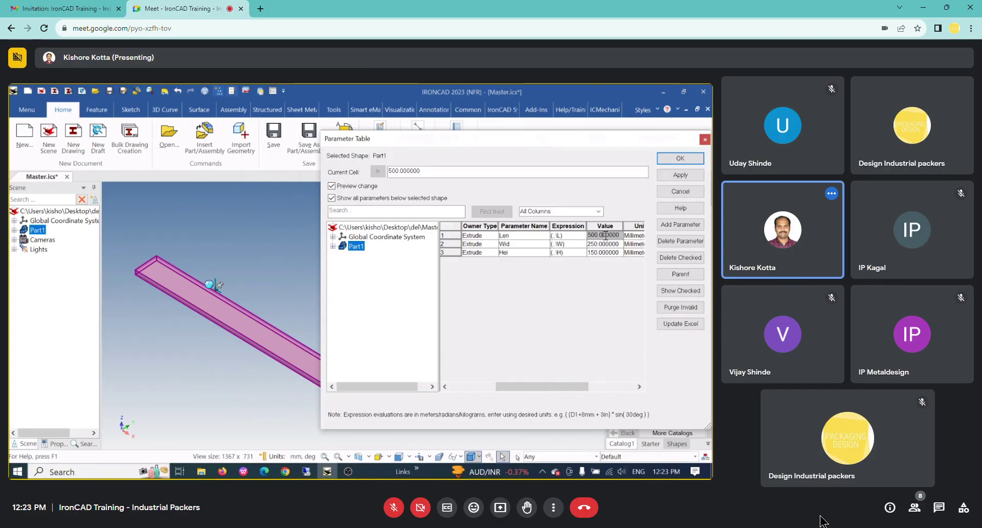
pyautogui.click(685, 159)
# - Move only the plank's TriBall to the lower corner at its near end, leaving the plank in place
pyautogui.moveTo(289, 342); pyautogui.dragTo(261, 326)
pyautogui.click(240, 290)
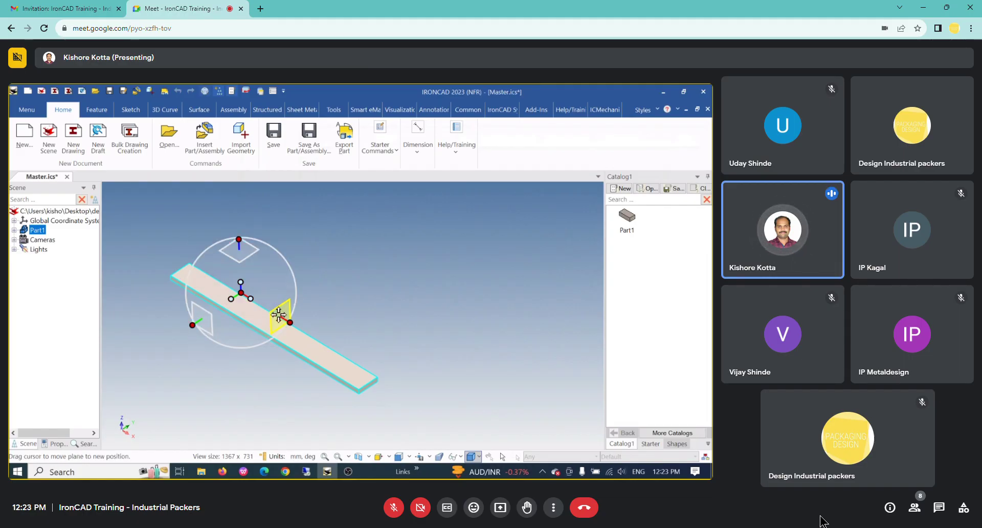
pyautogui.rightClick(241, 293)
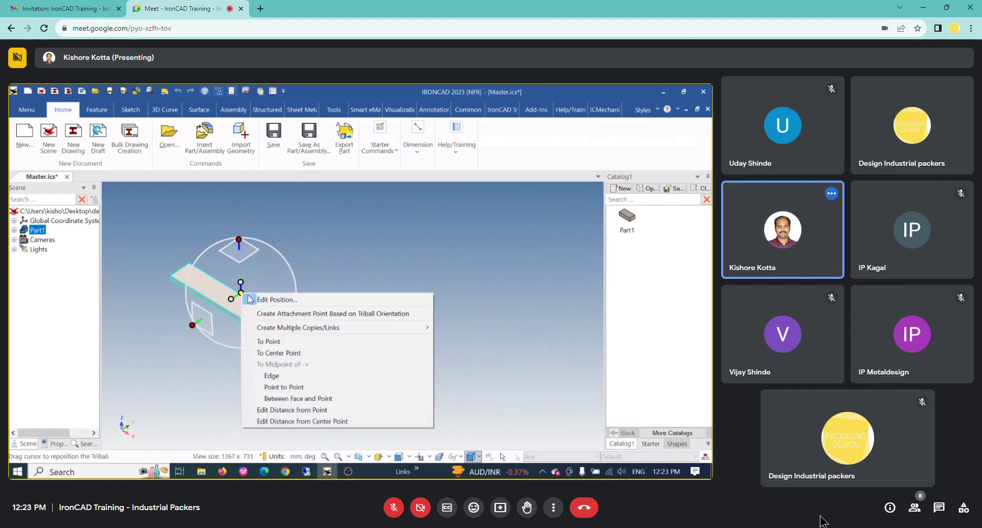
pyautogui.click(268, 342)
pyautogui.click(359, 394)
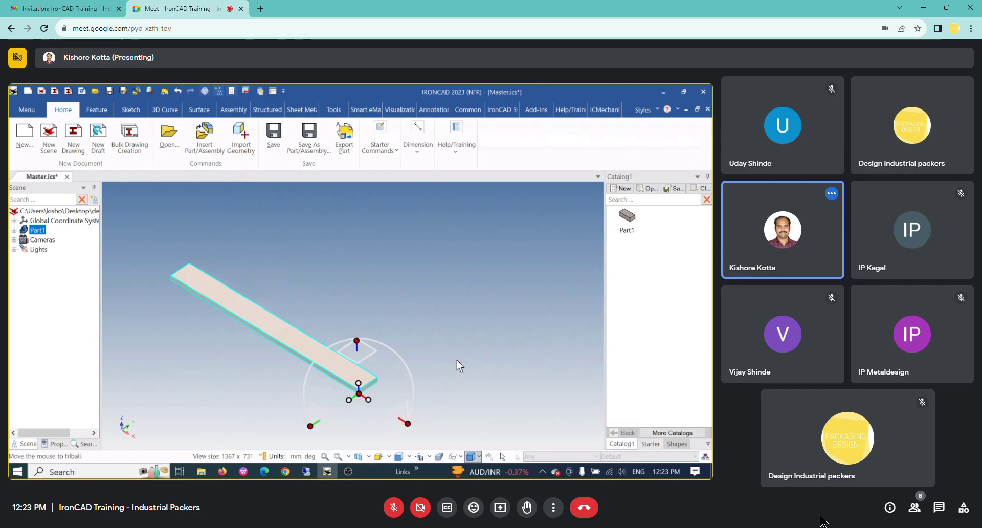
pyautogui.press('space')
# - Create a linear pattern of 4 planks along the plank's width direction with a distance of 200 mm
pyautogui.moveTo(318, 427); pyautogui.dragTo(484, 310)
pyautogui.moveTo(483, 310); pyautogui.dragTo(411, 362, button='right')
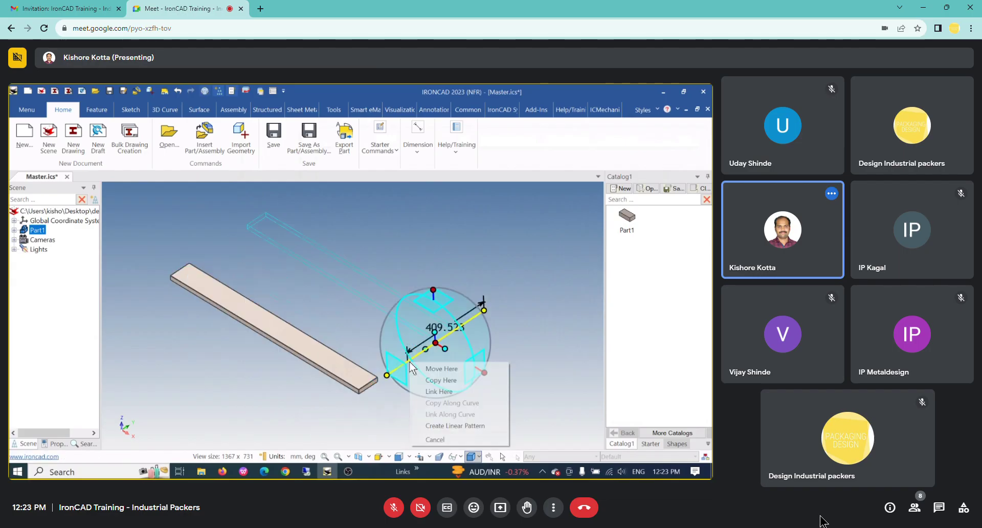
pyautogui.click(451, 423)
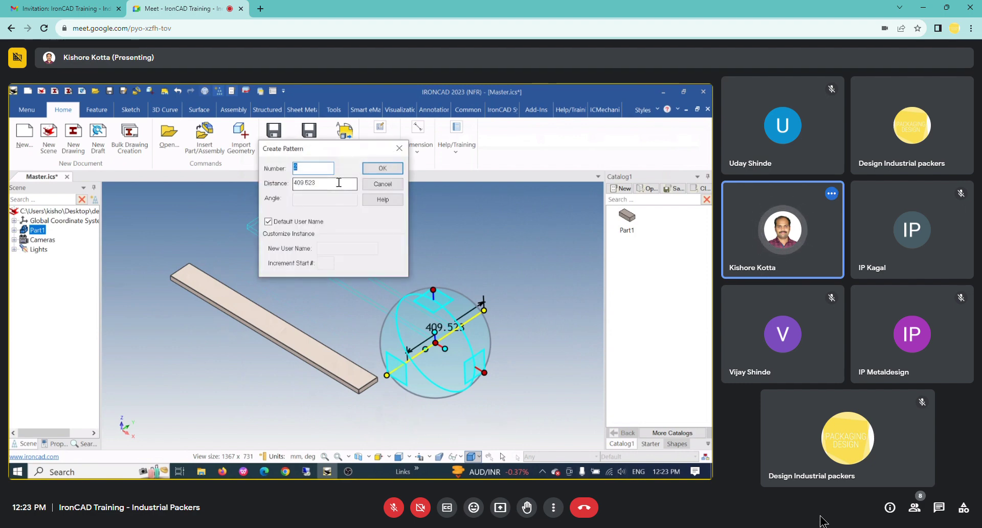
pyautogui.write('4')
pyautogui.press('Tab')
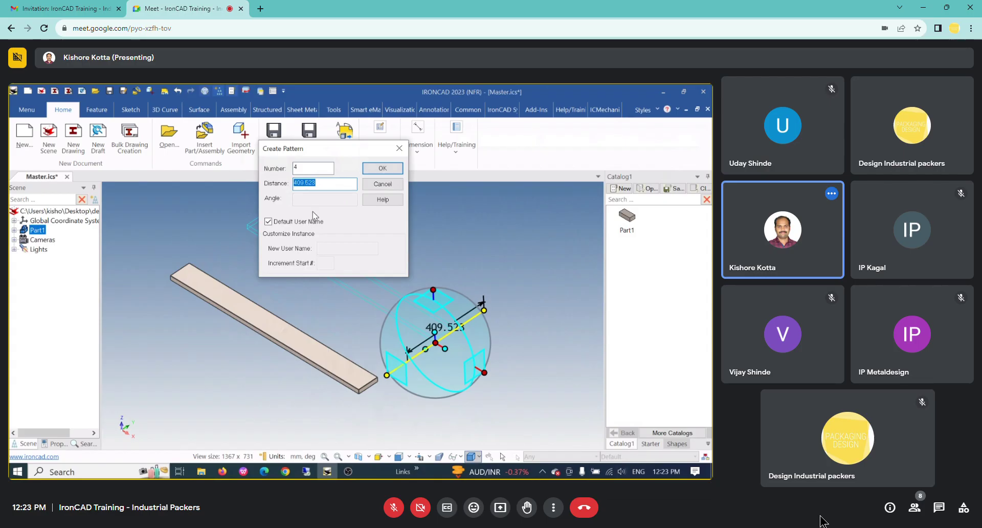
pyautogui.write('200')
pyautogui.click(382, 168)
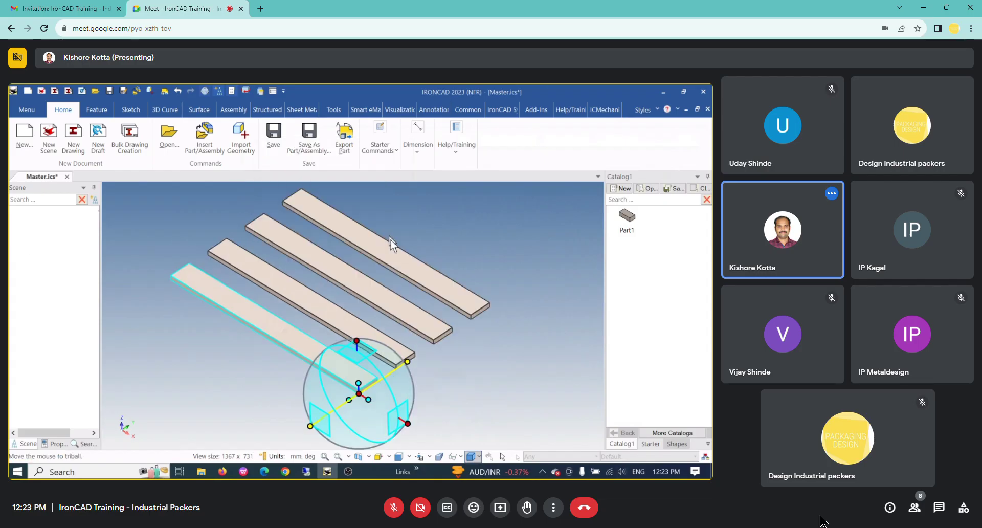
# - Open the scene-level parameter table and examine the new pattern's Number and Distance entries
pyautogui.click(500, 248)
pyautogui.click(319, 306)
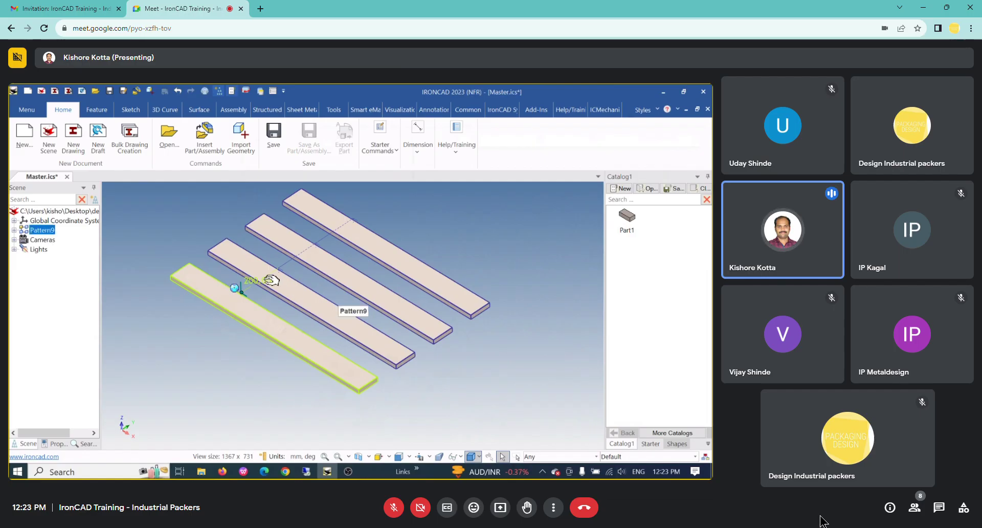
pyautogui.click(462, 242)
pyautogui.scroll(-2, 490, 273)
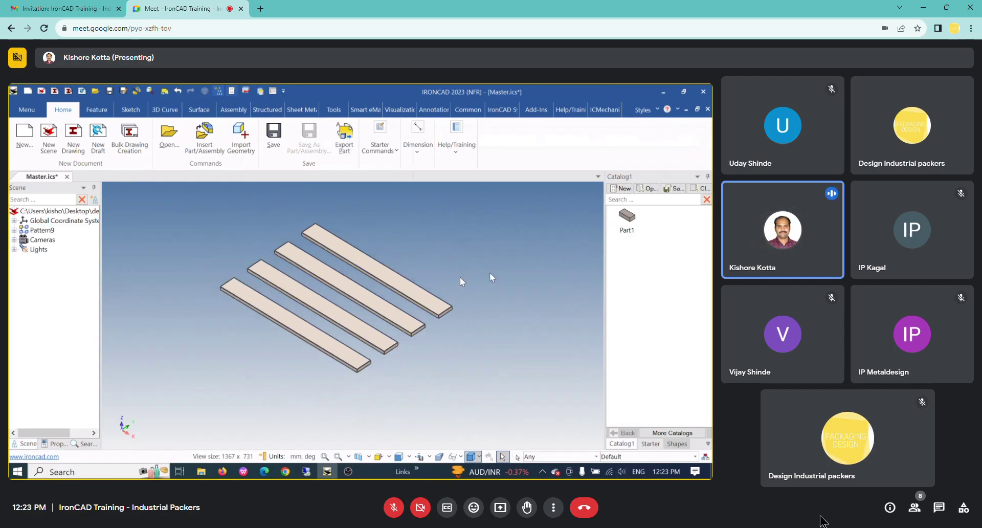
pyautogui.scroll(2, 514, 272)
pyautogui.rightClick(433, 266)
pyautogui.click(483, 320)
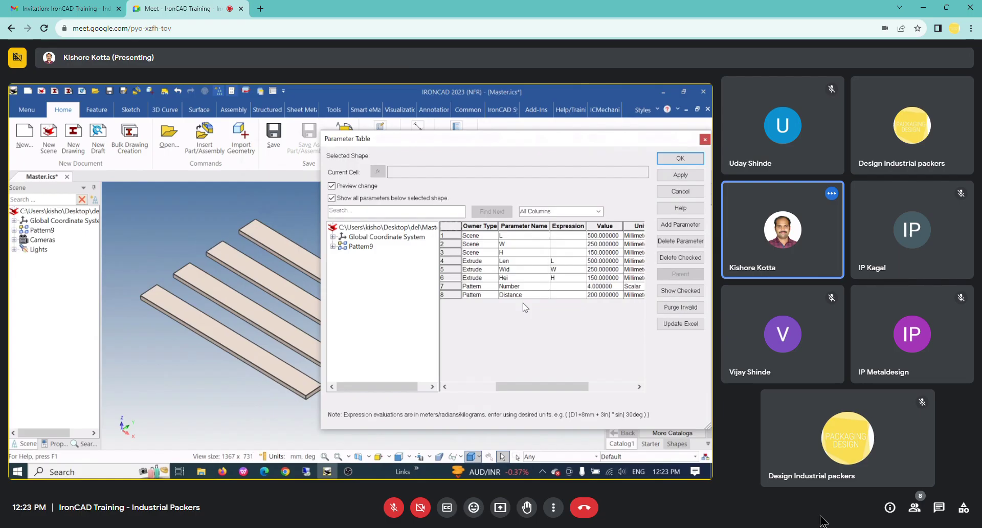
pyautogui.click(560, 294)
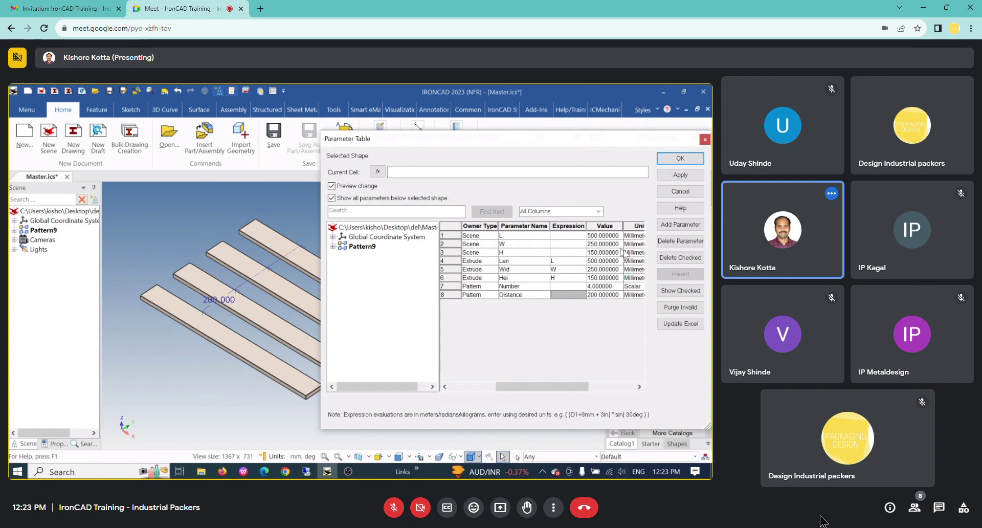
# - Set the scene parameter L to 1000 mm
pyautogui.click(608, 235)
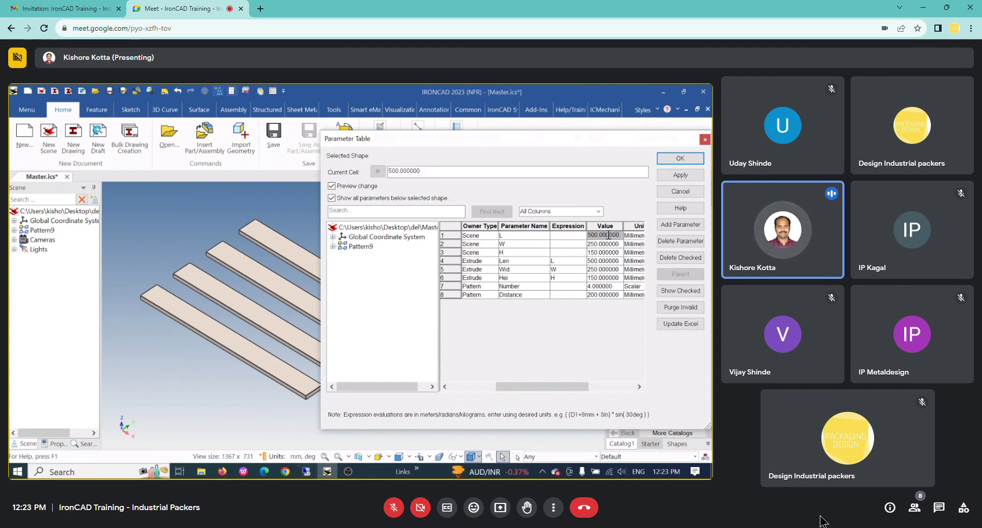
pyautogui.click(608, 235)
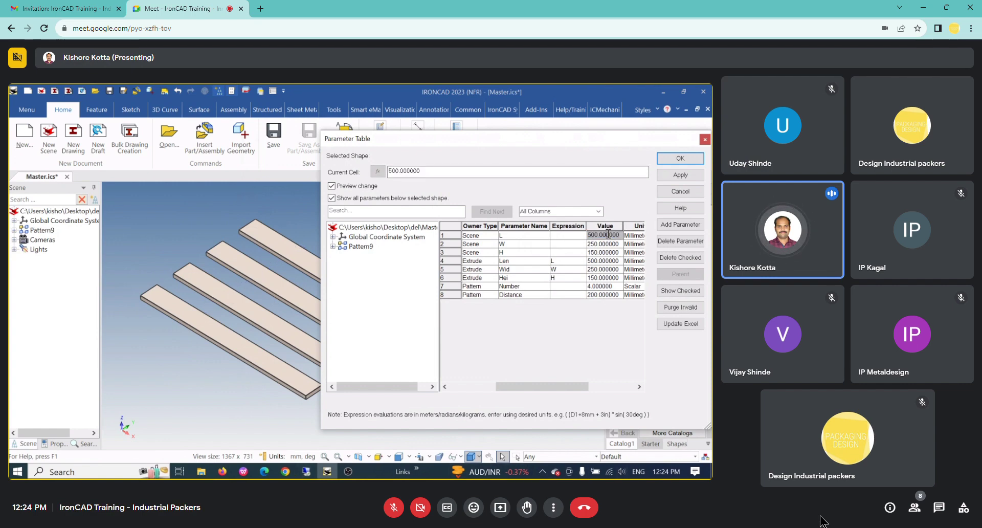
pyautogui.write('100')
pyautogui.press('Tab')
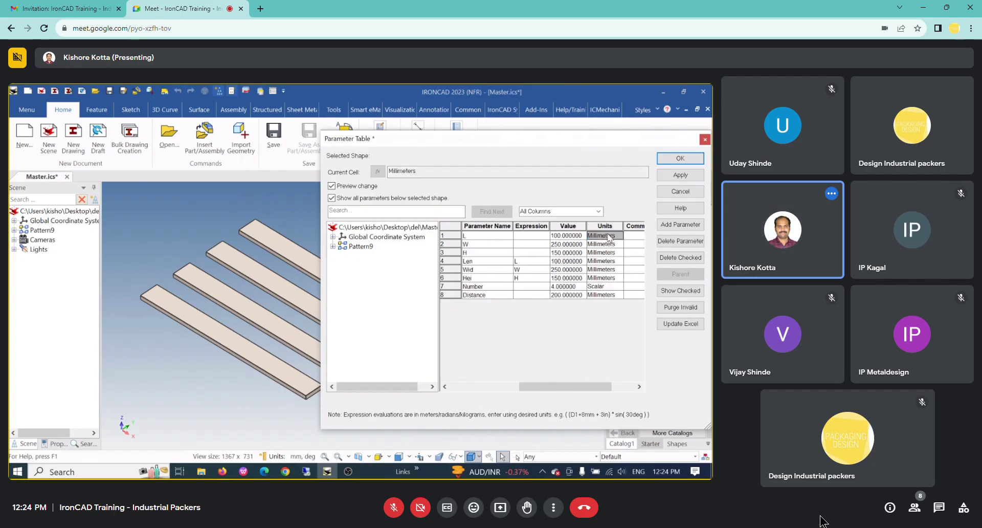
pyautogui.click(565, 237)
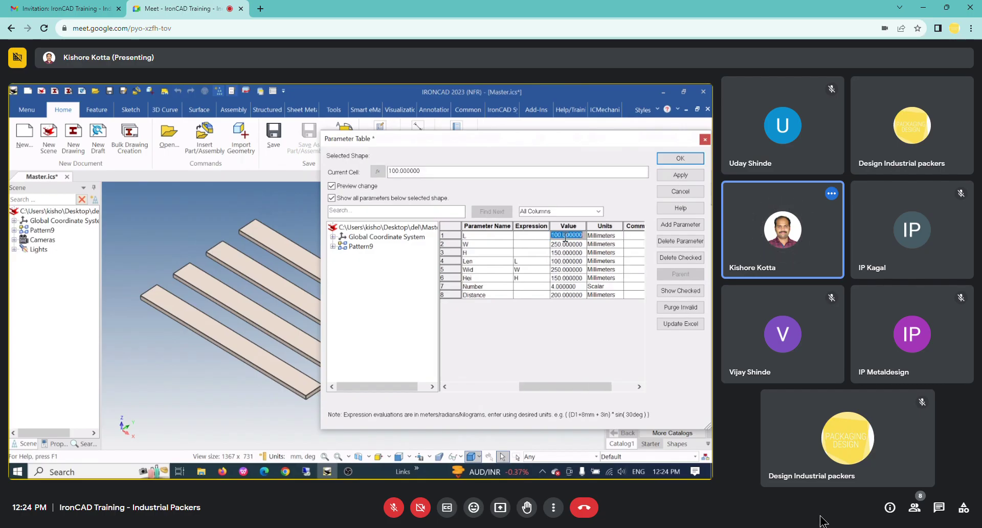
pyautogui.write('1000')
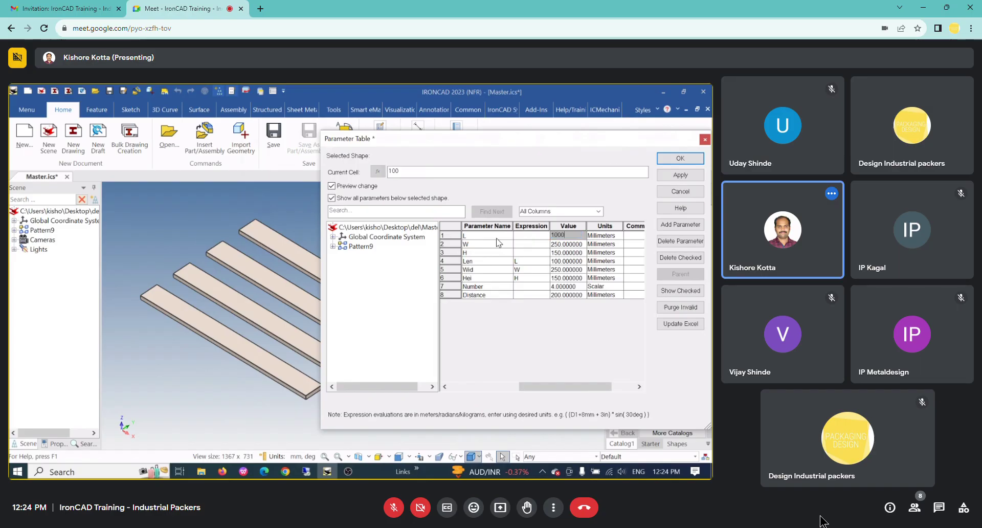
pyautogui.press('Tab')
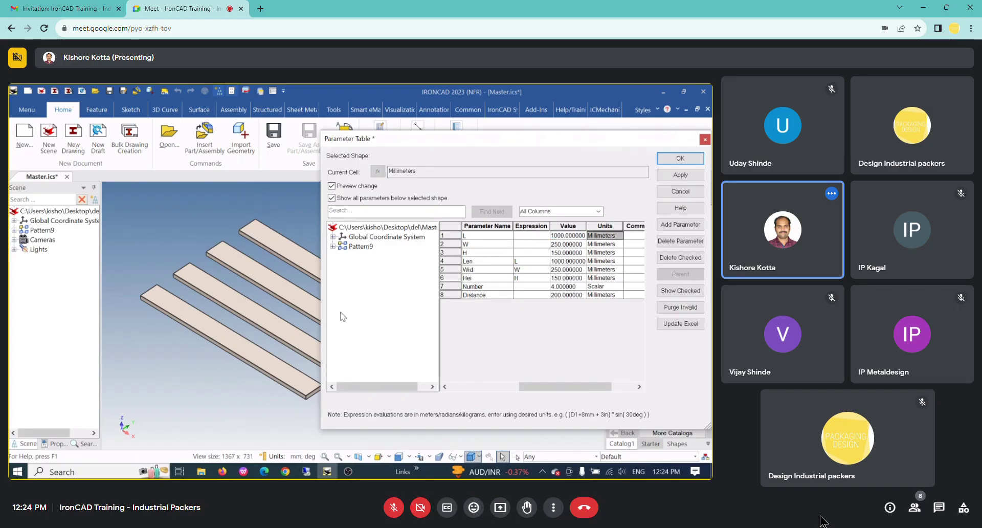
# - Compare the parameters of the pattern and its Part1 with and without those below the selected shape, and close the table
pyautogui.click(361, 247)
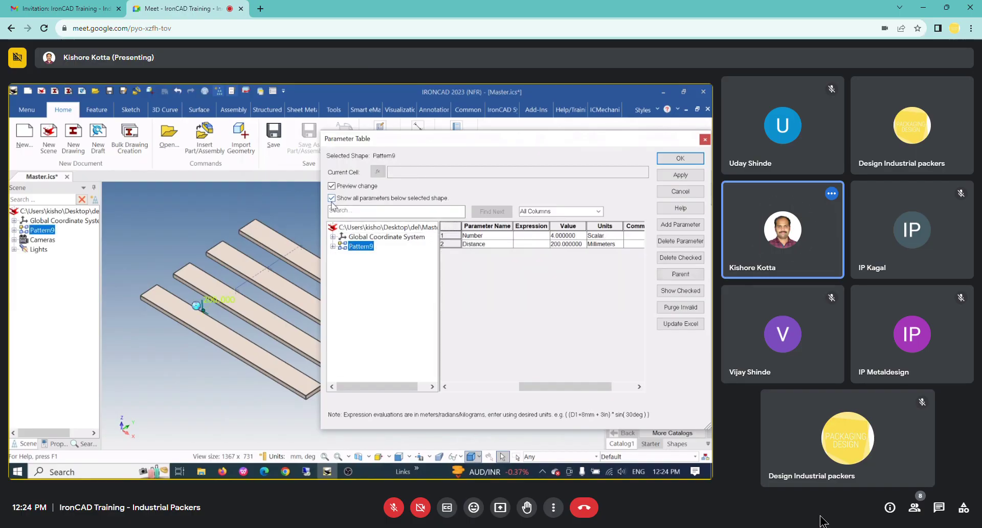
pyautogui.click(332, 247)
pyautogui.click(365, 256)
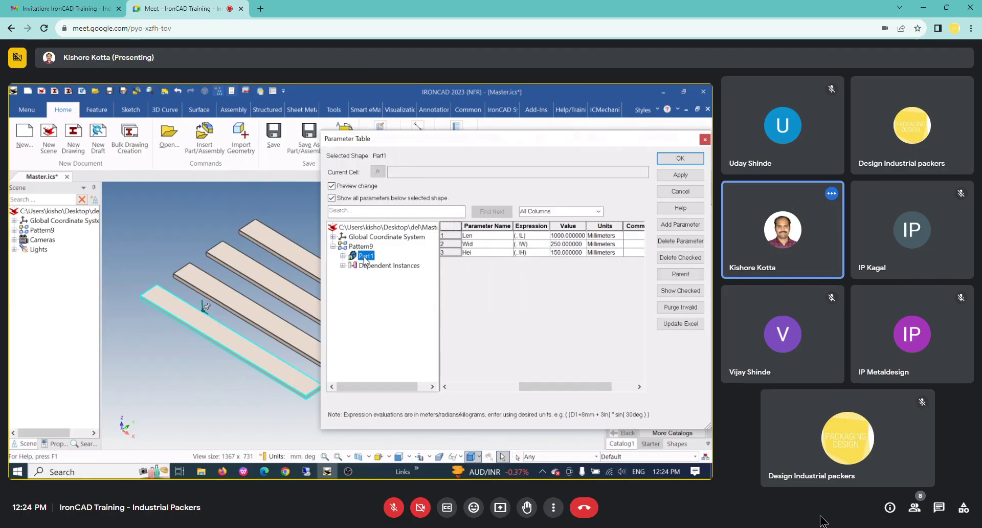
pyautogui.click(331, 198)
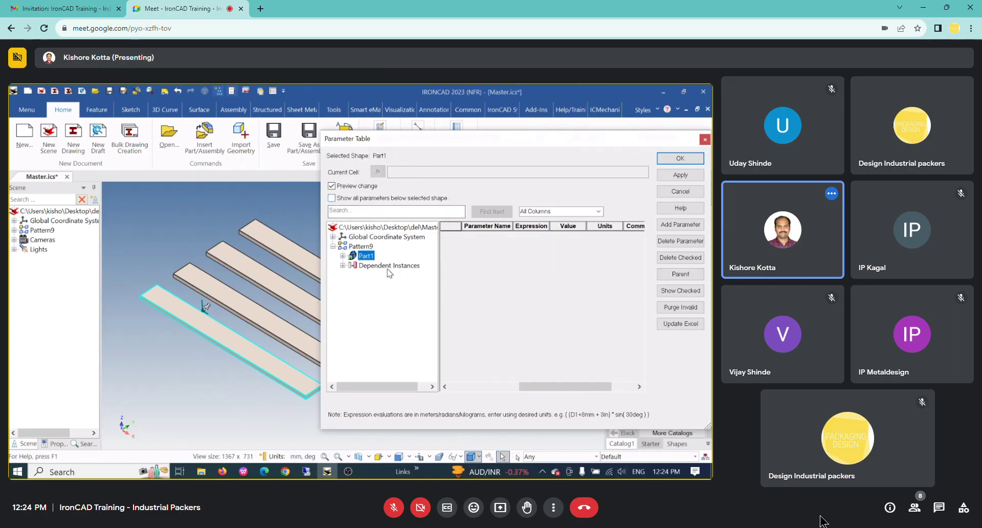
pyautogui.click(358, 247)
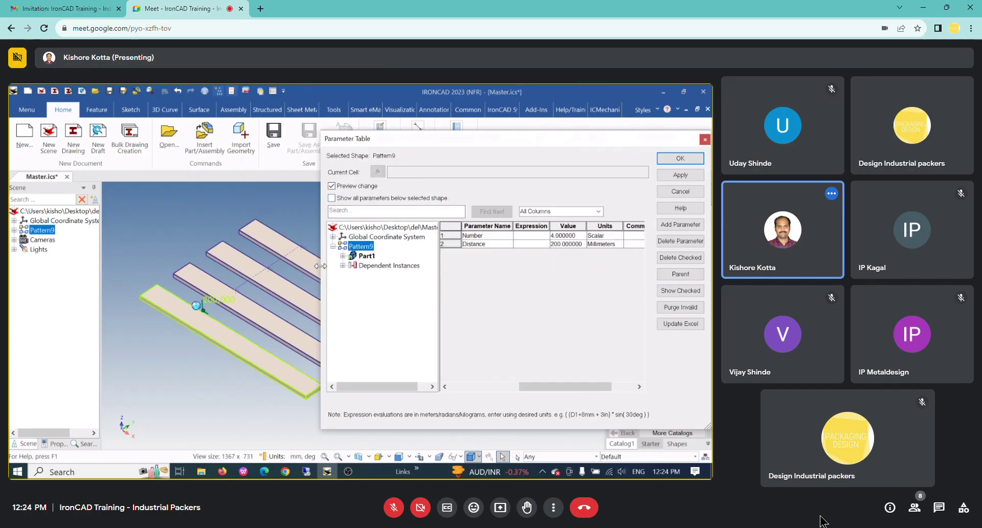
pyautogui.click(331, 198)
pyautogui.click(363, 257)
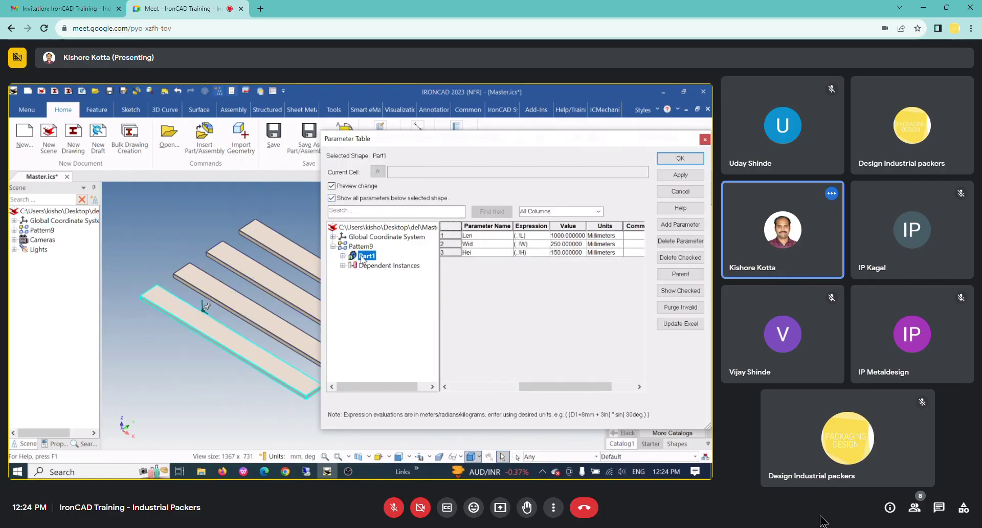
pyautogui.click(570, 245)
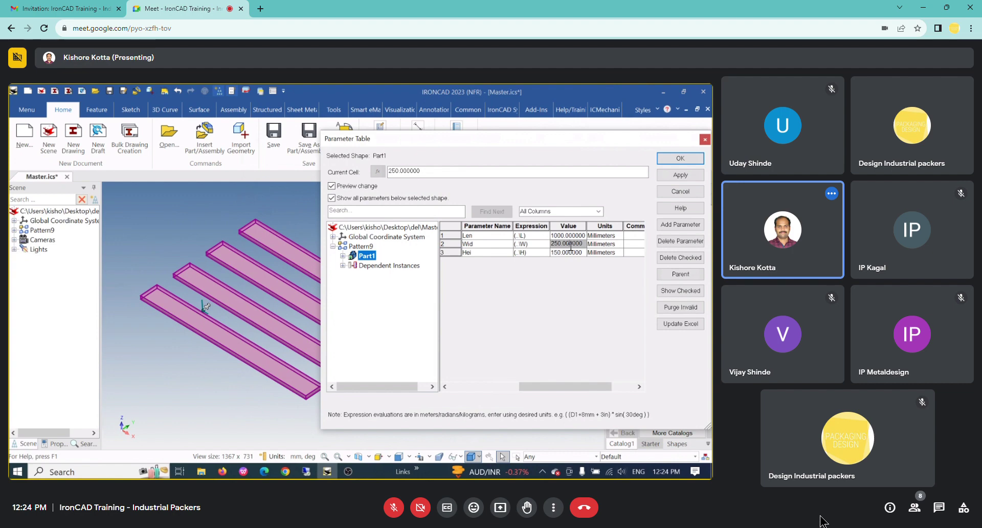
pyautogui.click(331, 198)
pyautogui.click(680, 191)
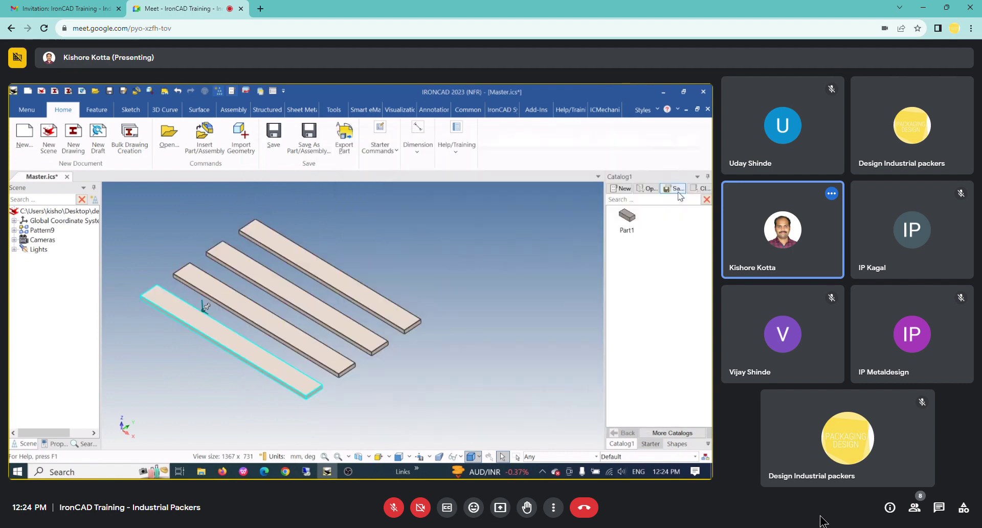
# - Check the first plank's sizing dimension at IntelliShape level and view all four planks
pyautogui.doubleClick(261, 337)
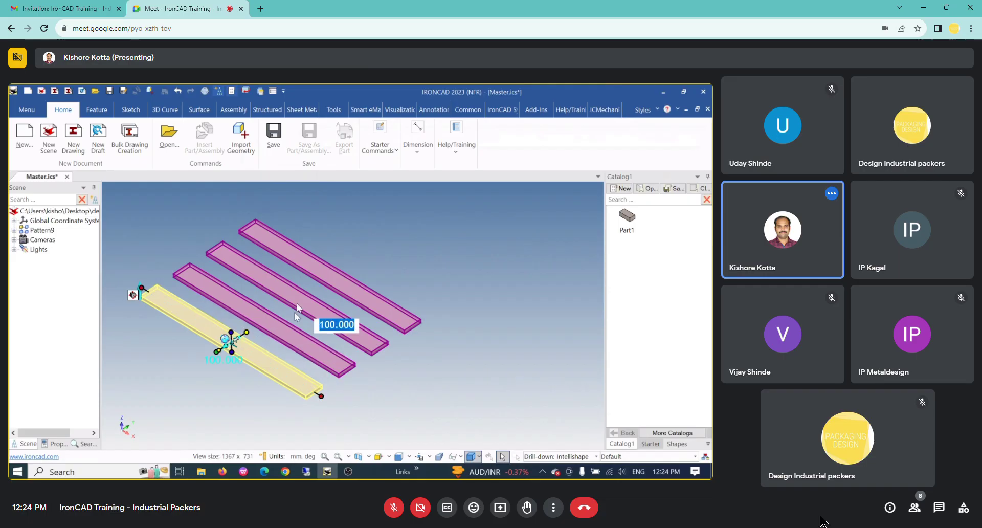
pyautogui.click(464, 241)
pyautogui.press('F8')
pyautogui.scroll(2, 335, 330)
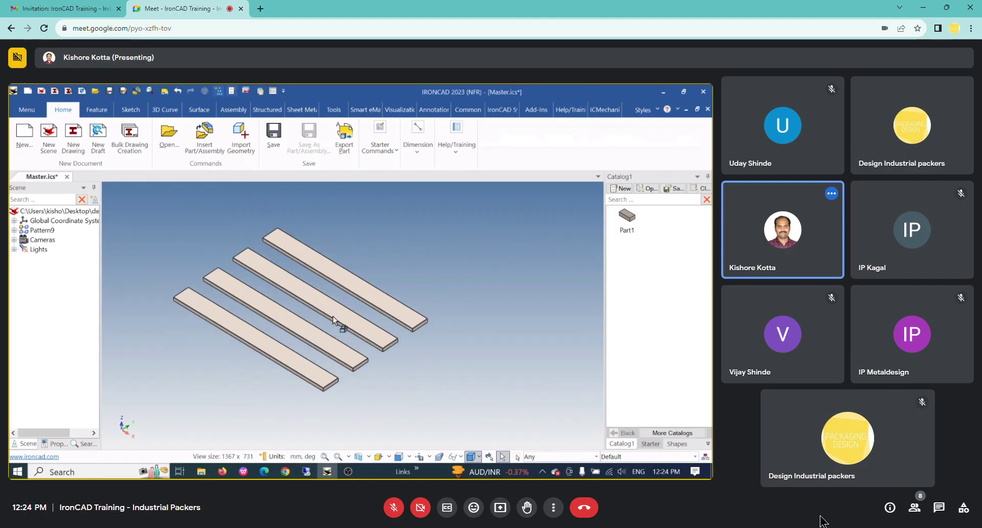
pyautogui.scroll(1, 332, 319)
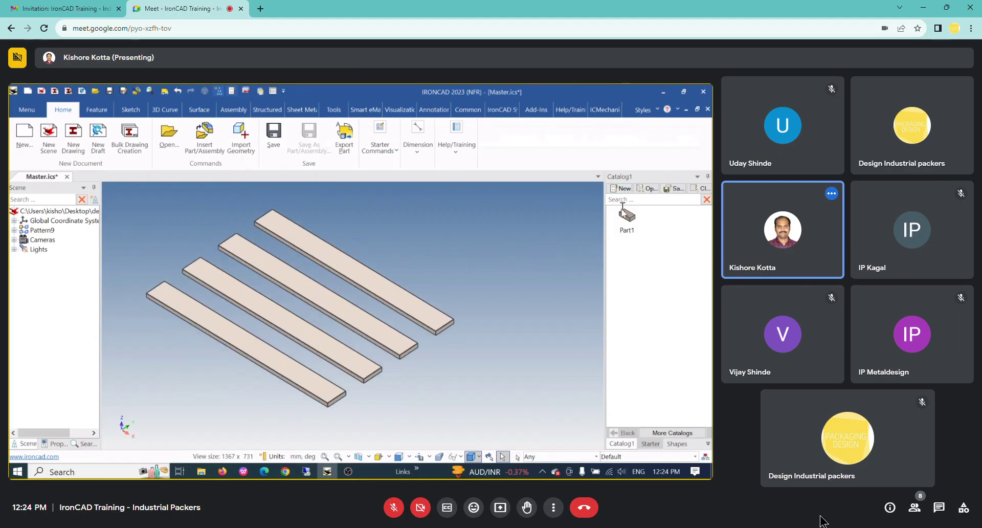
# - Insert Part1 from Catalog1 at the first plank's lower near corner, continuing with SmartAssembly
pyautogui.moveTo(622, 220); pyautogui.dragTo(328, 404)
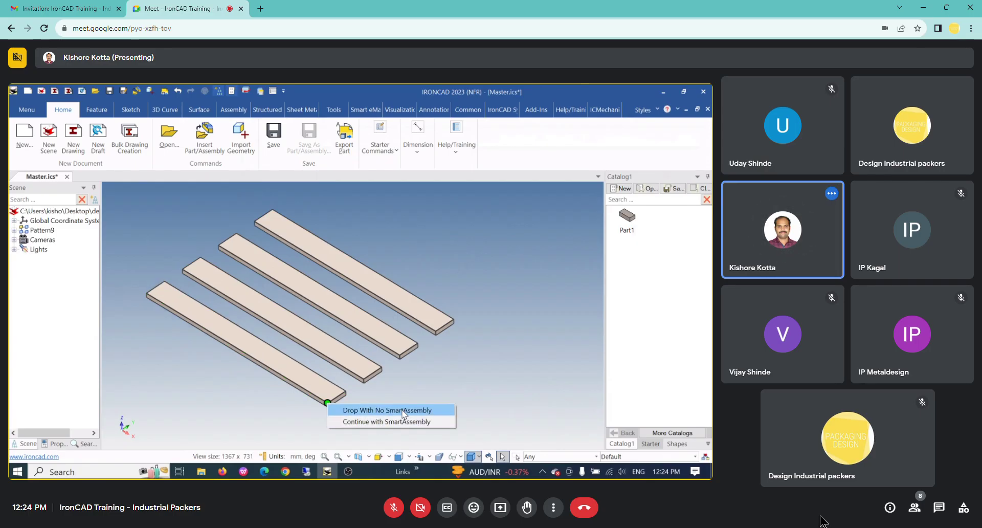
pyautogui.click(393, 421)
pyautogui.click(323, 405)
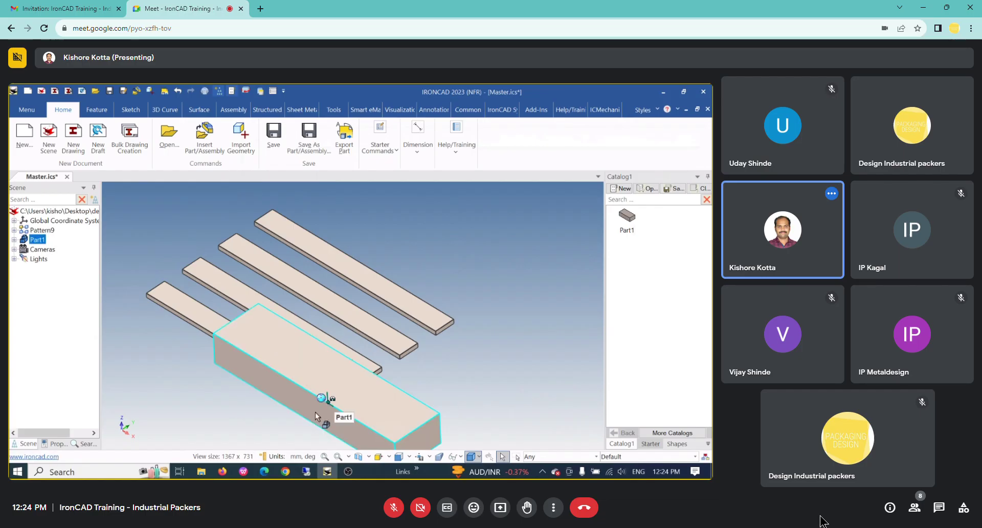
pyautogui.click(382, 400)
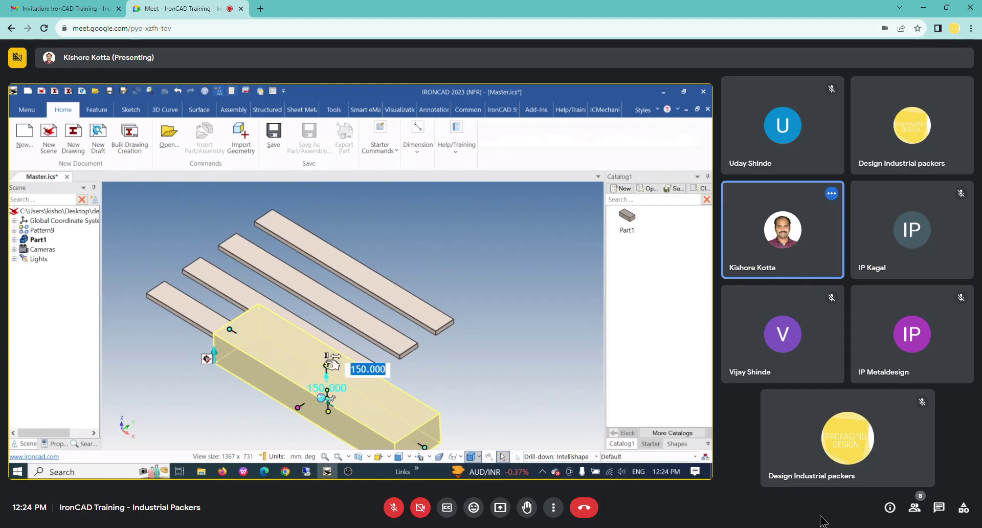
pyautogui.write('10')
pyautogui.press('Escape')
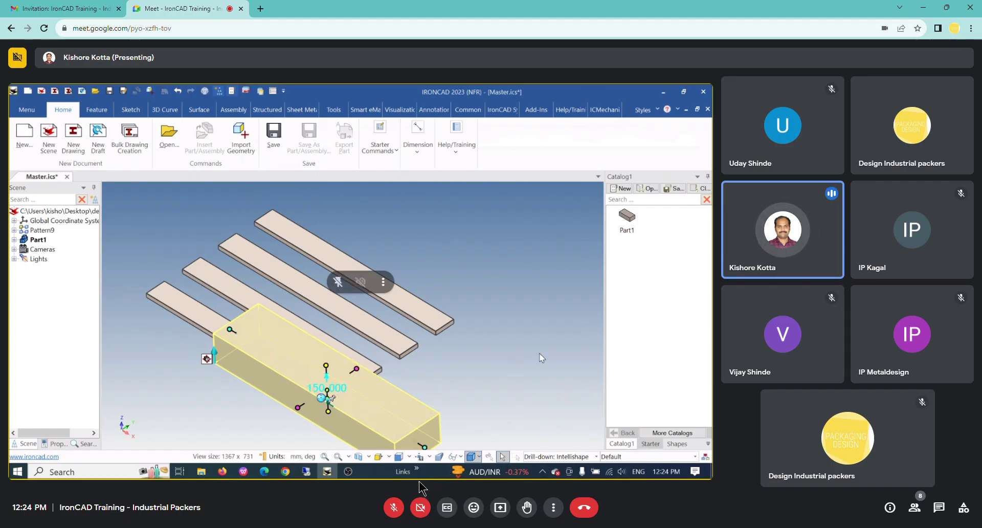
# - Delete the Part1 block inserted from the catalog and select the first plank of the pattern
pyautogui.click(539, 353)
pyautogui.click(364, 399)
pyautogui.press('Delete')
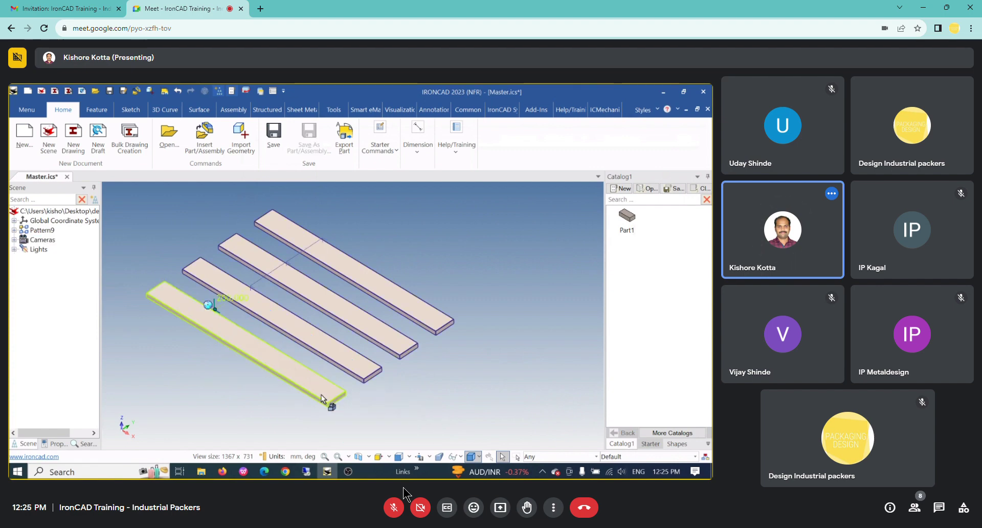
pyautogui.click(331, 401)
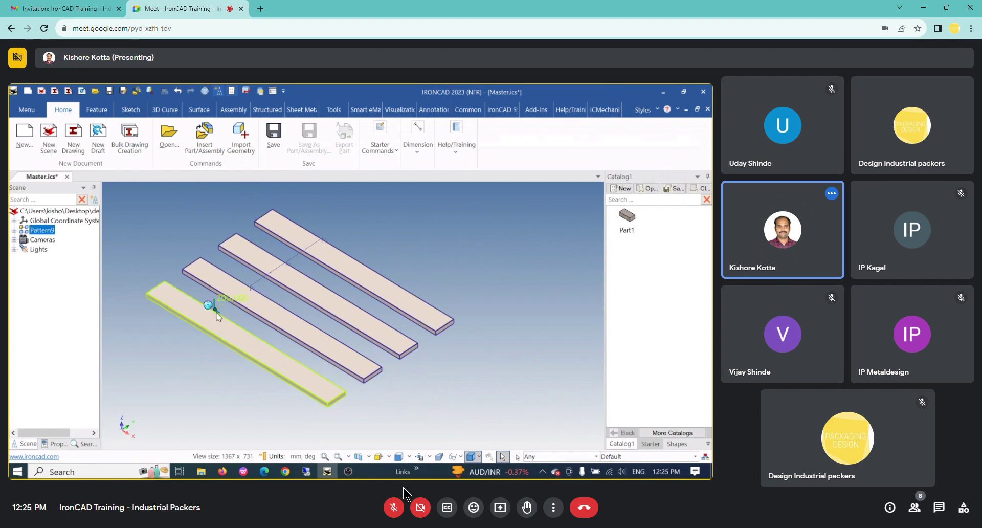
pyautogui.click(231, 352)
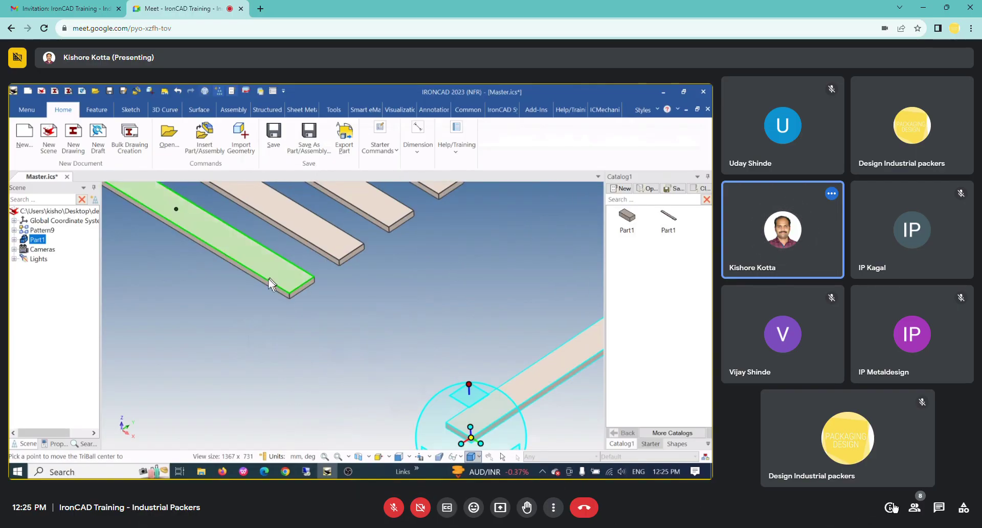
# - Switch to the Google Meet chat, send the message "yes sir" and close the chat
pyautogui.click(946, 516)
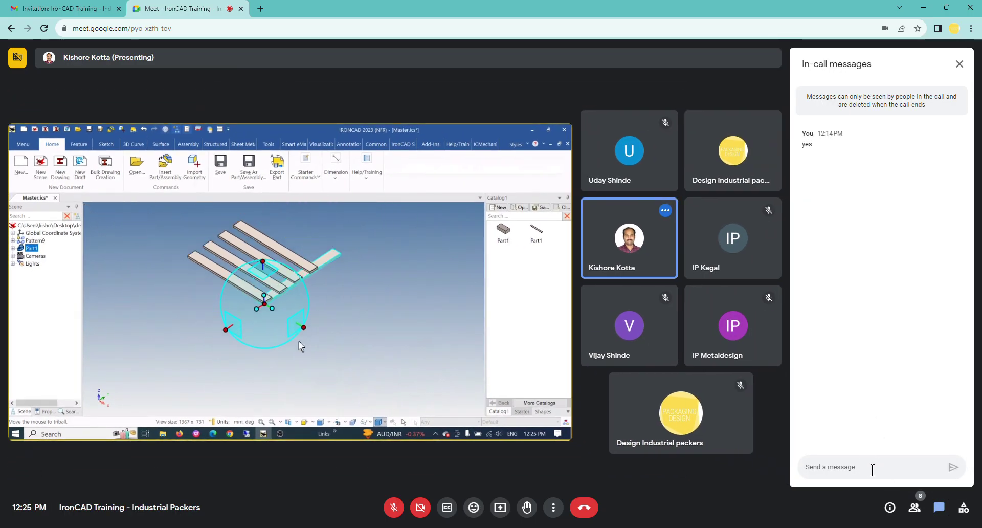
pyautogui.write('yes sir')
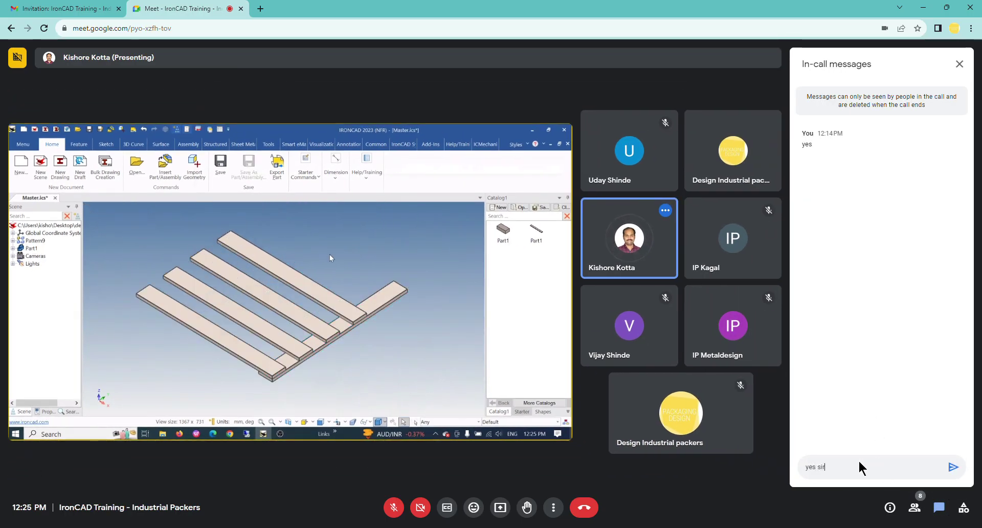
pyautogui.click(952, 467)
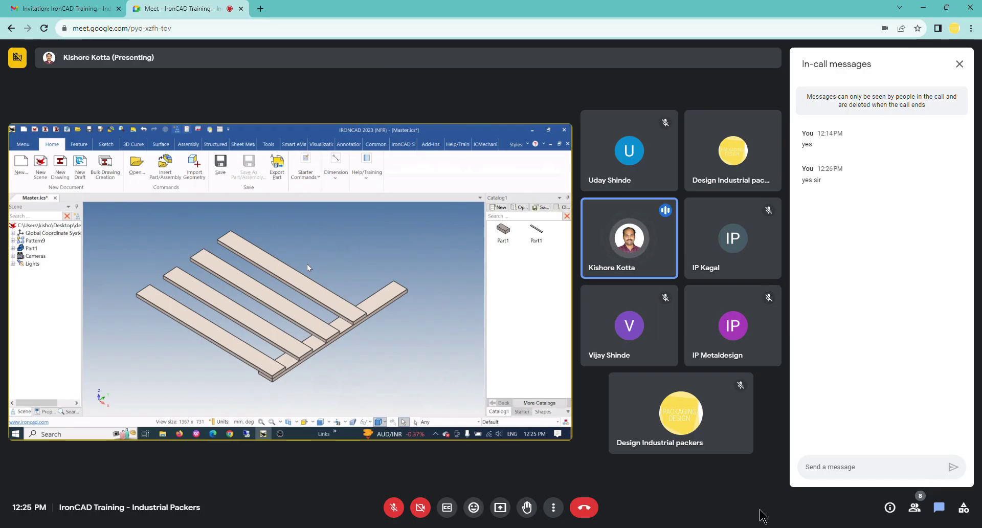
pyautogui.click(939, 507)
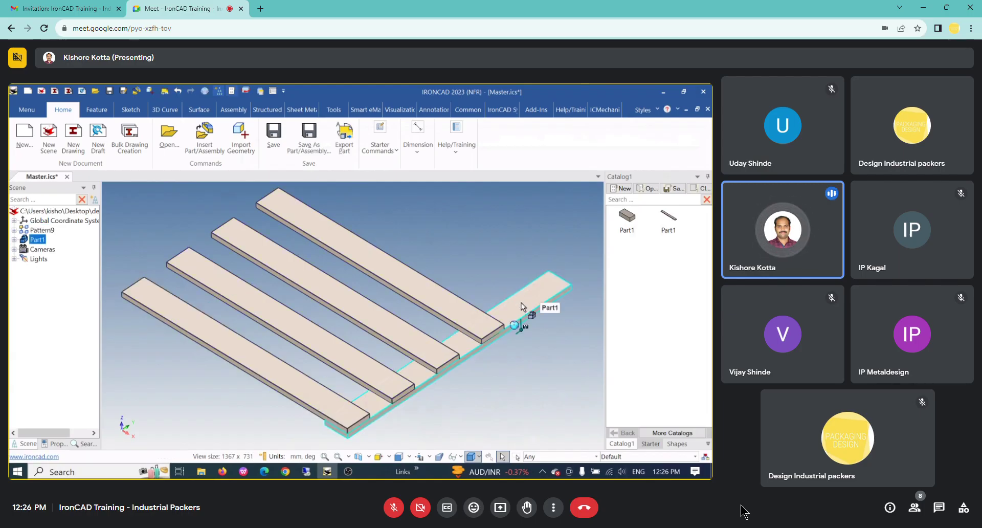
# - Set the number of planks in the linear pattern to 5
pyautogui.click(369, 320)
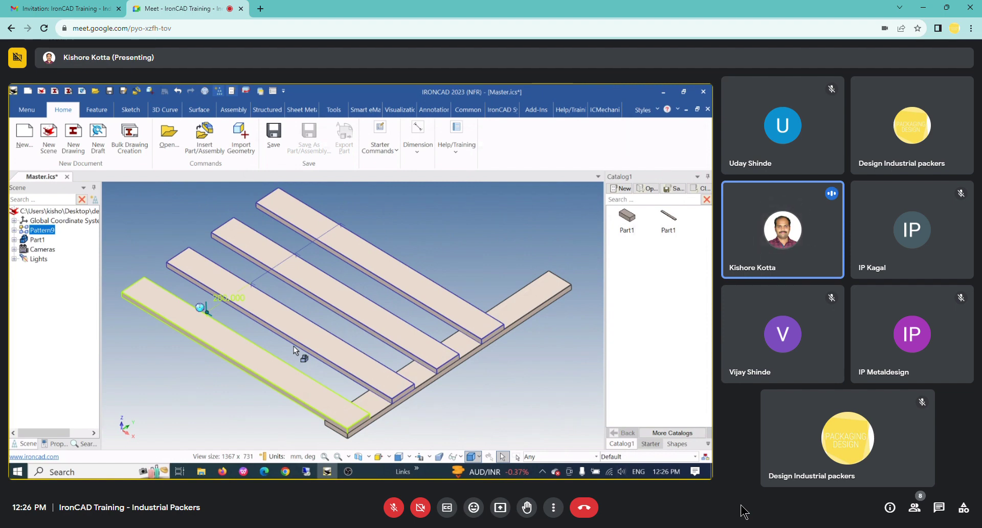
pyautogui.doubleClick(232, 298)
pyautogui.moveTo(208, 121); pyautogui.dragTo(192, 131)
pyautogui.doubleClick(186, 149)
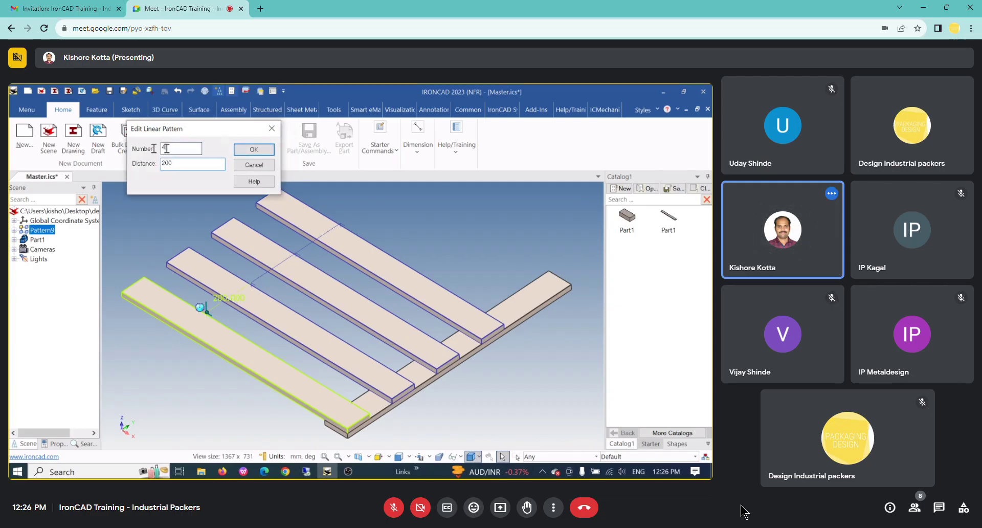
pyautogui.write('5')
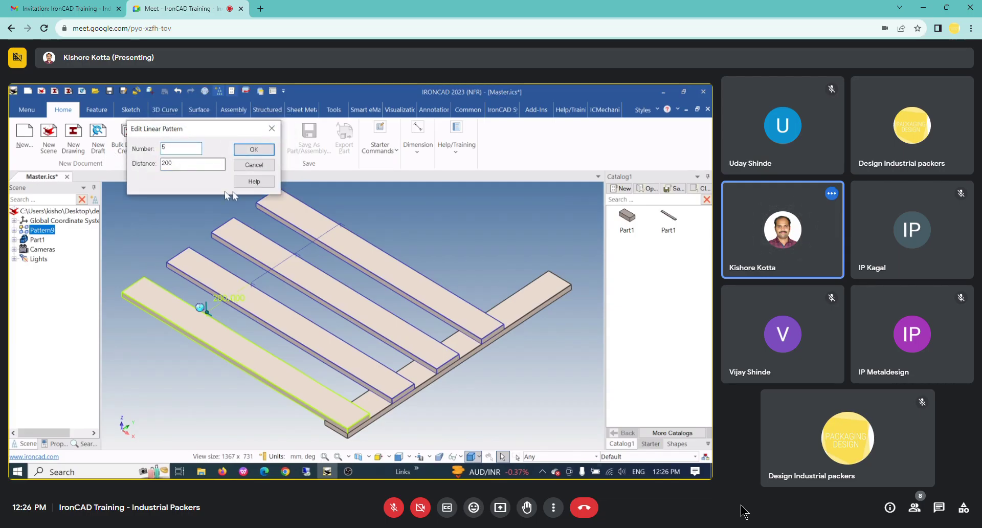
pyautogui.click(255, 150)
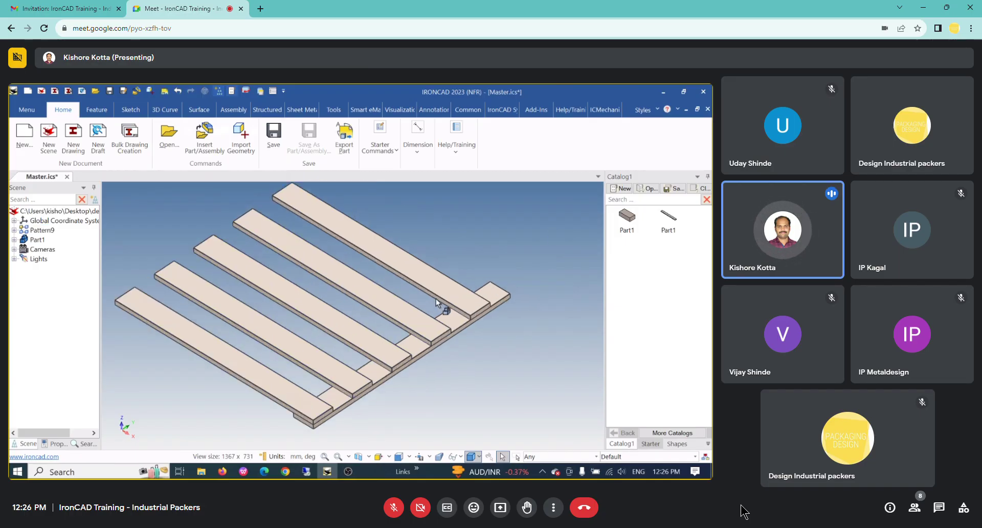
# - Check the pattern's spacing dimension and the cross plank's length dimension at IntelliShape level
pyautogui.click(424, 326)
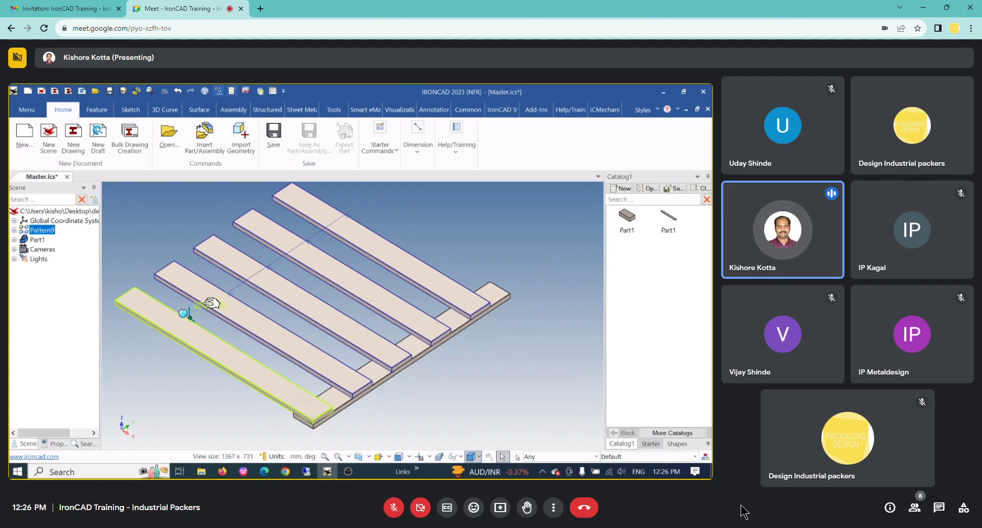
pyautogui.click(448, 324)
pyautogui.scroll(-2, 376, 297)
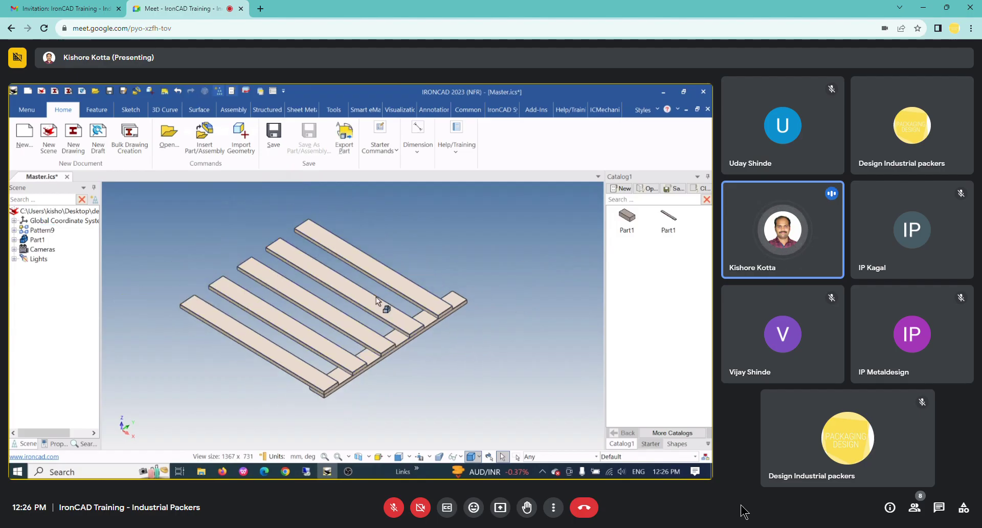
pyautogui.scroll(2, 454, 334)
pyautogui.click(452, 287)
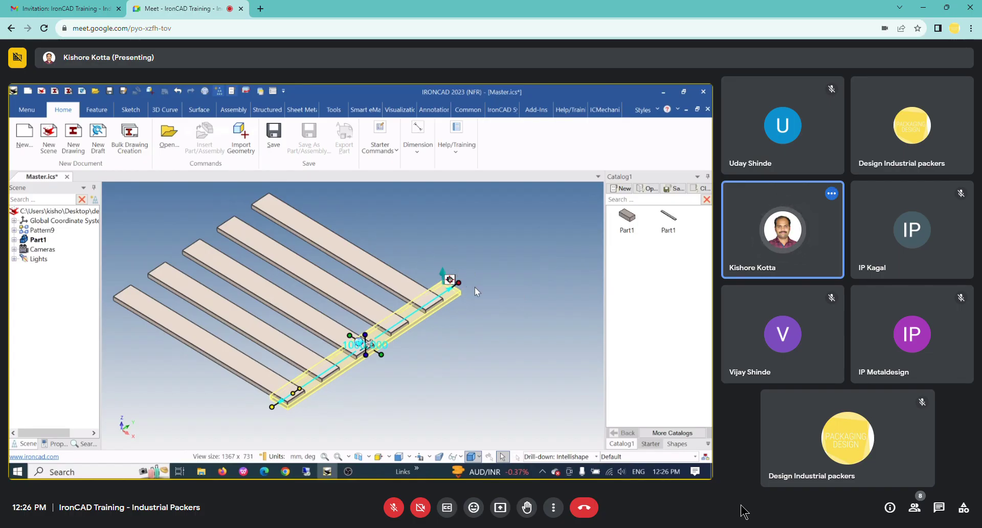
pyautogui.click(489, 296)
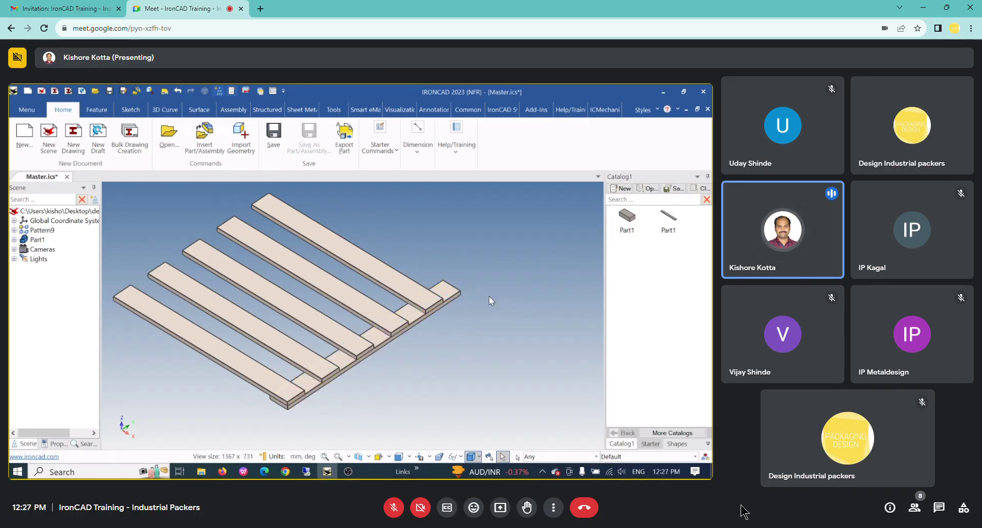
# - Open the scene's parameter table beside the model and show all parameters below the scene, checking Part1 as well
pyautogui.rightClick(479, 242)
pyautogui.click(523, 314)
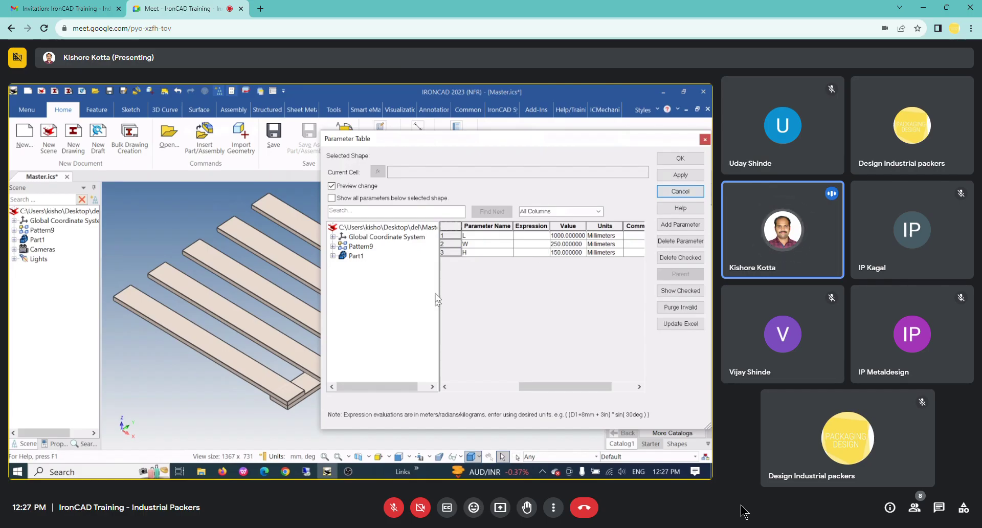
pyautogui.scroll(-3, 136, 272)
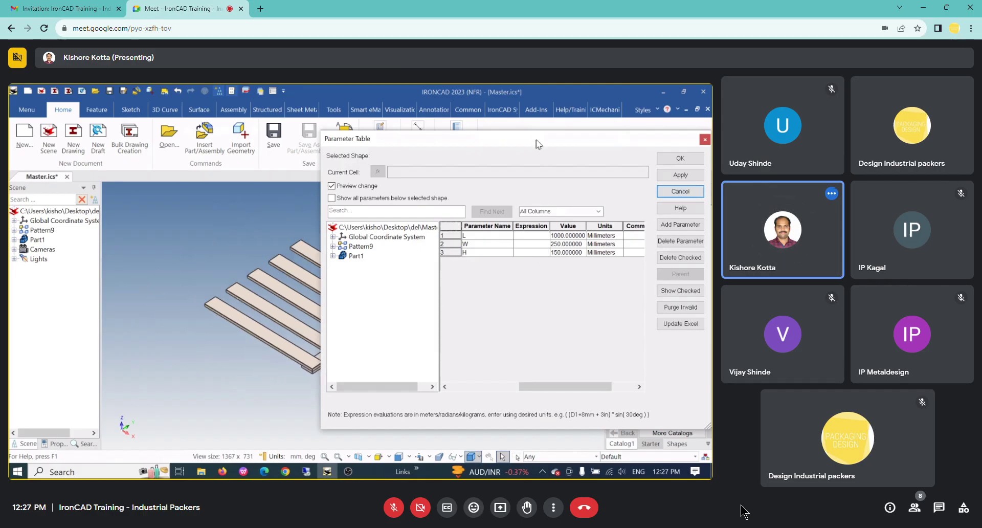
pyautogui.moveTo(538, 144); pyautogui.dragTo(656, 154)
pyautogui.scroll(3, 275, 296)
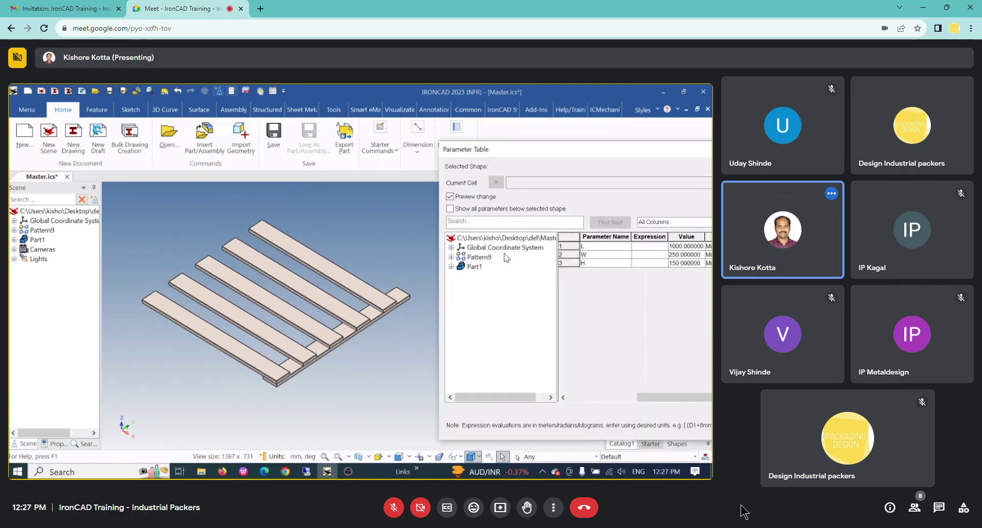
pyautogui.click(473, 267)
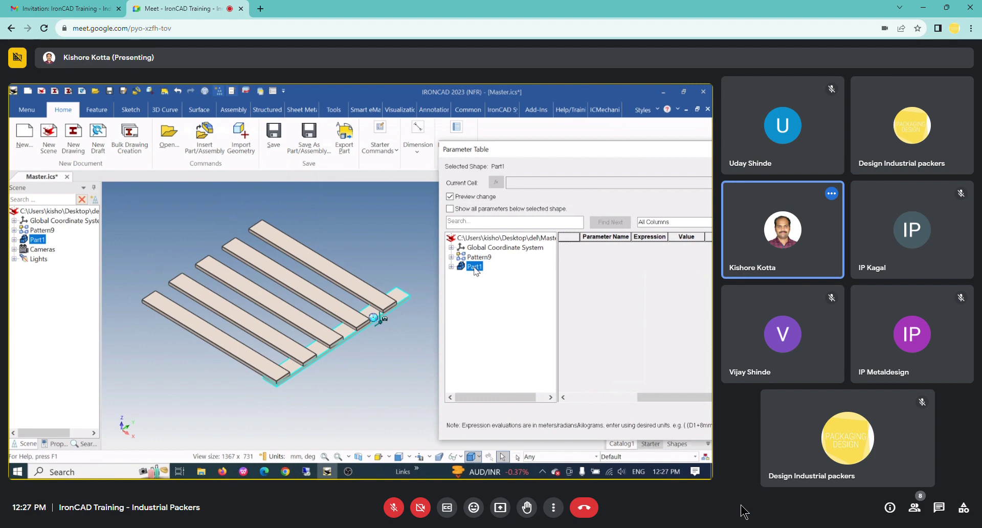
pyautogui.click(449, 209)
pyautogui.click(485, 238)
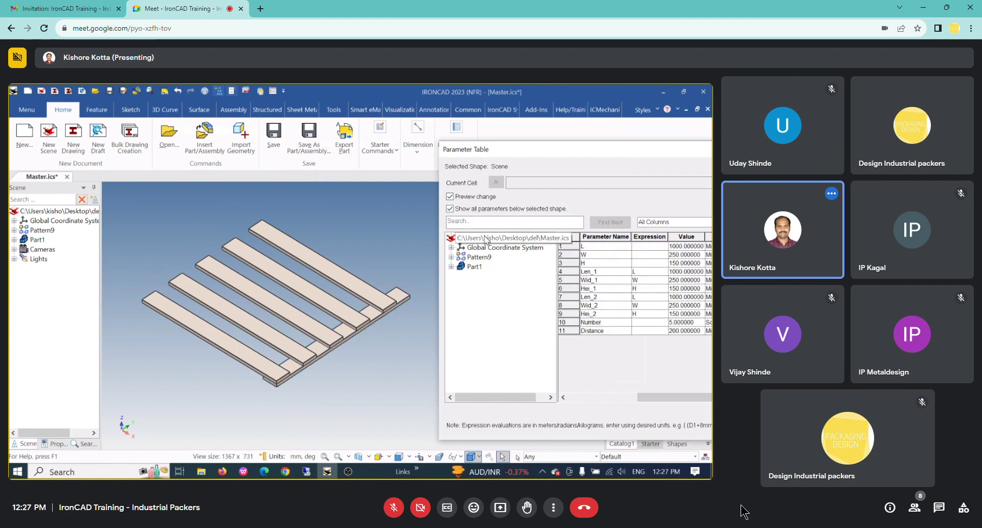
pyautogui.scroll(-2, 366, 313)
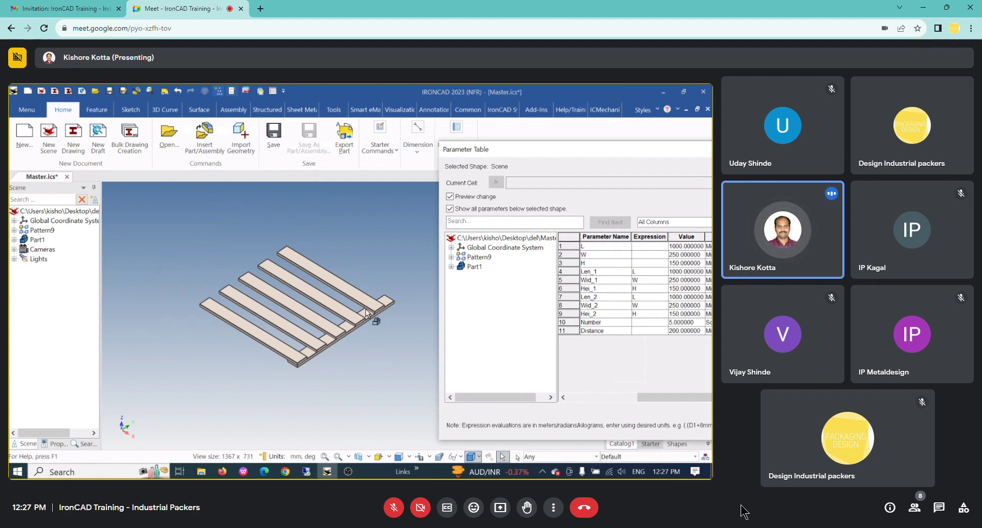
pyautogui.scroll(2, 365, 311)
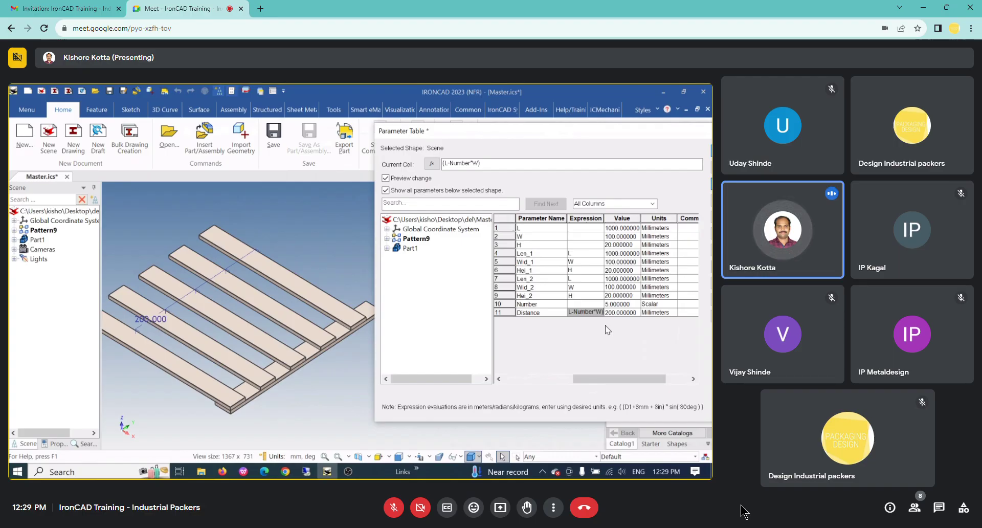
# - Continue the pattern's Distance expression (L-Number*W) with a division and an opening parenthesis
pyautogui.write('(')
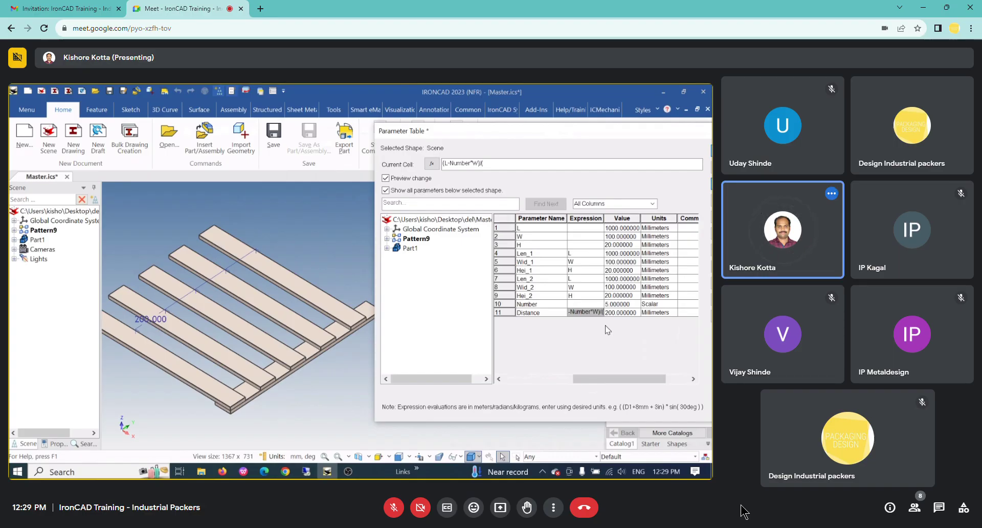
pyautogui.write('n')
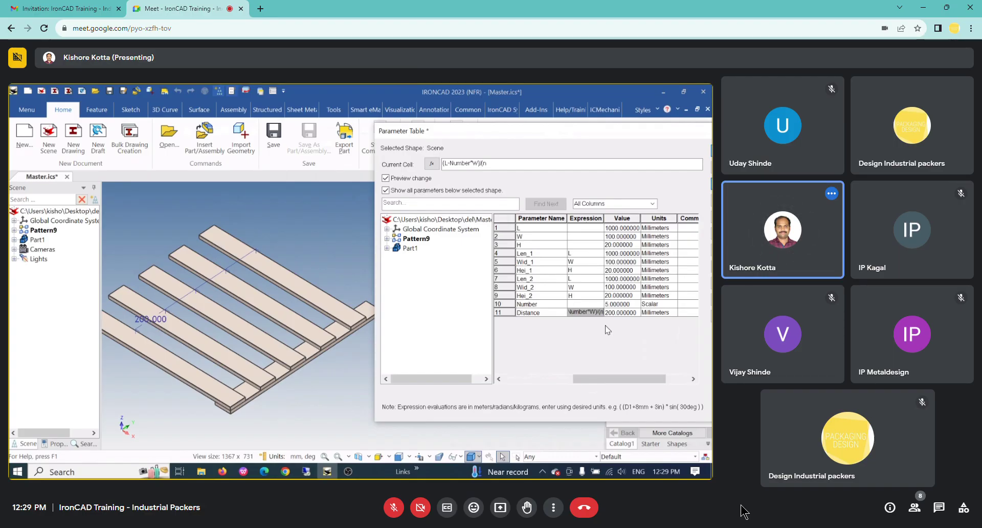
pyautogui.press('BackSpace')
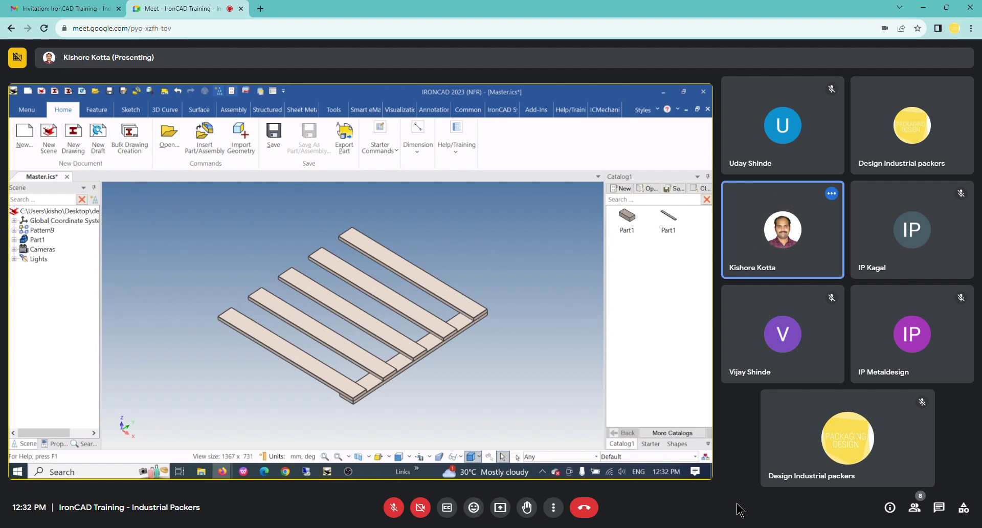
# - Unmute the microphone in the Google Meet call and mute it again
pyautogui.click(393, 508)
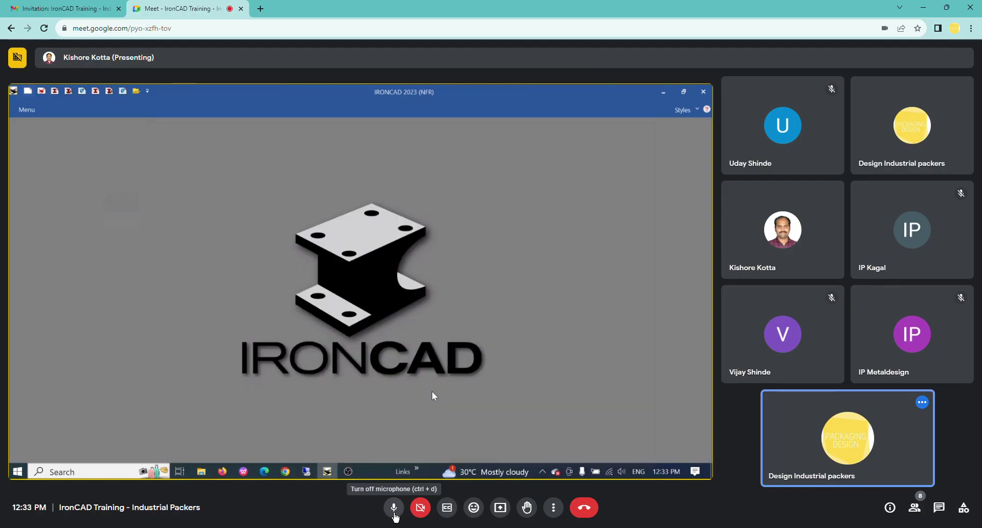
pyautogui.click(393, 511)
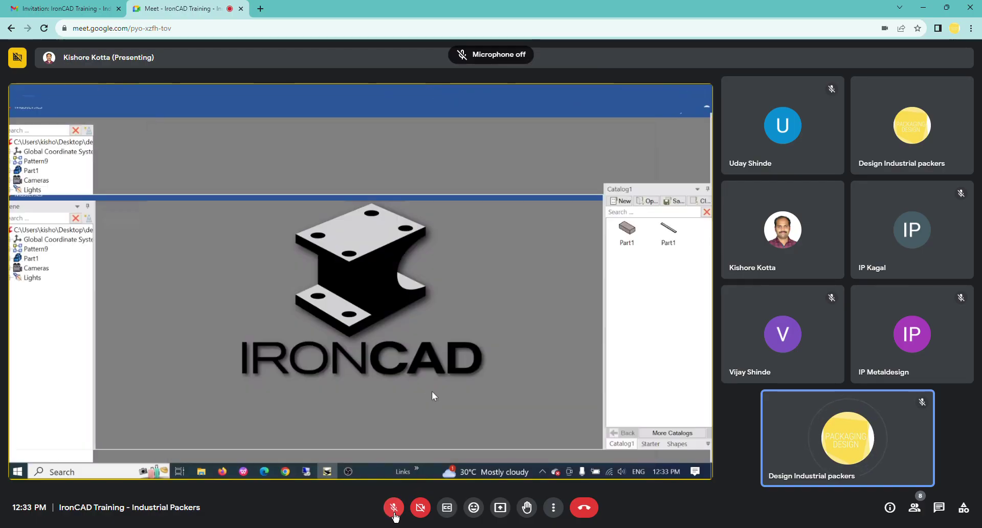
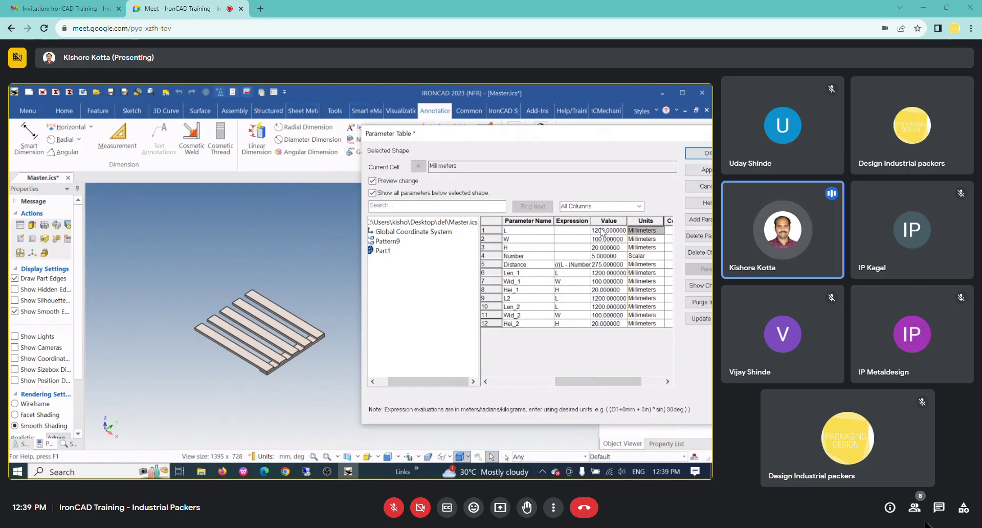
# - Send a thumbs-up reaction in the Google Meet call, and unmute the microphone briefly before muting it again
pyautogui.click(939, 507)
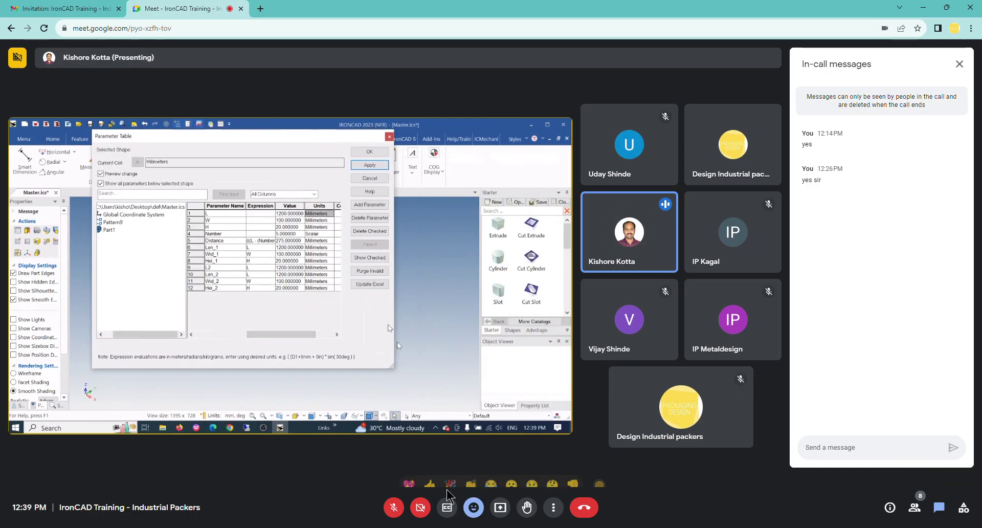
pyautogui.click(474, 509)
pyautogui.click(434, 482)
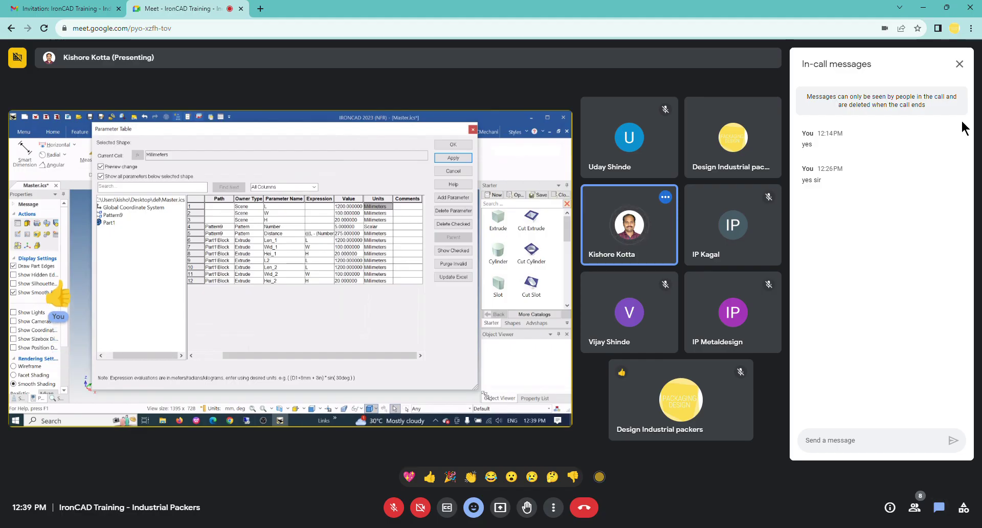
pyautogui.click(939, 507)
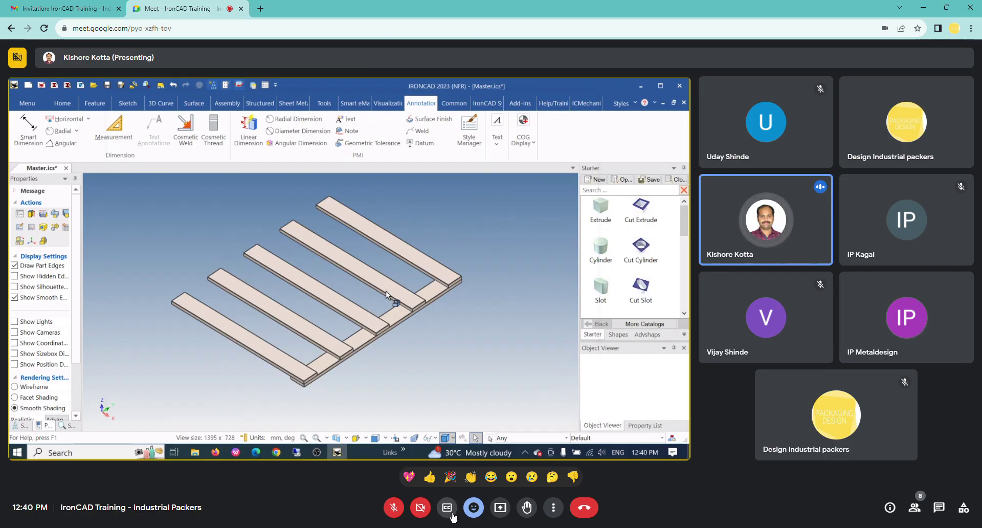
pyautogui.click(394, 508)
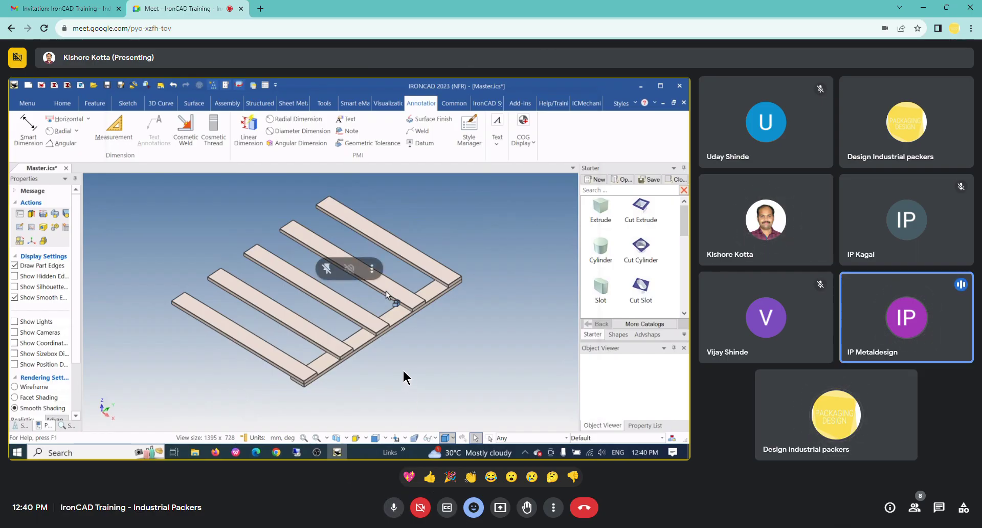
pyautogui.click(393, 507)
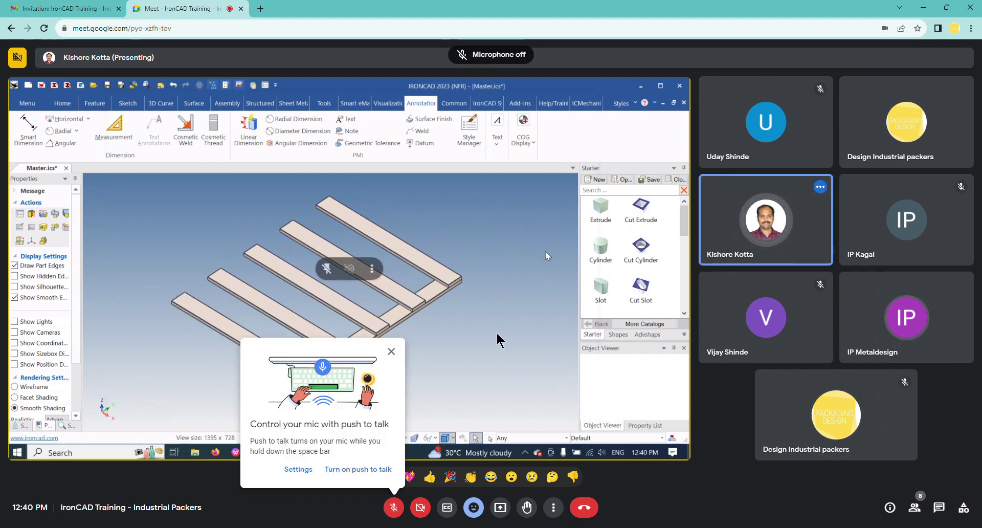
# - Create the driving parameter L1 for the block's length
pyautogui.moveTo(903, 312)
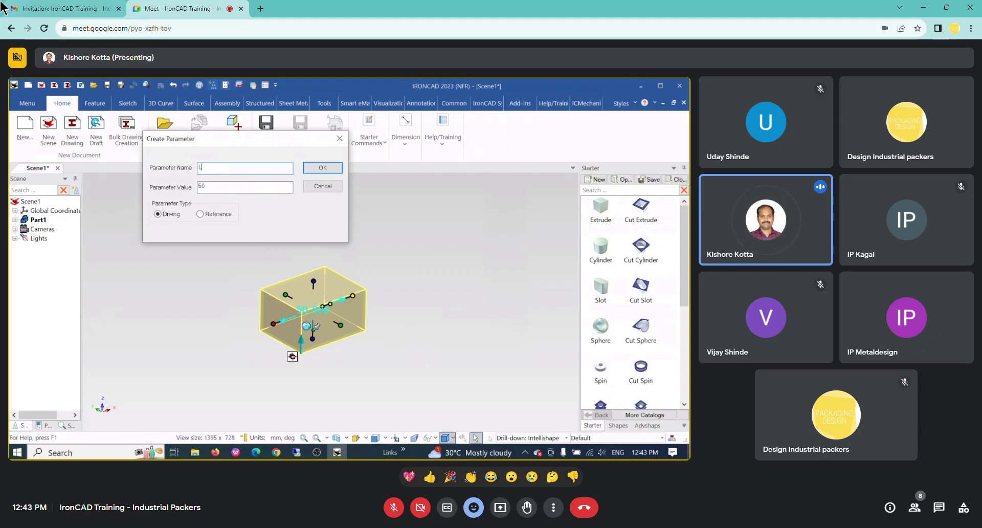
pyautogui.click(322, 168)
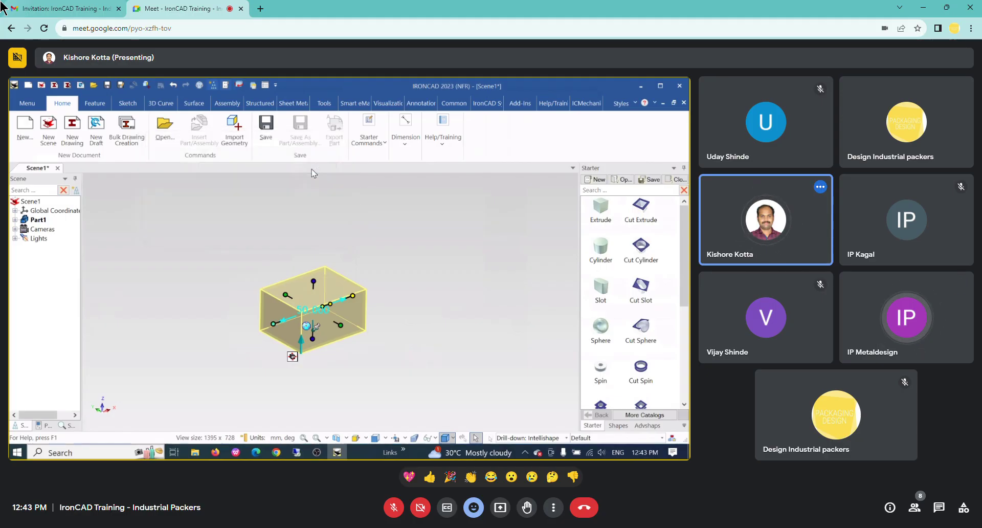
pyautogui.click(338, 321)
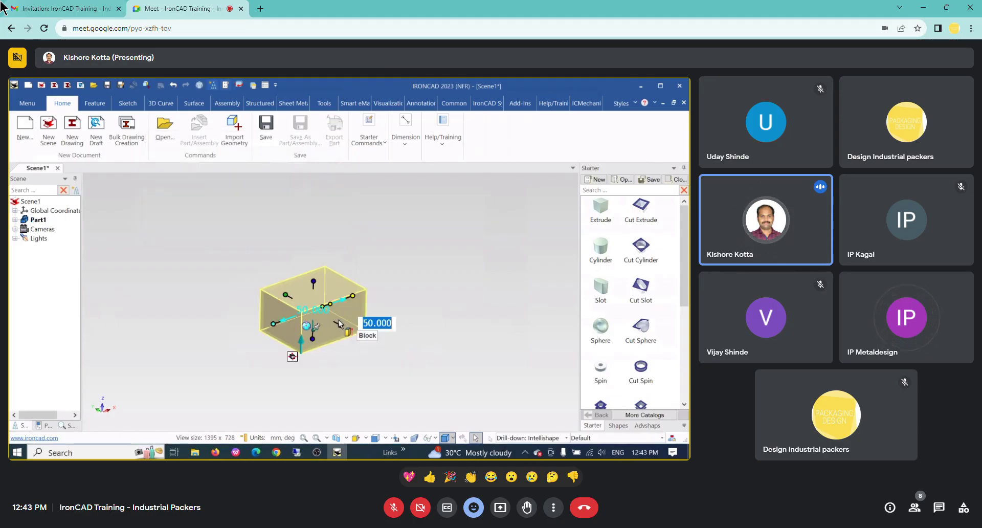
# - Create the driving parameter W1 for the block's width and leave the shape's handle editing
pyautogui.rightClick(287, 293)
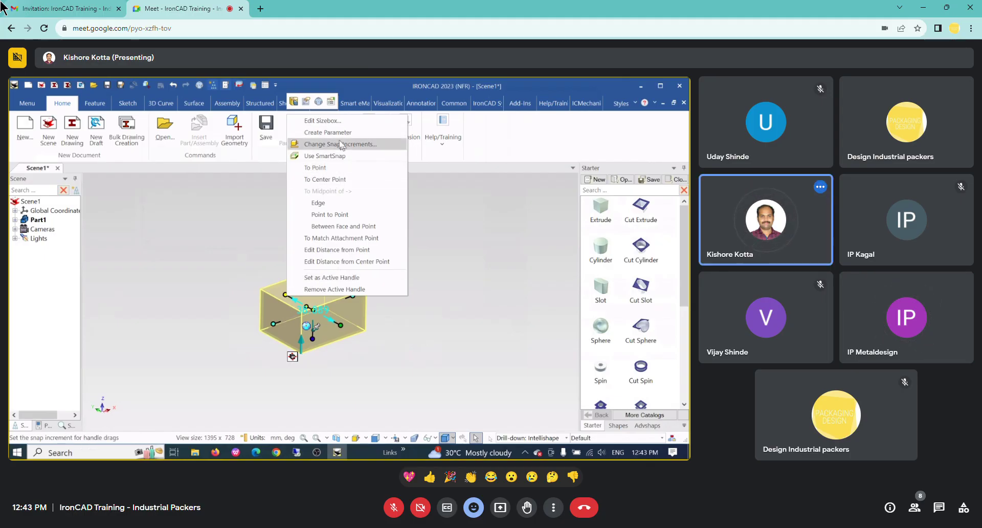
pyautogui.click(305, 379)
pyautogui.click(298, 311)
pyautogui.click(299, 311)
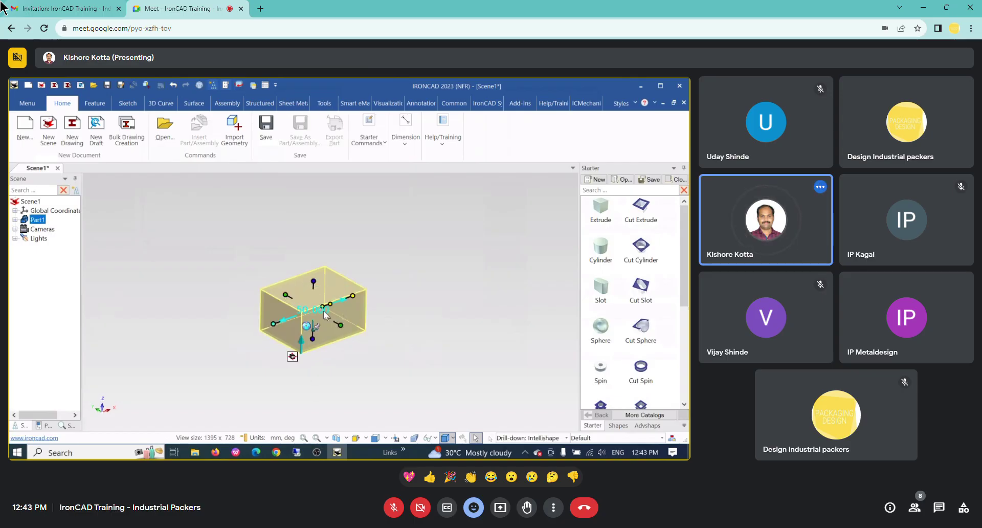
pyautogui.rightClick(286, 296)
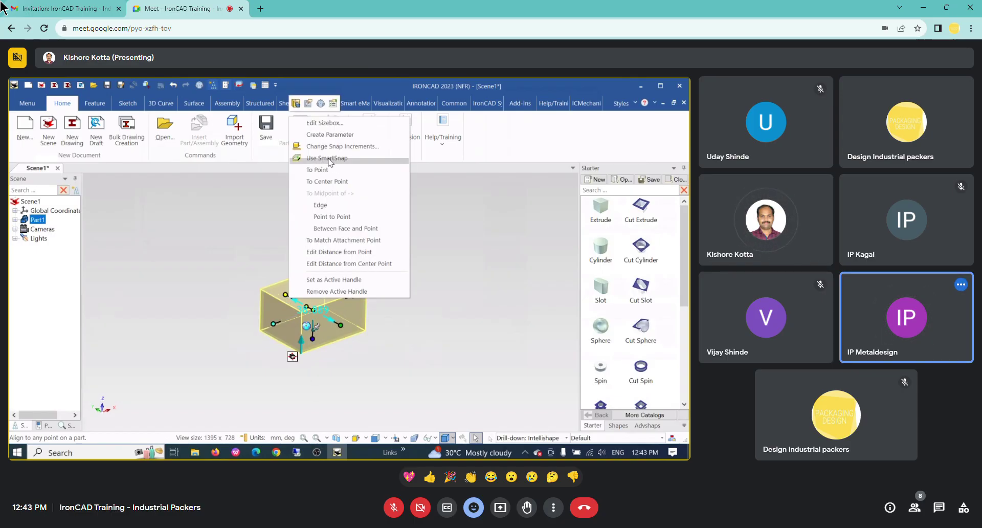
pyautogui.click(330, 134)
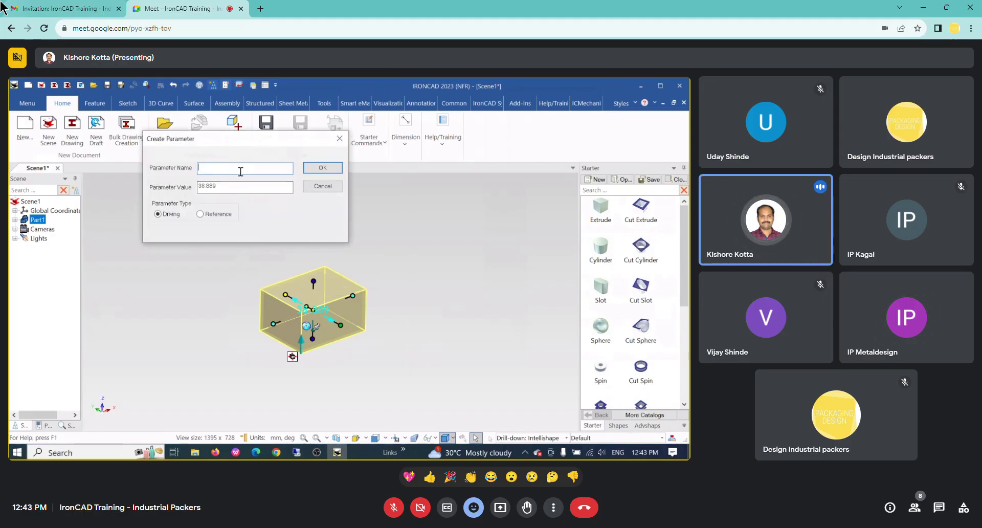
pyautogui.write('W1')
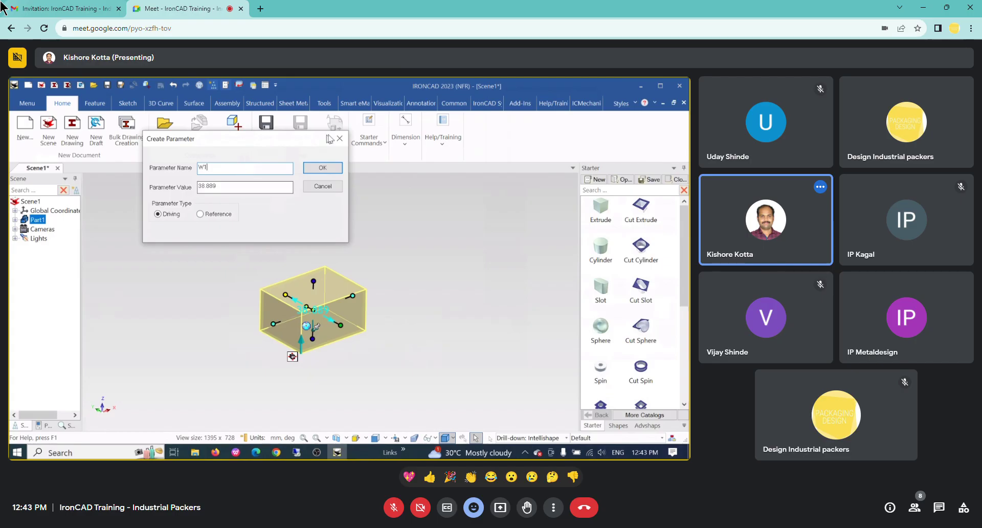
pyautogui.click(328, 170)
pyautogui.click(430, 291)
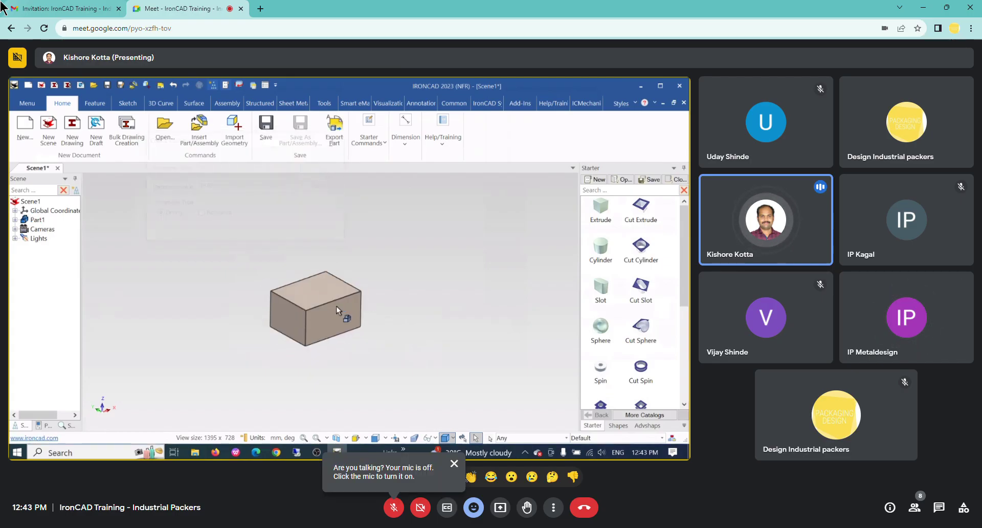
# - Select the block part in the scene
pyautogui.scroll(2, 317, 288)
pyautogui.click(346, 323)
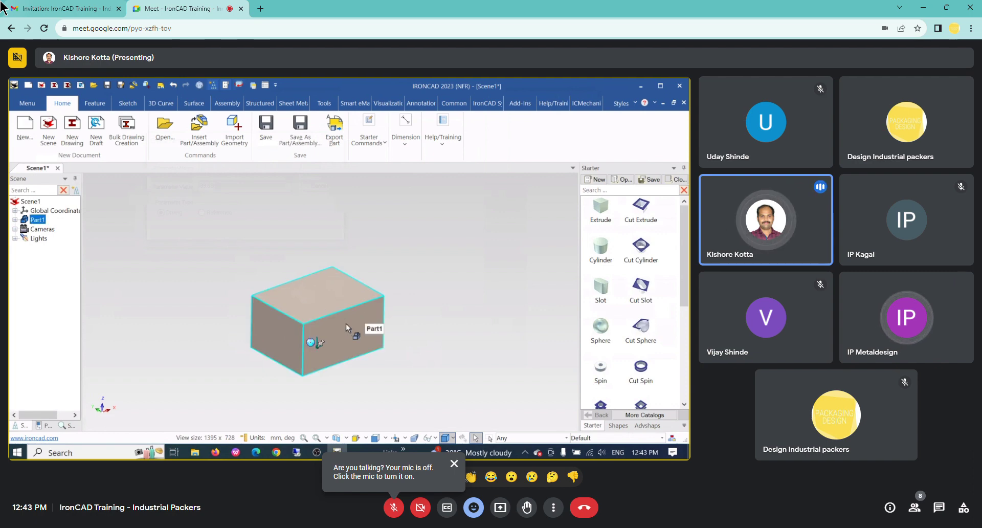
pyautogui.scroll(1, 346, 323)
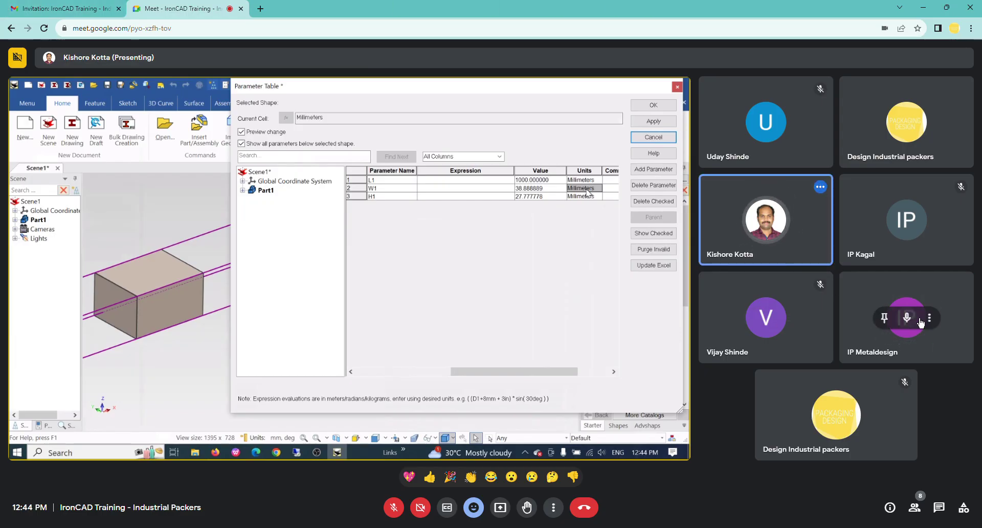
# - In the Google Meet call, mute the IP Metaldesign participant for everyone, two separate times
pyautogui.click(906, 317)
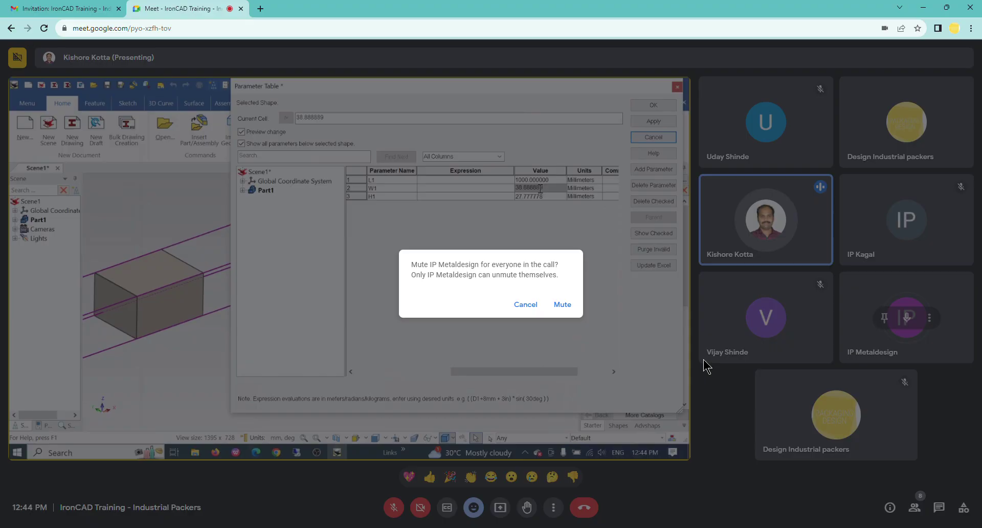
pyautogui.click(565, 304)
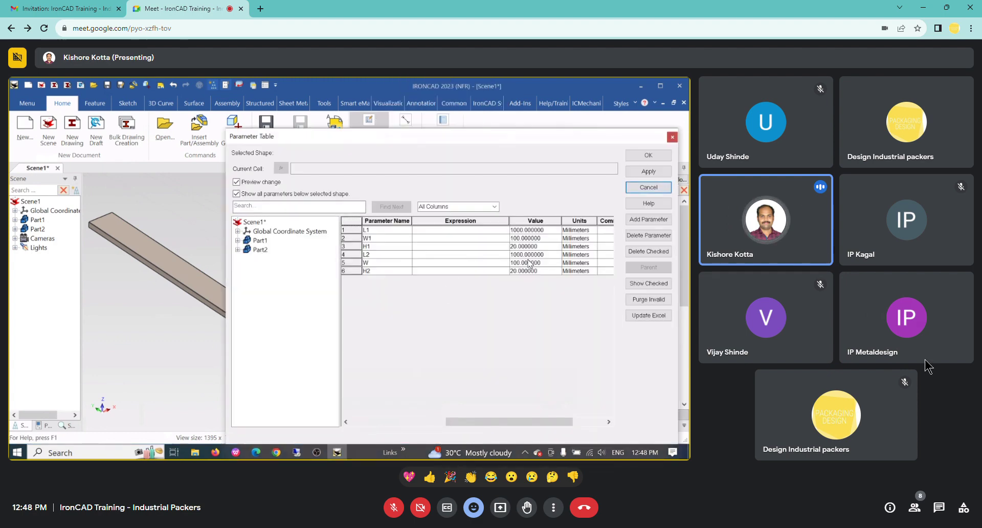
pyautogui.moveTo(921, 331)
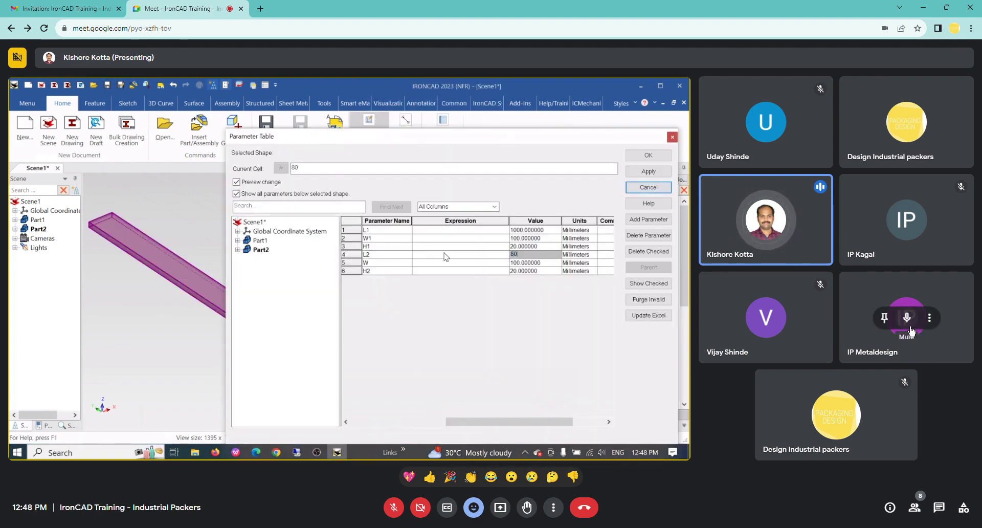
pyautogui.click(910, 326)
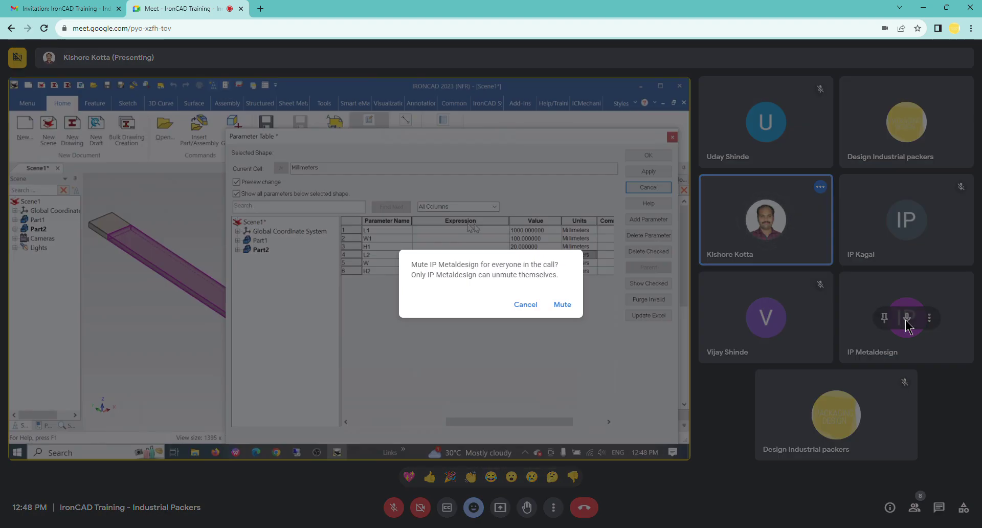
pyautogui.click(574, 316)
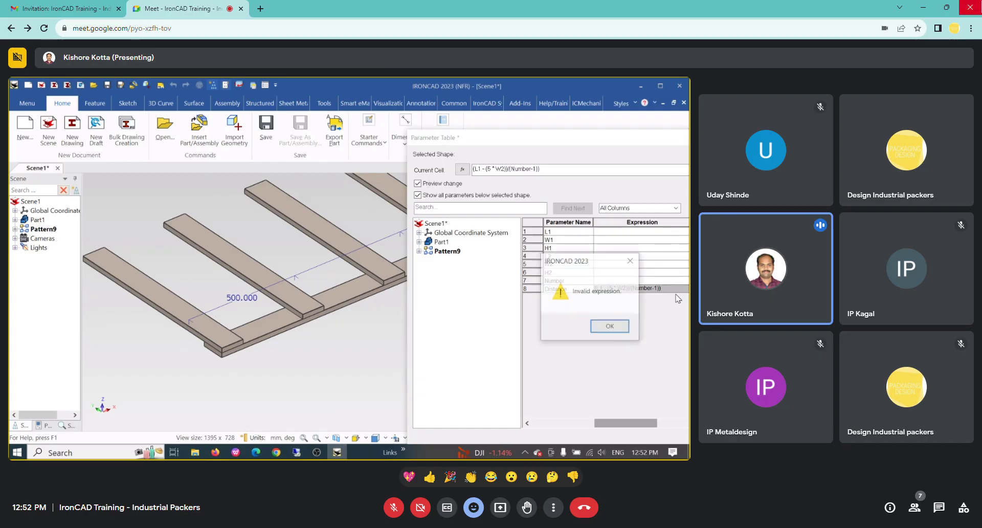
# - Correct the pattern's Distance expression to ((L1 - (5 * W2)) / (Number - 1)) + W2 and apply it to the pallet
pyautogui.click(610, 325)
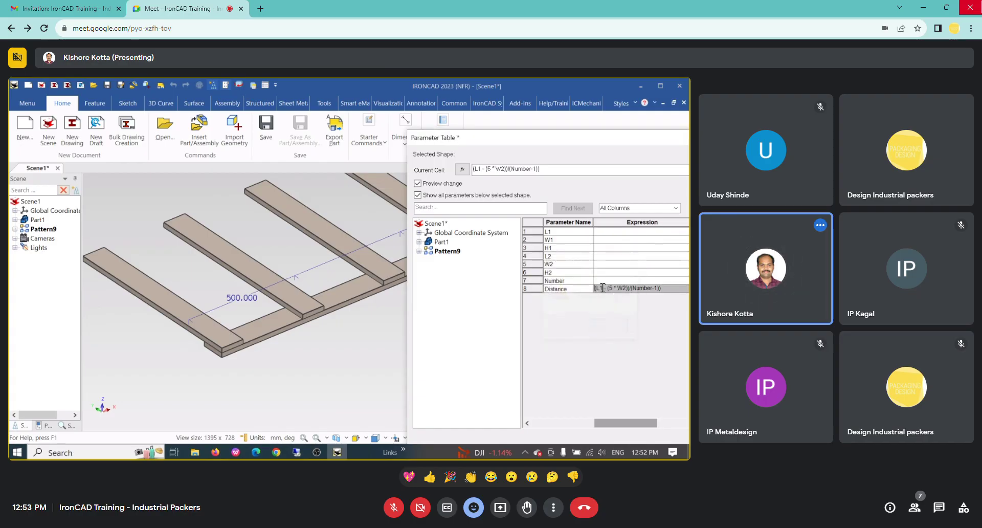
pyautogui.write('(')
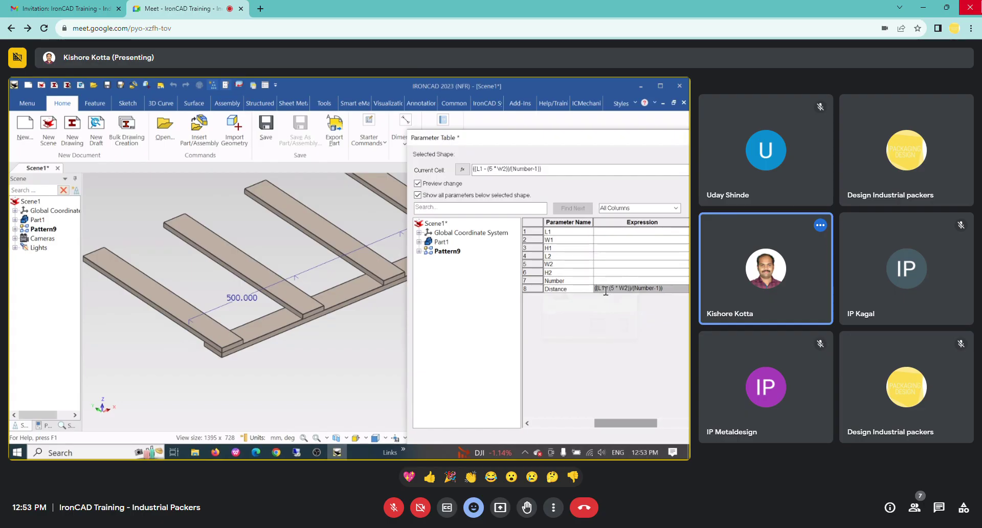
pyautogui.write('+')
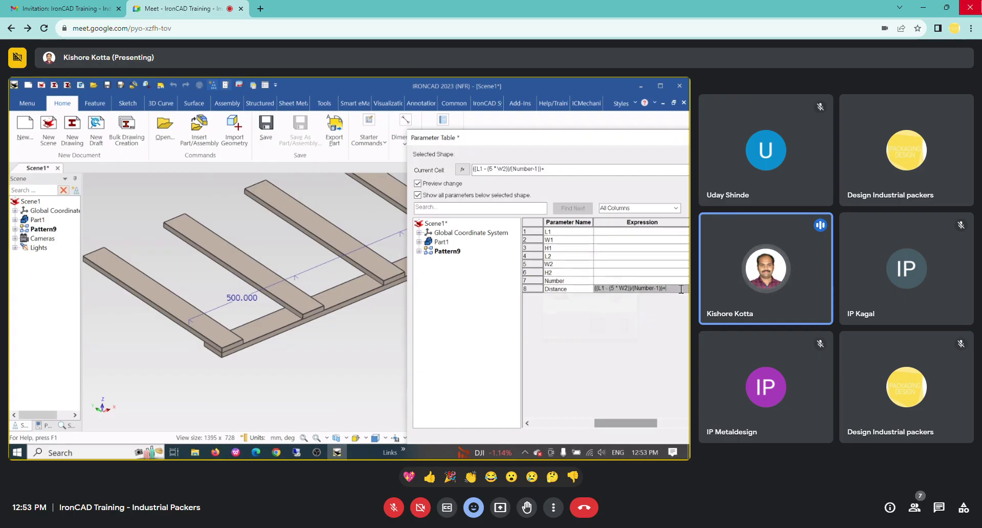
pyautogui.write(' W2')
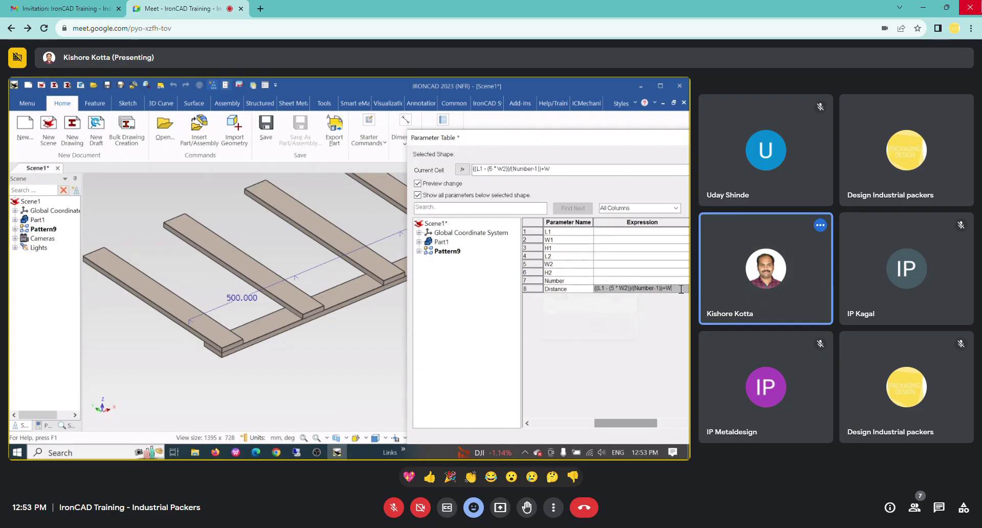
pyautogui.press('Tab')
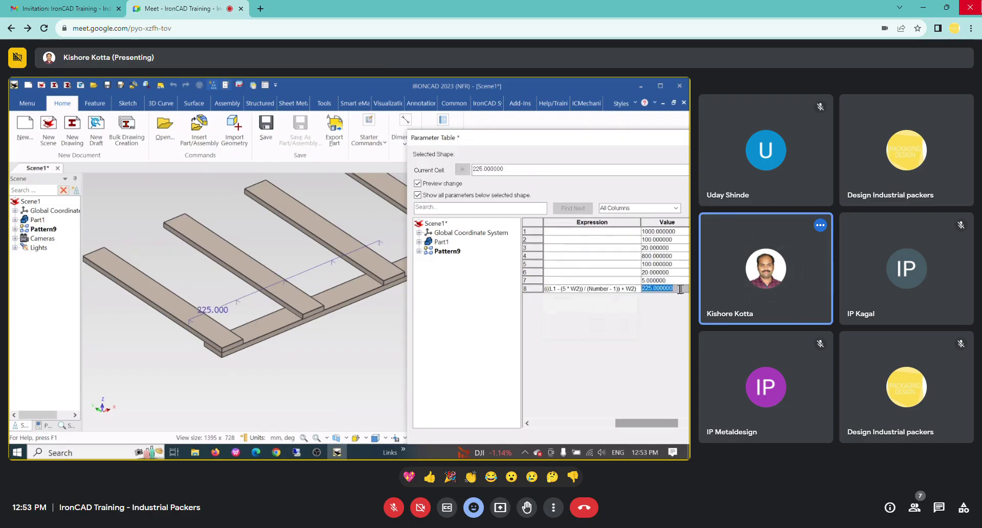
pyautogui.moveTo(460, 138); pyautogui.dragTo(512, 270)
pyautogui.click(645, 203)
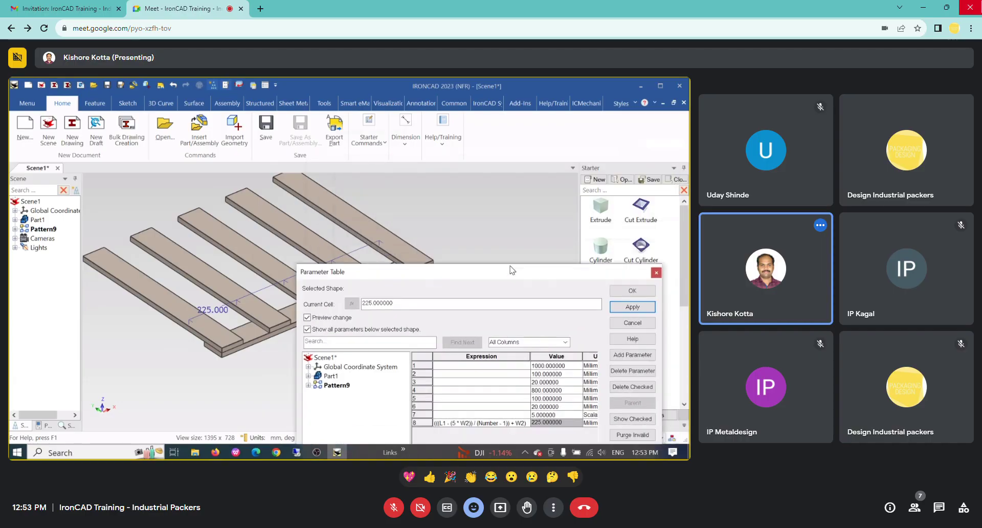
# - Set parameter L1 to 1500 mm, apply it and close the parameter table
pyautogui.click(572, 365)
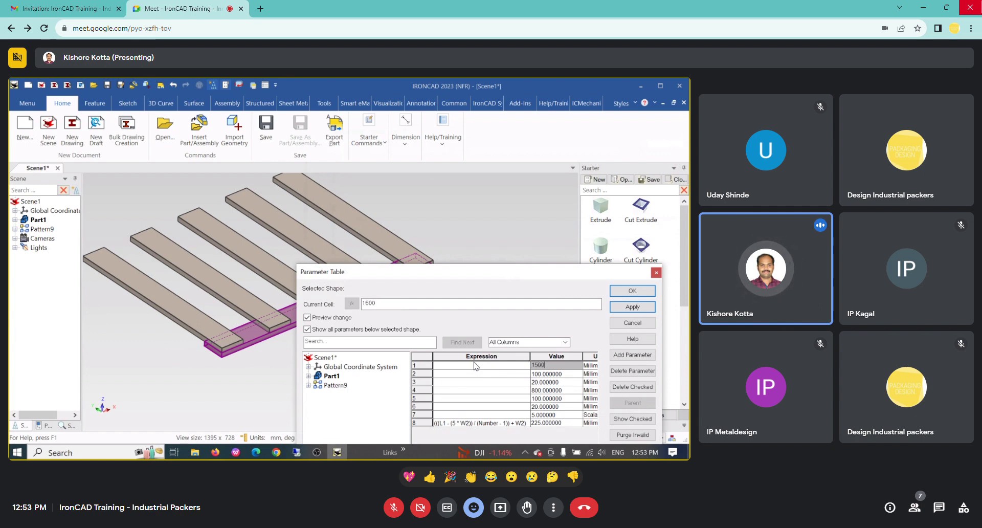
pyautogui.write('1500')
pyautogui.click(633, 308)
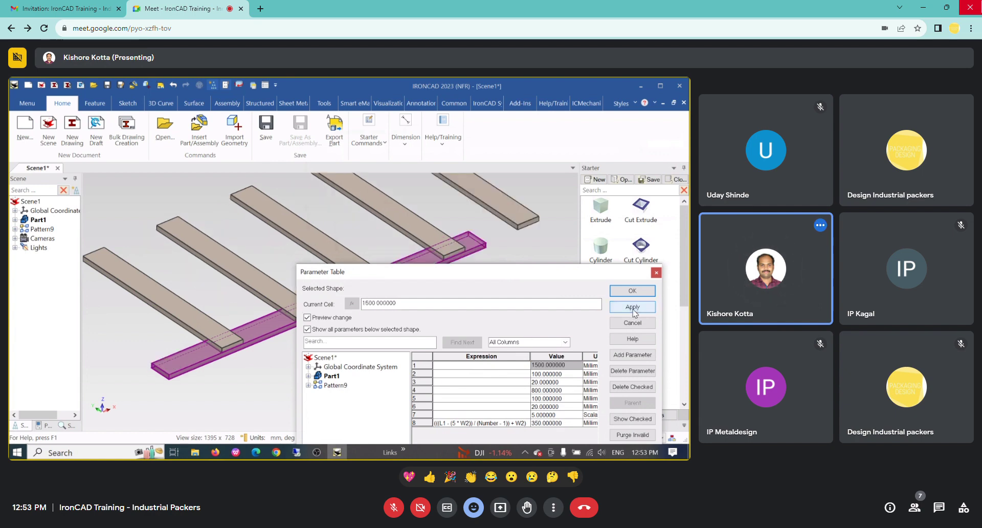
pyautogui.click(632, 291)
pyautogui.scroll(-2, 358, 297)
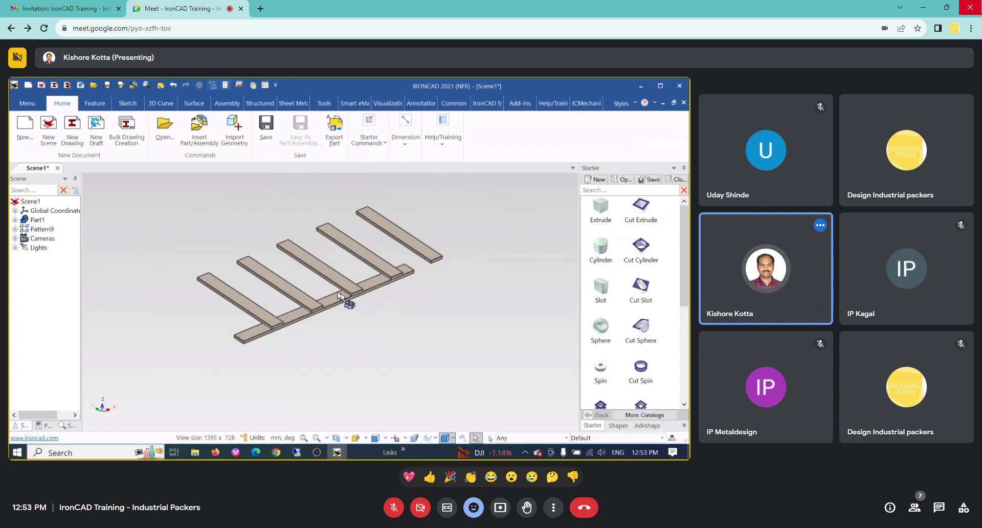
pyautogui.click(329, 306)
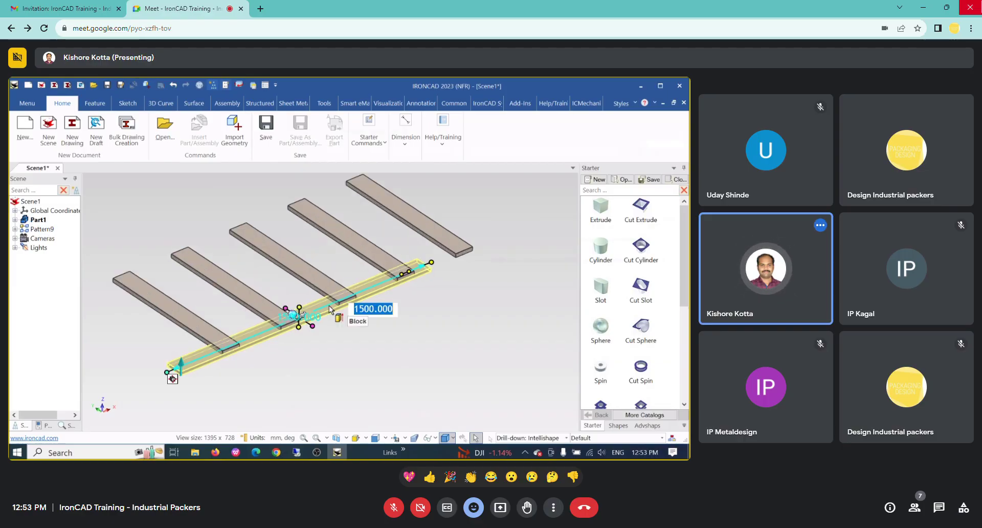
pyautogui.rightClick(335, 310)
pyautogui.click(367, 369)
# - In the IntelliShape properties of the base plank's block, set the sizebox length reference to Start and accept
pyautogui.scroll(3, 324, 333)
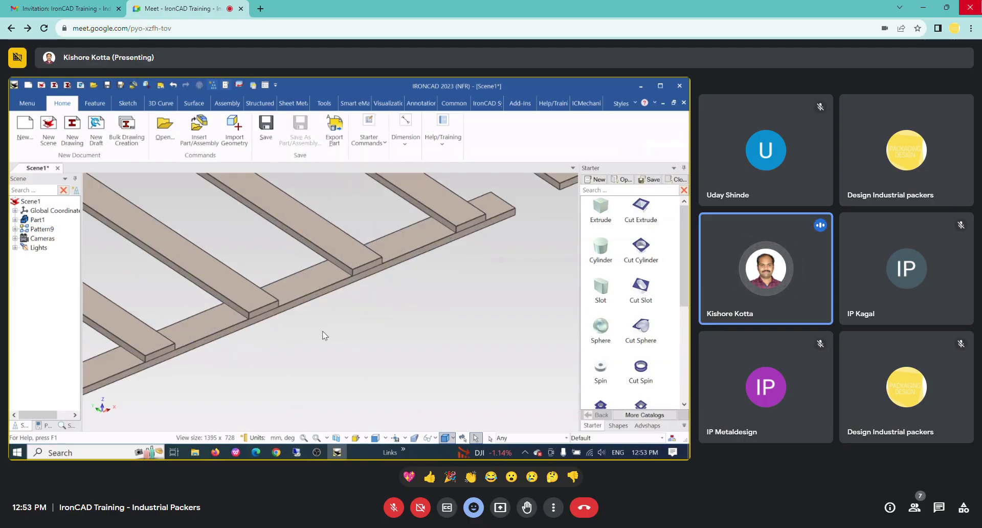
pyautogui.click(309, 268)
pyautogui.click(307, 294)
pyautogui.rightClick(309, 294)
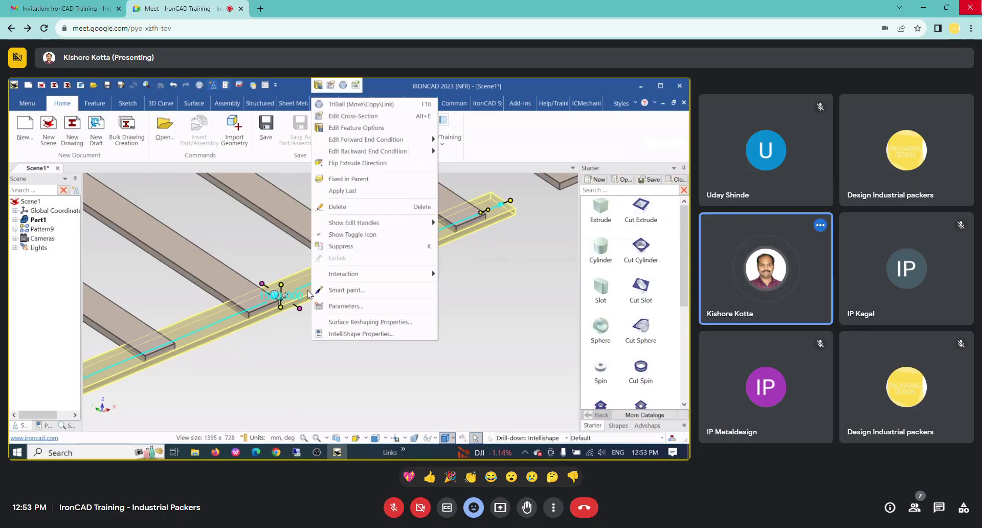
pyautogui.click(383, 340)
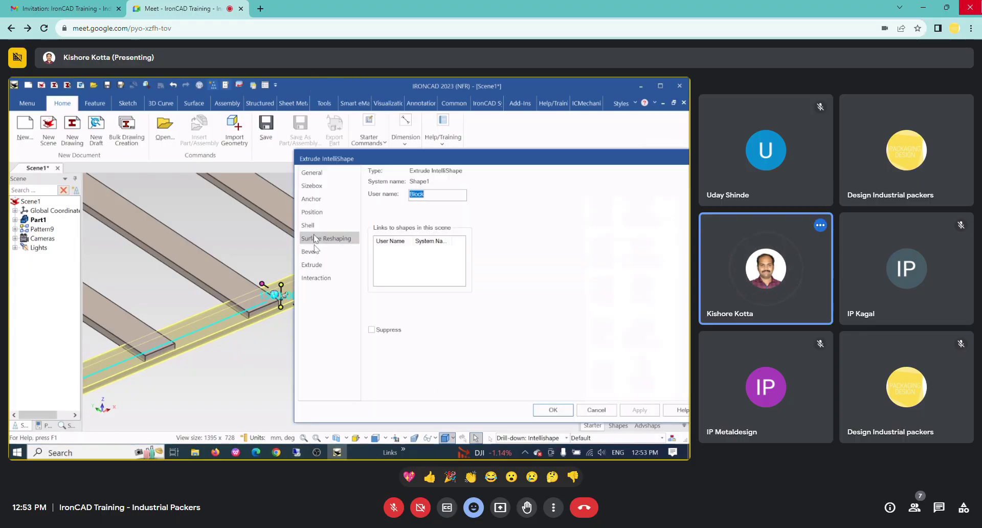
pyautogui.click(312, 185)
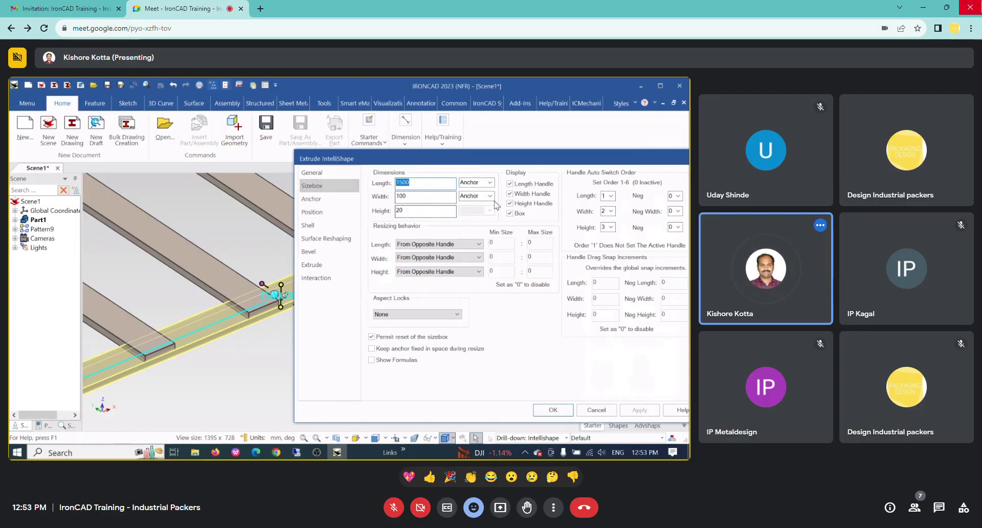
pyautogui.click(483, 182)
pyautogui.click(468, 196)
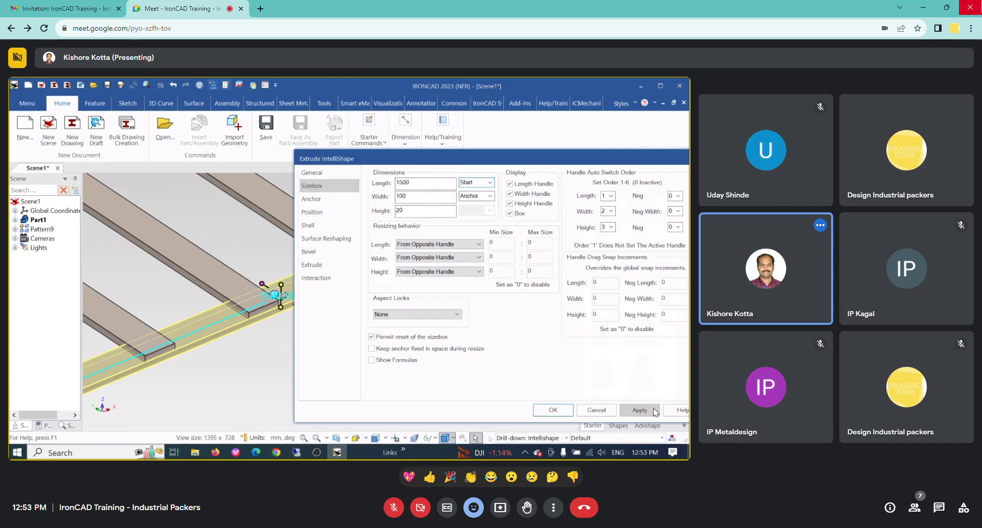
pyautogui.click(553, 409)
pyautogui.click(364, 314)
# - Activate the TriBall on the base plank and relocate only the TriBall to the plank's near end corner
pyautogui.scroll(-3, 364, 313)
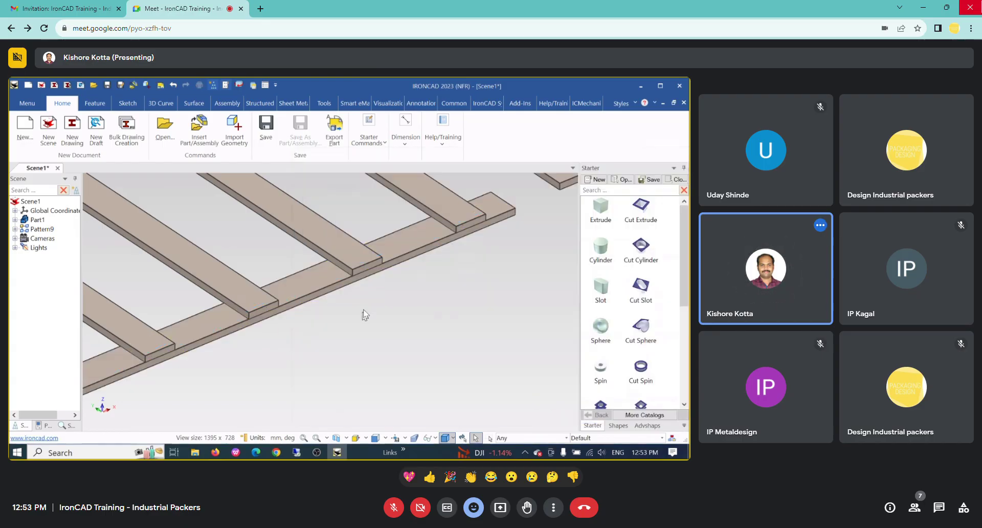
pyautogui.scroll(2, 307, 301)
pyautogui.click(332, 285)
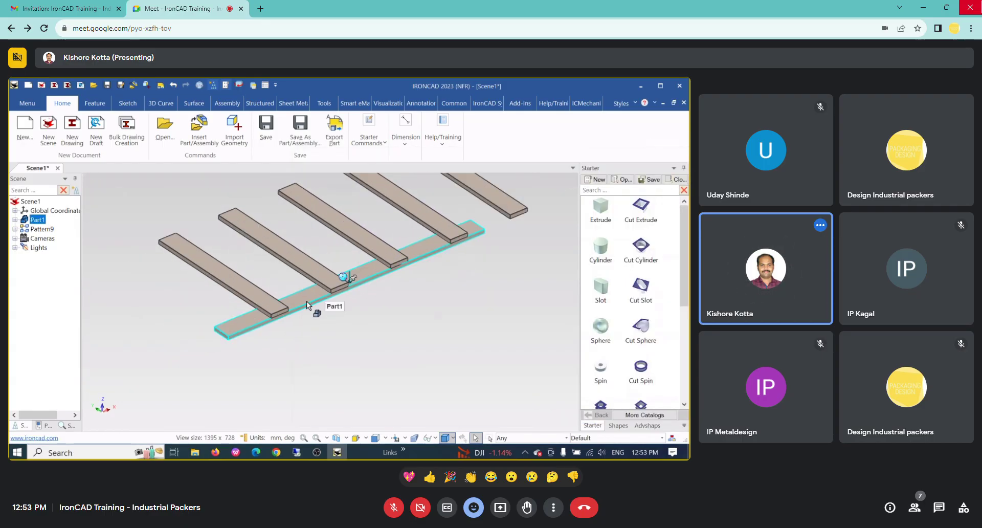
pyautogui.press('F10')
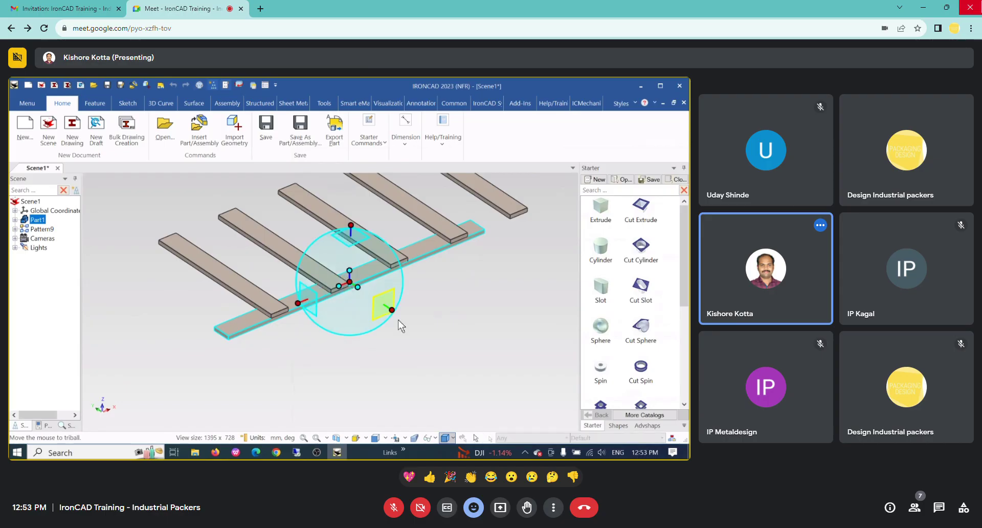
pyautogui.rightClick(351, 282)
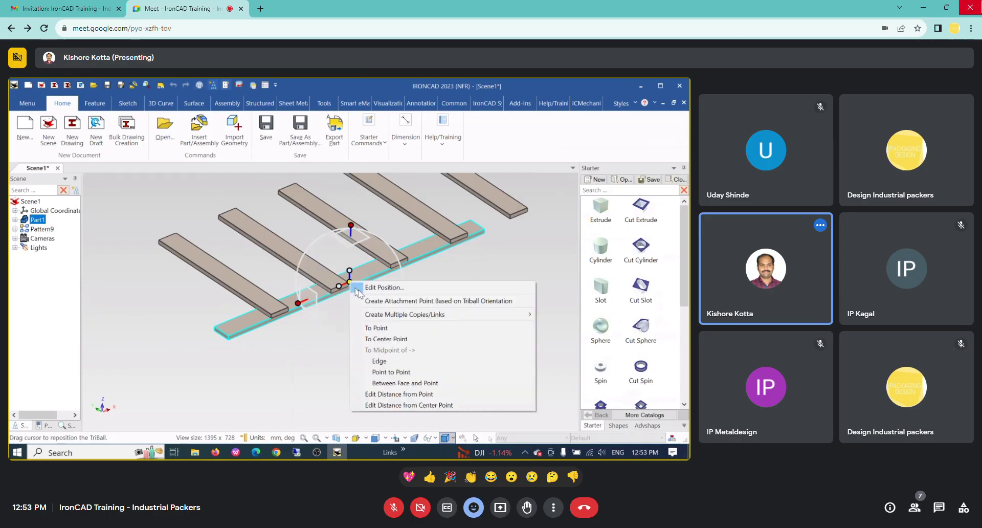
pyautogui.click(376, 327)
pyautogui.click(228, 336)
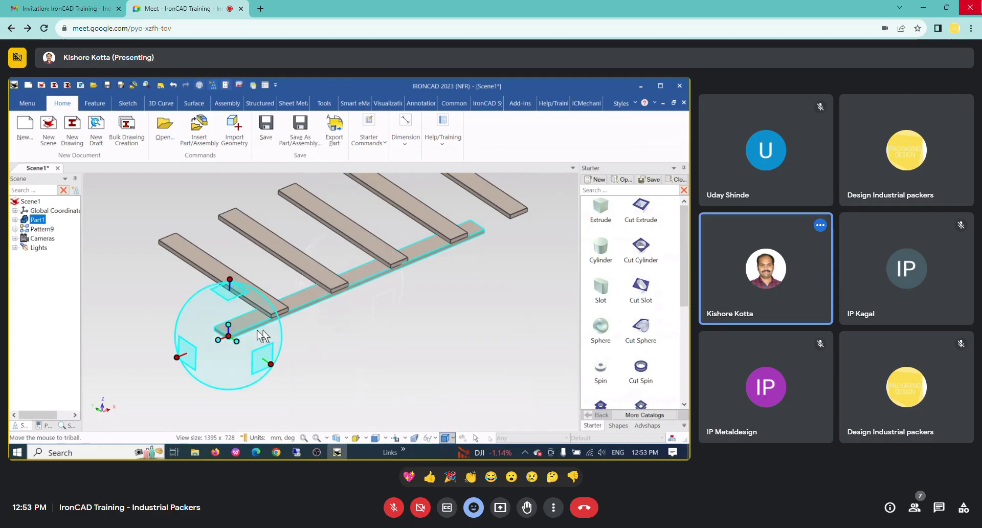
# - Move the base plank by its TriBall centre to the lower end corner of the first cross plank
pyautogui.rightClick(232, 339)
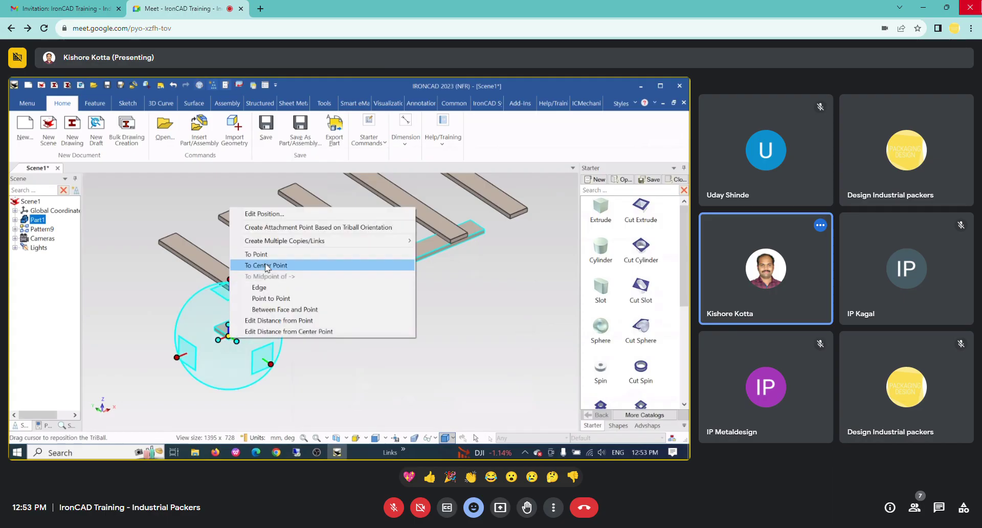
pyautogui.click(267, 263)
pyautogui.click(275, 323)
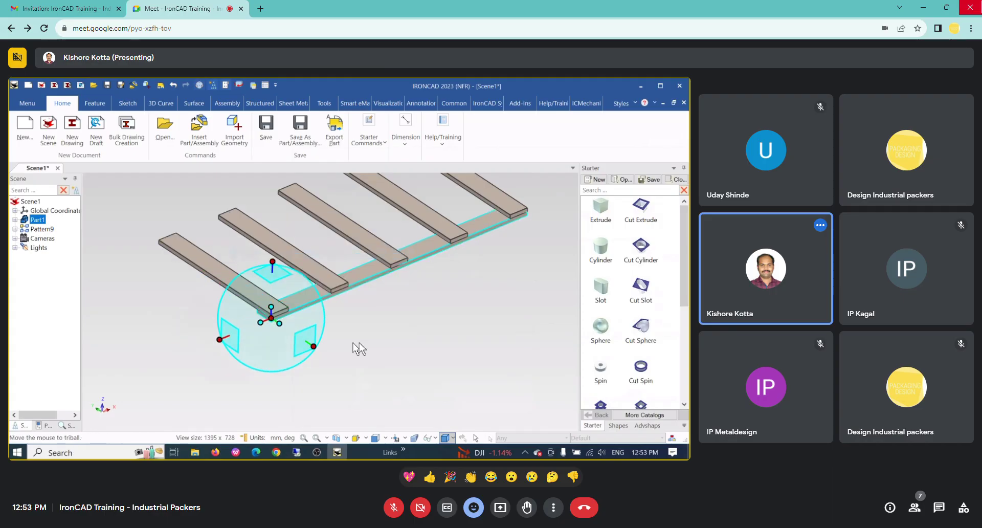
pyautogui.scroll(-2, 370, 343)
pyautogui.click(493, 262)
pyautogui.scroll(-2, 493, 263)
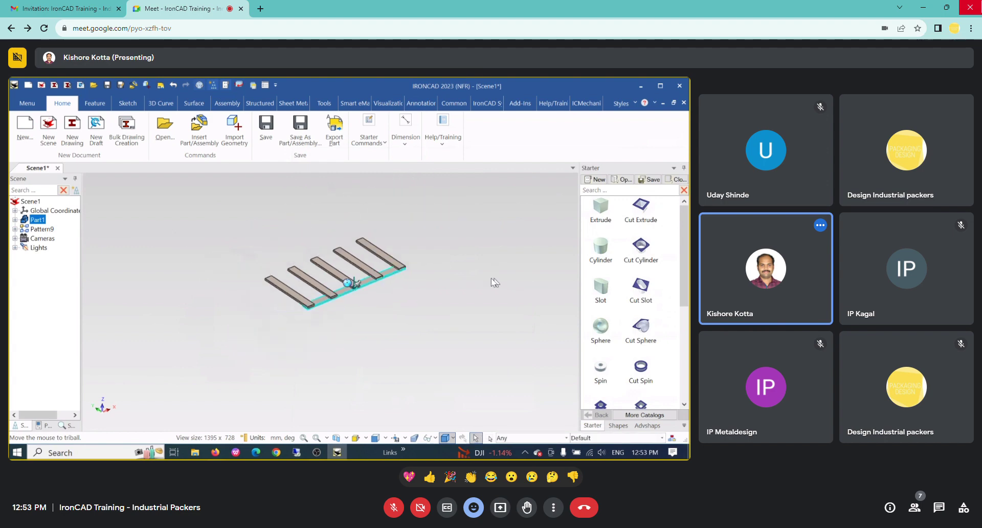
# - Set scene parameter L1 to 1200 mm, apply it and close the parameter table
pyautogui.scroll(2, 447, 276)
pyautogui.rightClick(431, 238)
pyautogui.click(455, 304)
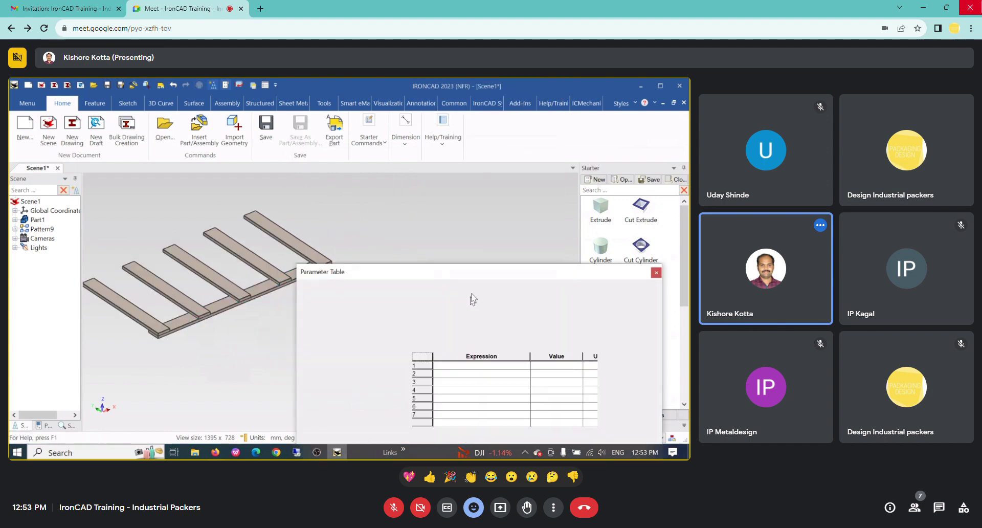
pyautogui.click(554, 365)
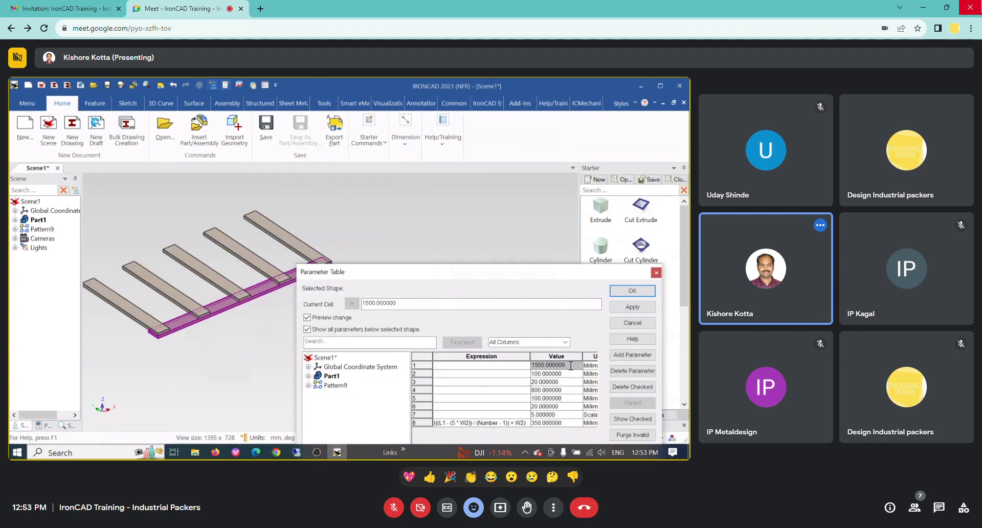
pyautogui.write('1200')
pyautogui.press('Tab')
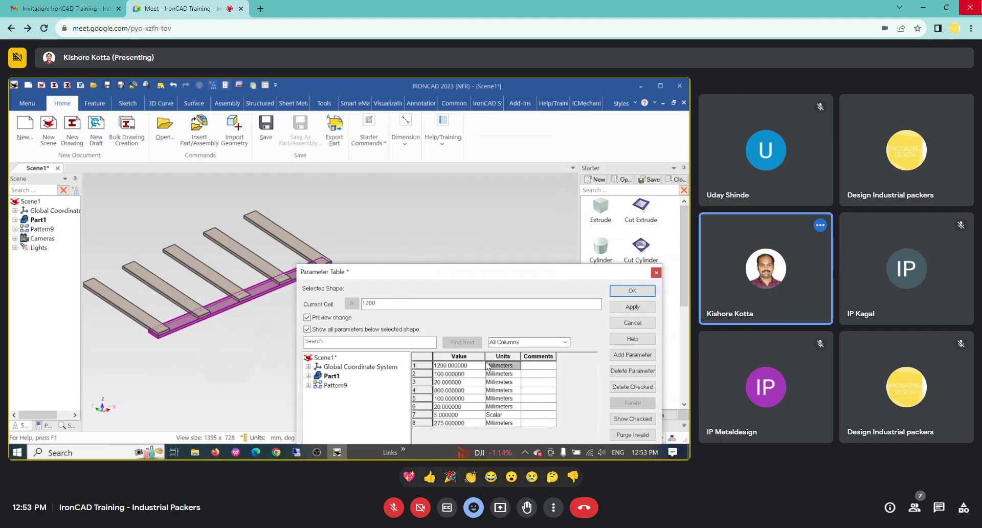
pyautogui.click(628, 307)
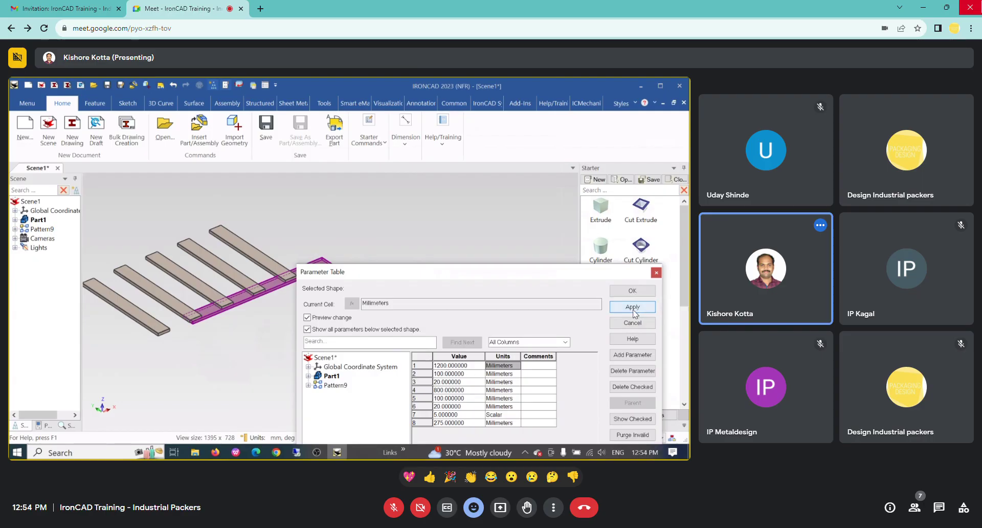
pyautogui.click(629, 290)
# - Review the sizebox settings in the IntelliShape properties of the base plank's block
pyautogui.click(307, 274)
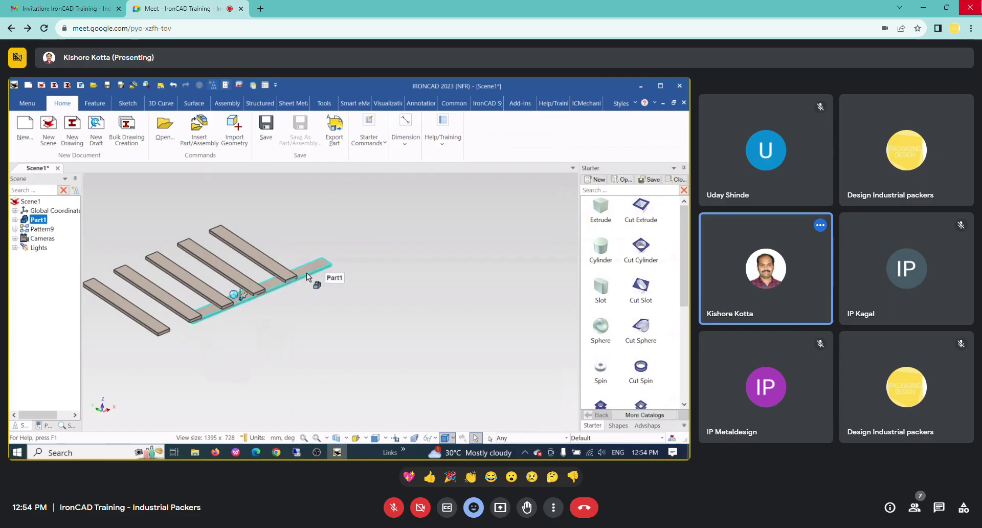
pyautogui.click(307, 274)
pyautogui.scroll(5, 333, 291)
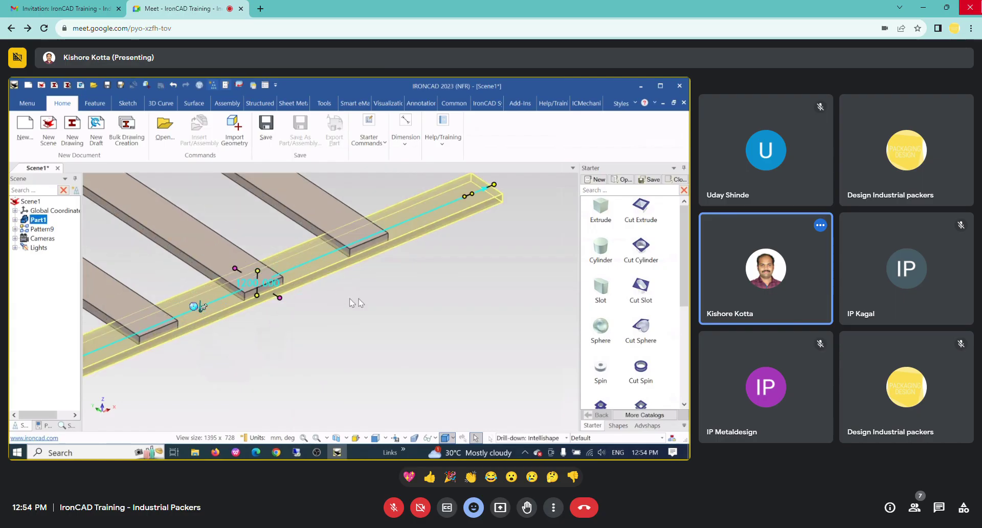
pyautogui.scroll(-2, 349, 298)
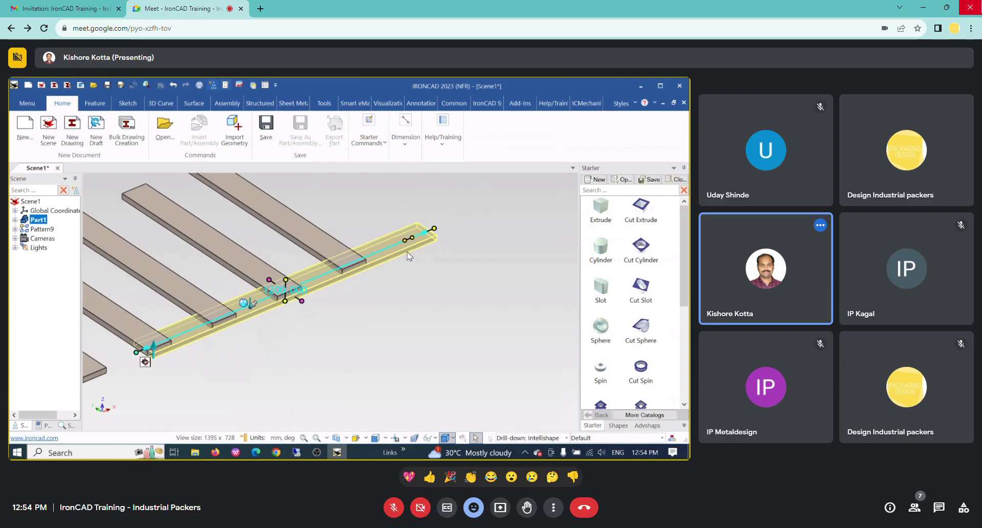
pyautogui.rightClick(410, 340)
pyautogui.click(486, 296)
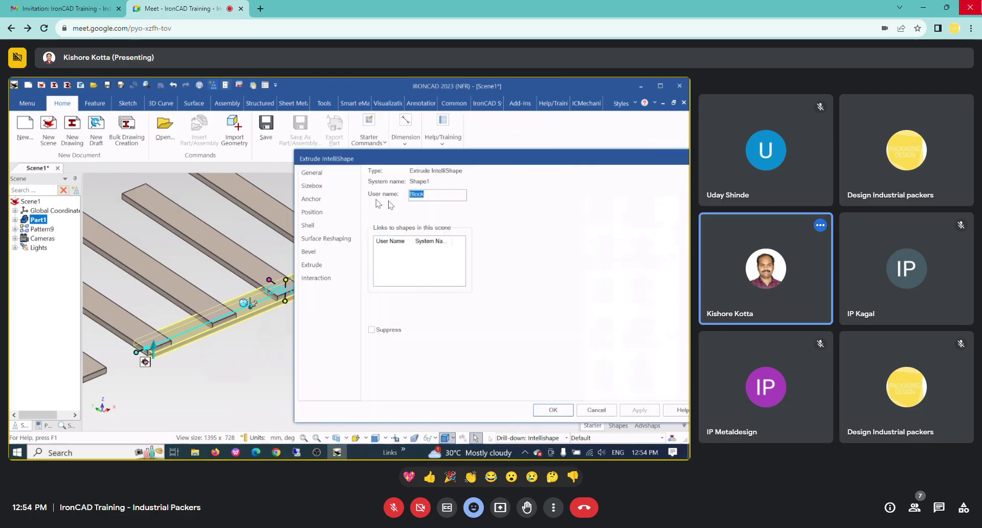
pyautogui.click(343, 186)
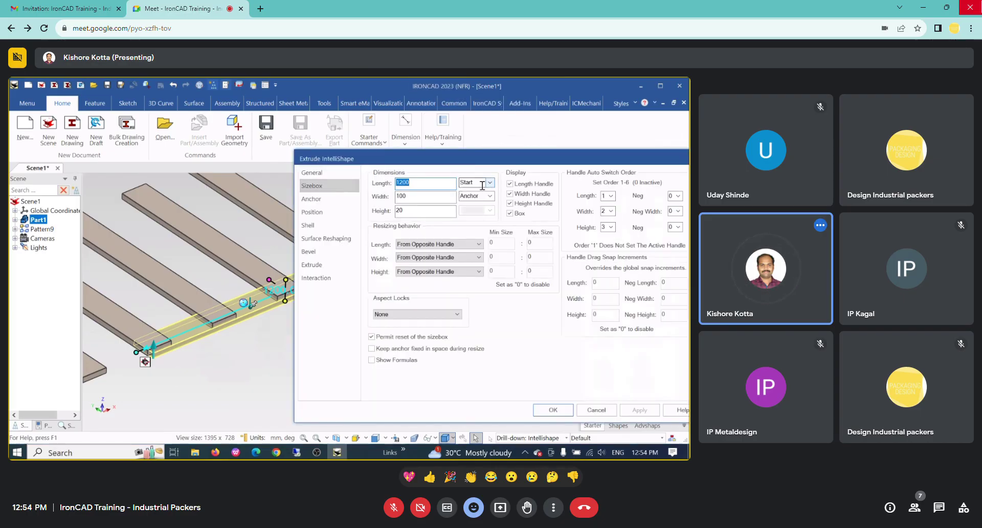
pyautogui.moveTo(622, 159); pyautogui.dragTo(590, 150)
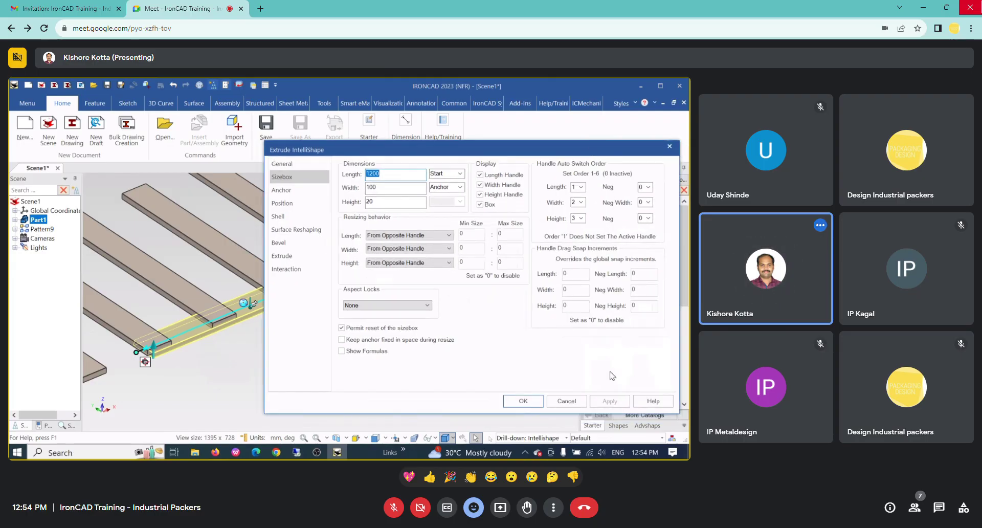
pyautogui.click(523, 400)
pyautogui.click(389, 310)
# - Activate the base plank's TriBall again and relocate it to the upper corner of the plank's near end
pyautogui.scroll(-3, 293, 306)
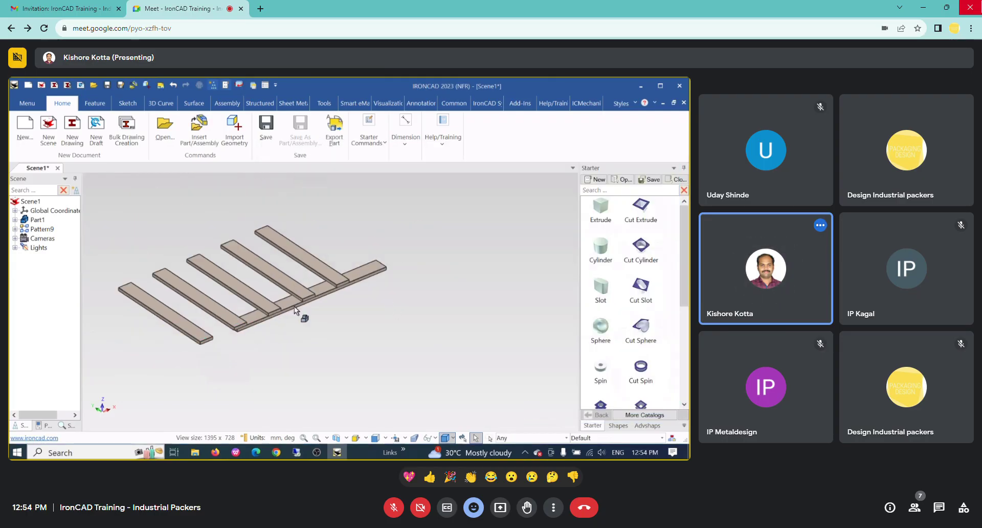
pyautogui.scroll(3, 294, 306)
pyautogui.click(305, 300)
pyautogui.press('F10')
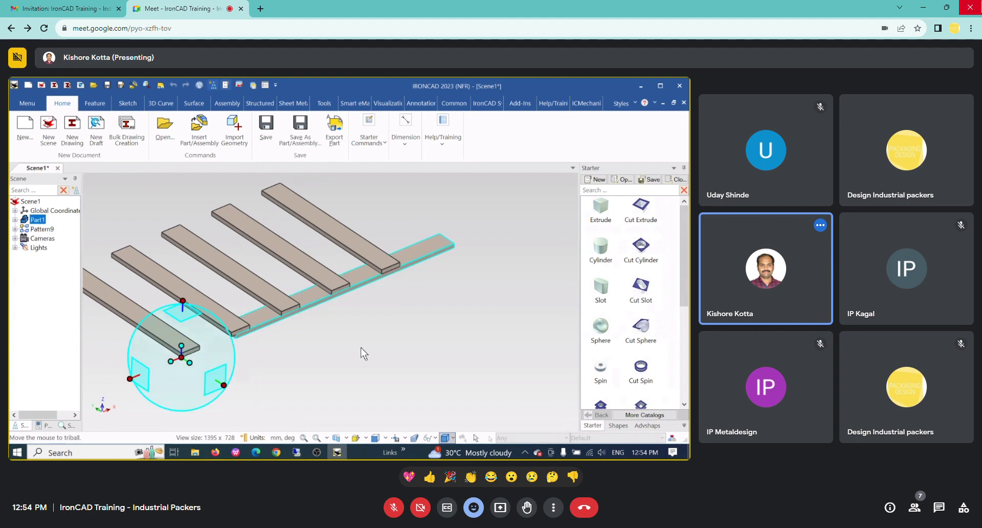
pyautogui.scroll(5, 186, 329)
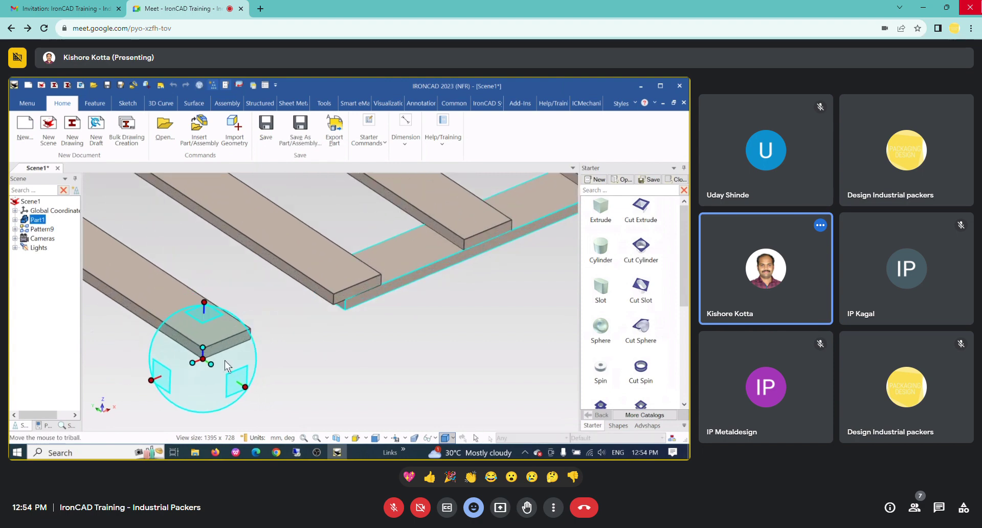
pyautogui.scroll(2, 226, 366)
pyautogui.rightClick(213, 347)
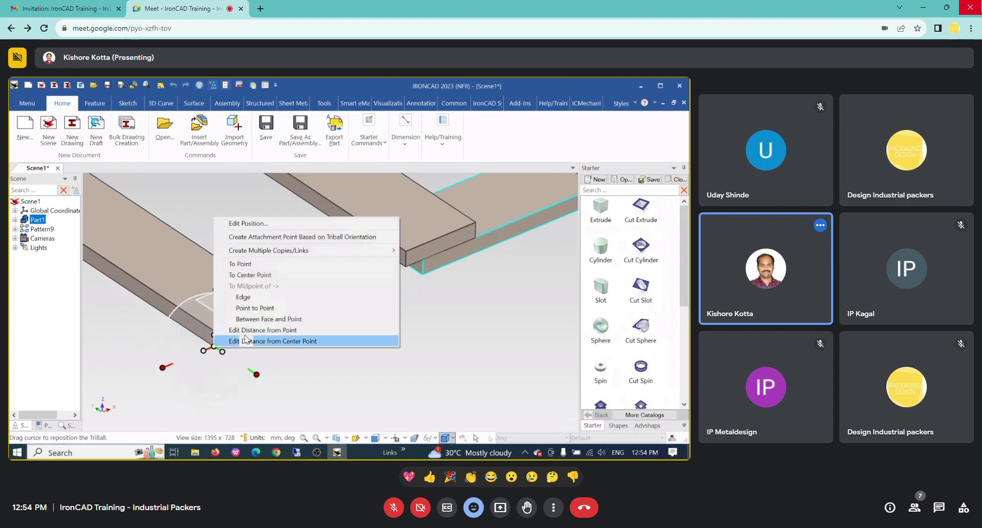
pyautogui.click(251, 264)
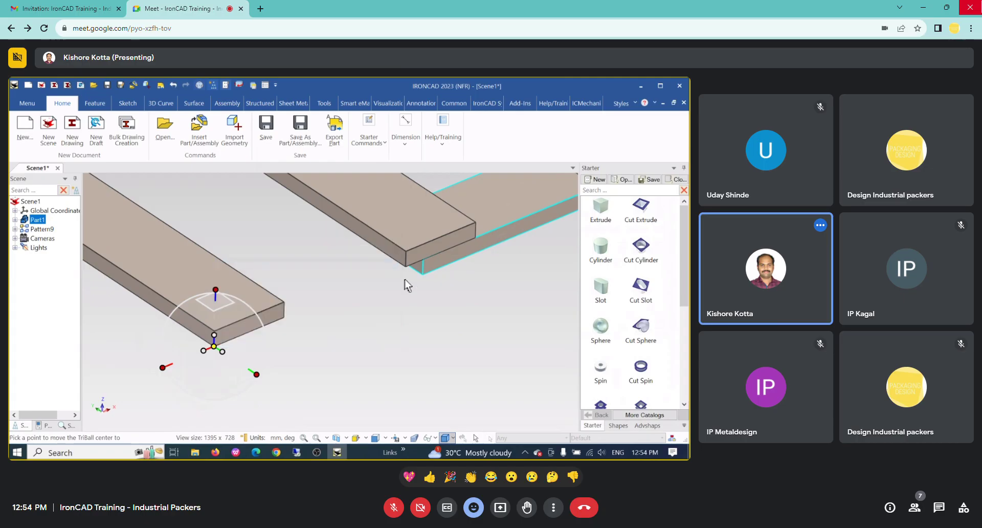
pyautogui.click(423, 259)
# - Move the base plank to the first cross plank's lower corner with the TriBall's To Point option, and deselect it
pyautogui.rightClick(424, 260)
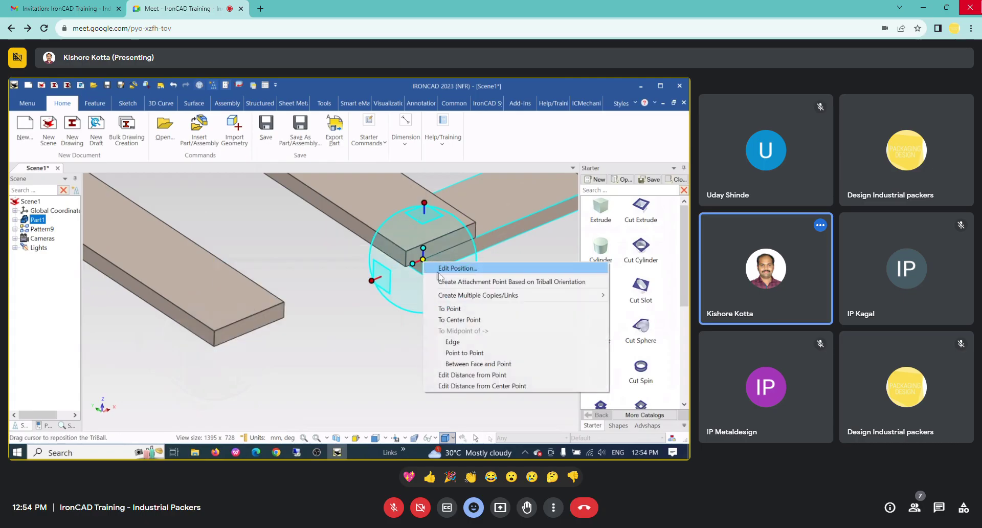
pyautogui.click(451, 308)
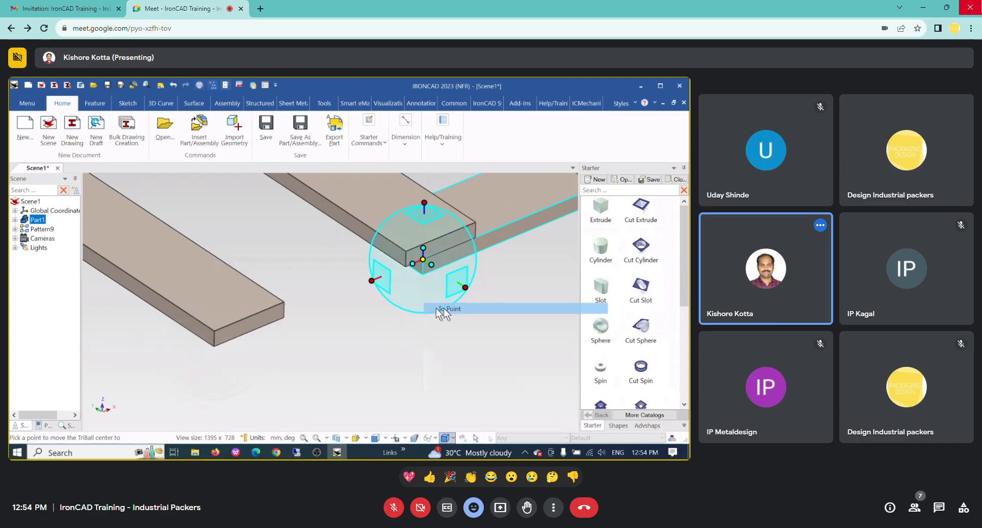
pyautogui.click(213, 347)
pyautogui.scroll(-5, 270, 351)
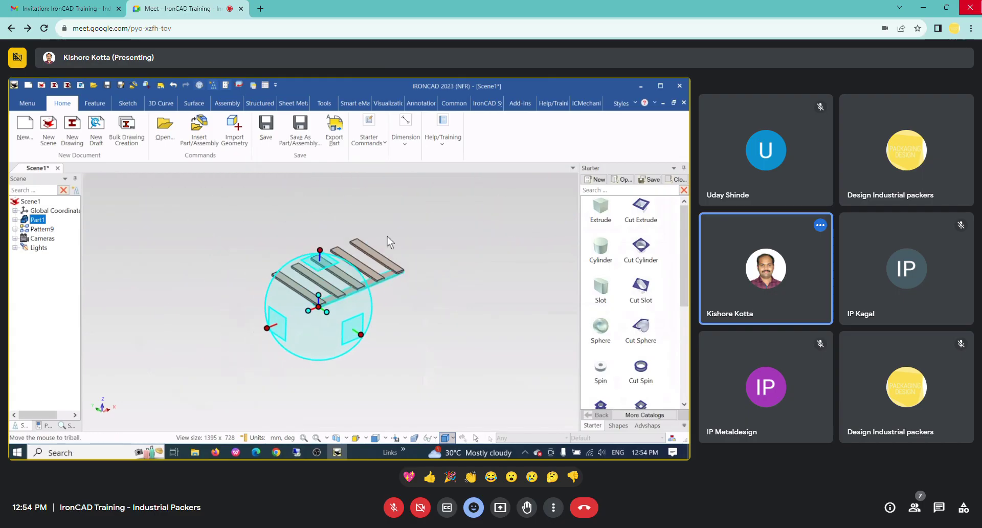
pyautogui.scroll(4, 390, 246)
pyautogui.click(443, 269)
pyautogui.scroll(-2, 443, 268)
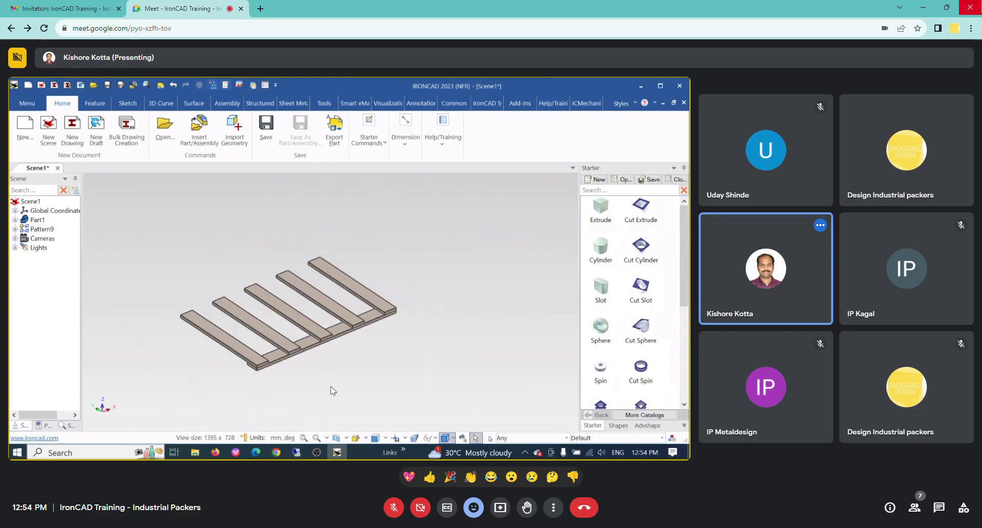
pyautogui.scroll(2, 333, 391)
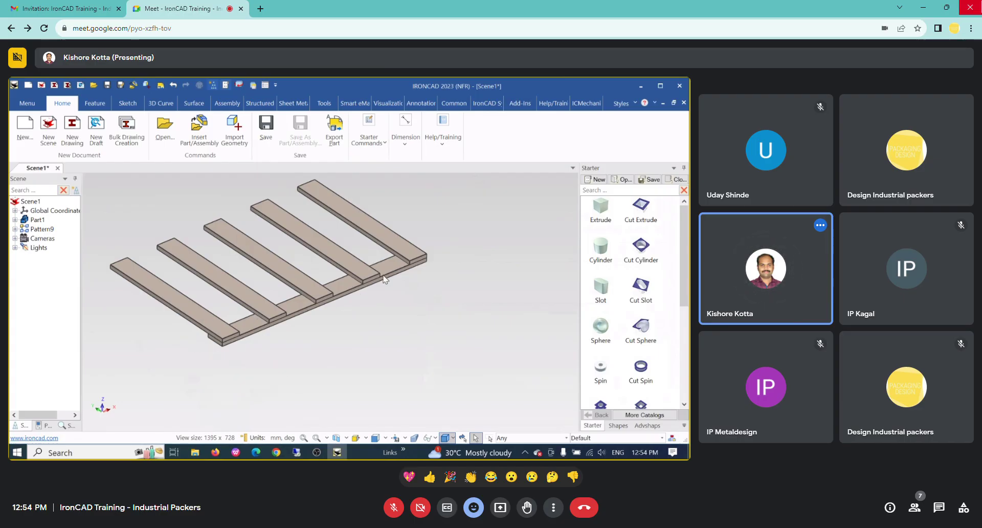
# - Set scene parameter L1 to 800 mm, apply it to the pallet and close the parameter table
pyautogui.rightClick(473, 233)
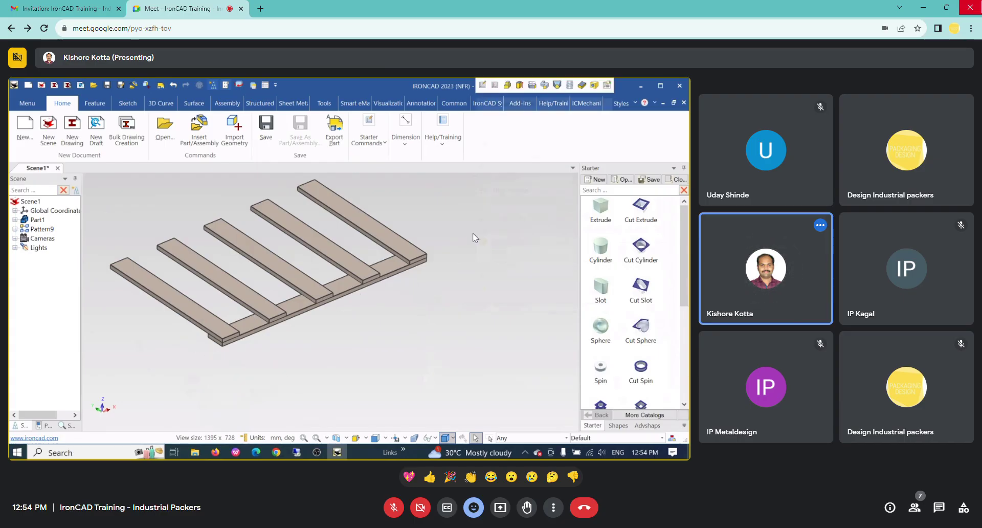
pyautogui.click(522, 308)
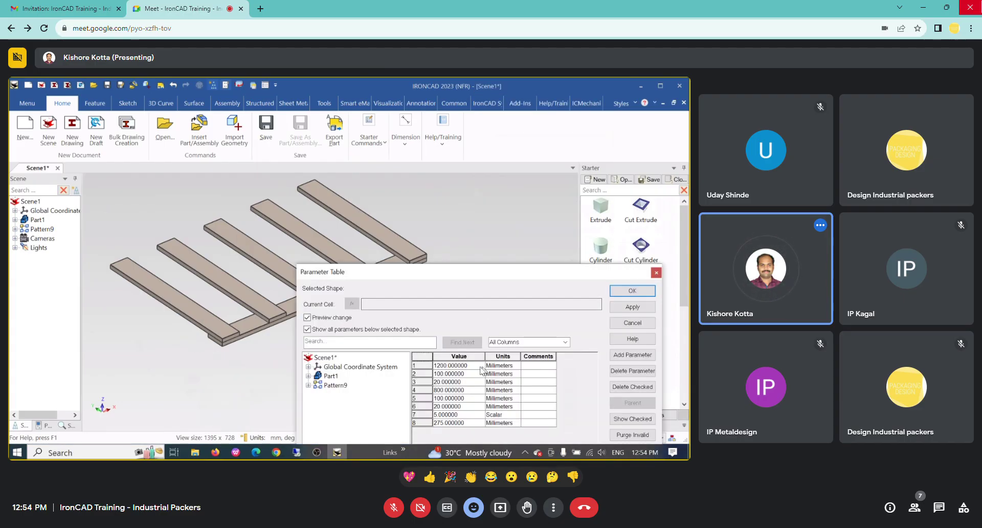
pyautogui.click(471, 364)
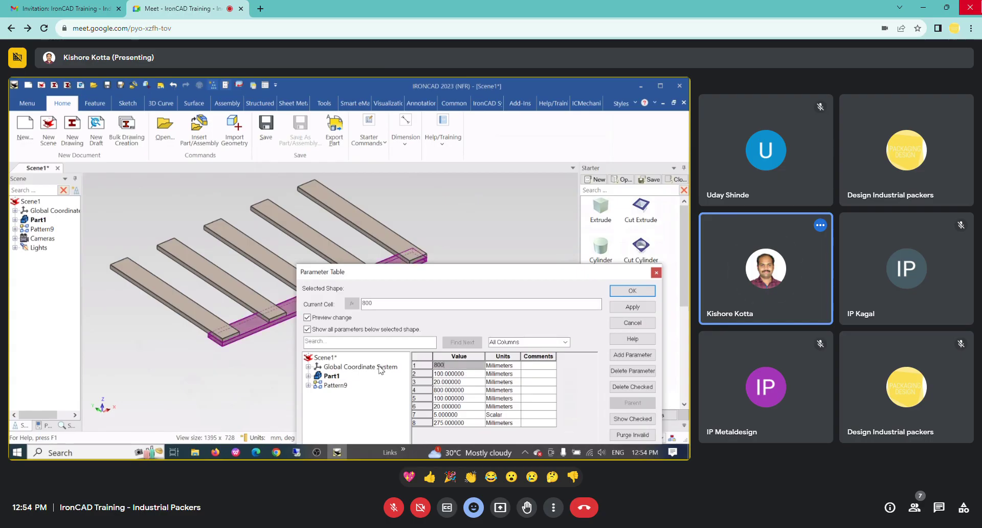
pyautogui.press('Tab')
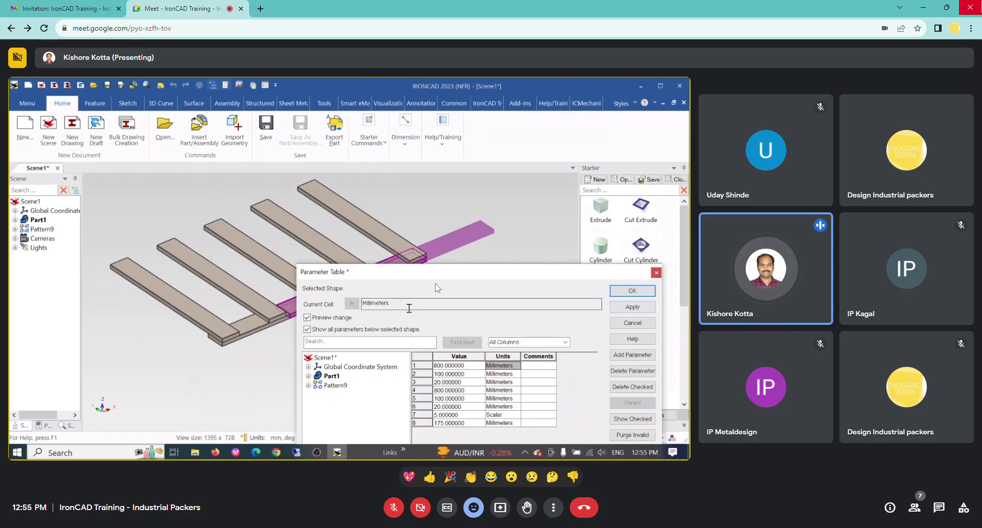
pyautogui.click(632, 312)
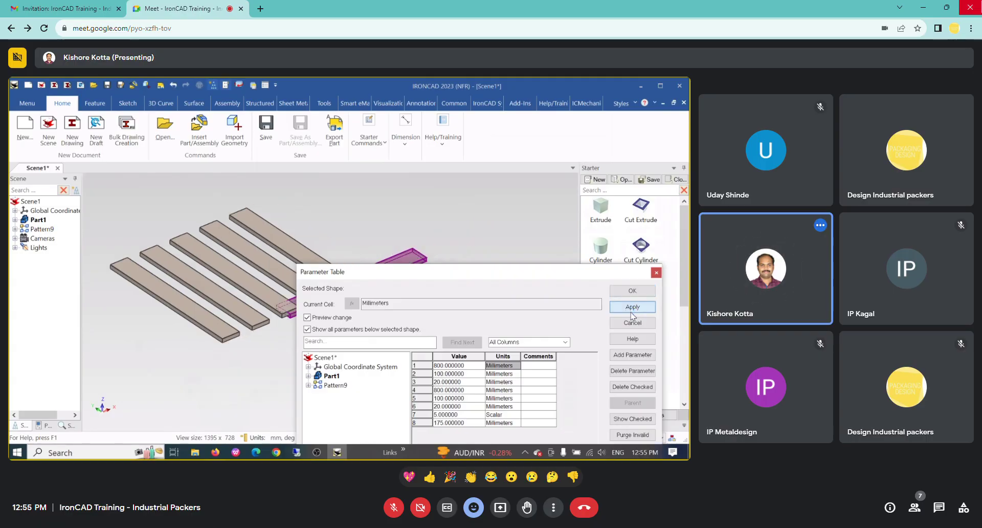
pyautogui.press('Escape')
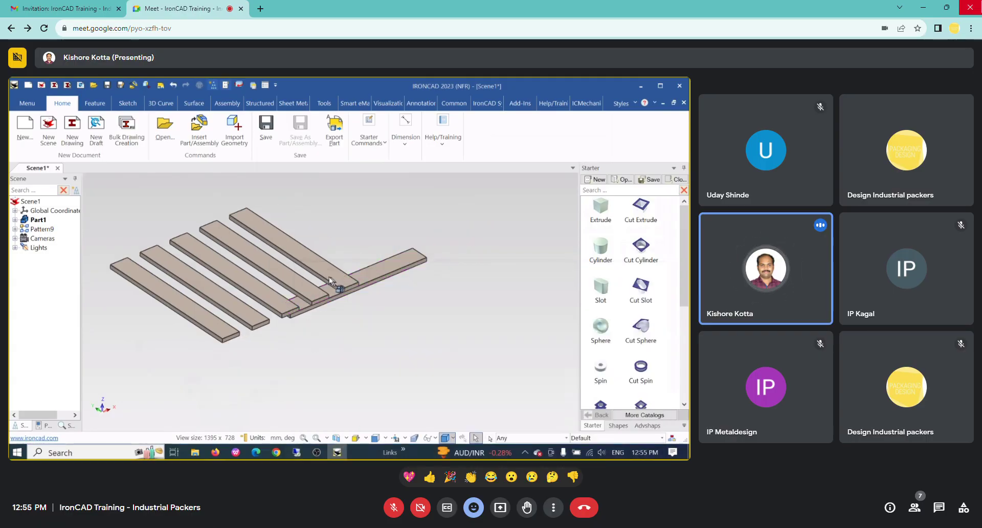
pyautogui.scroll(3, 257, 289)
pyautogui.scroll(-2, 257, 289)
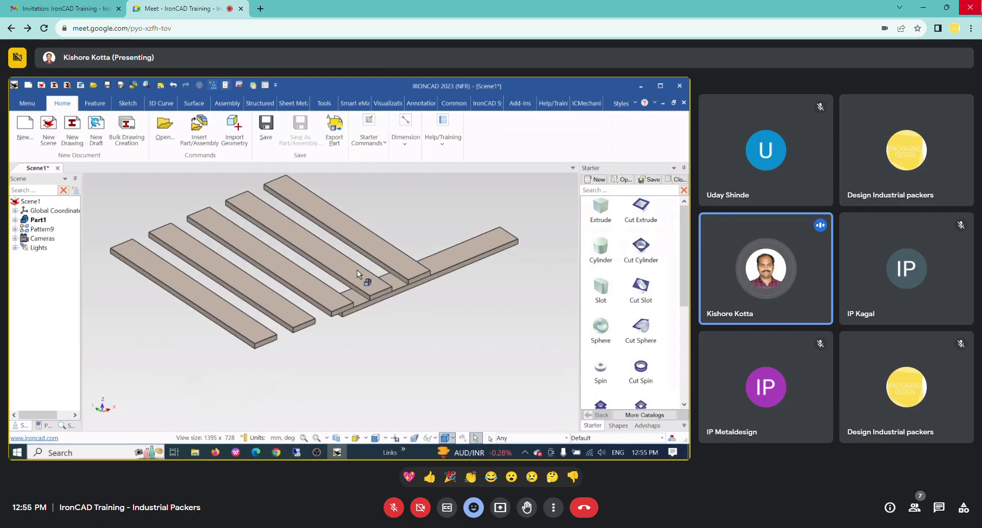
# - Add an Align positioning constraint between the first cross plank's long outer side face and the base plank's near end face
pyautogui.click(230, 103)
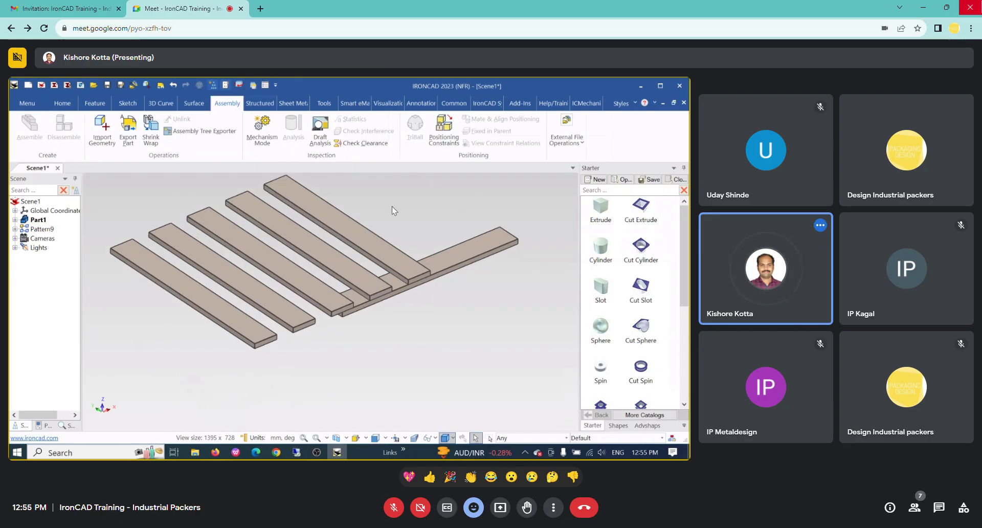
pyautogui.click(442, 125)
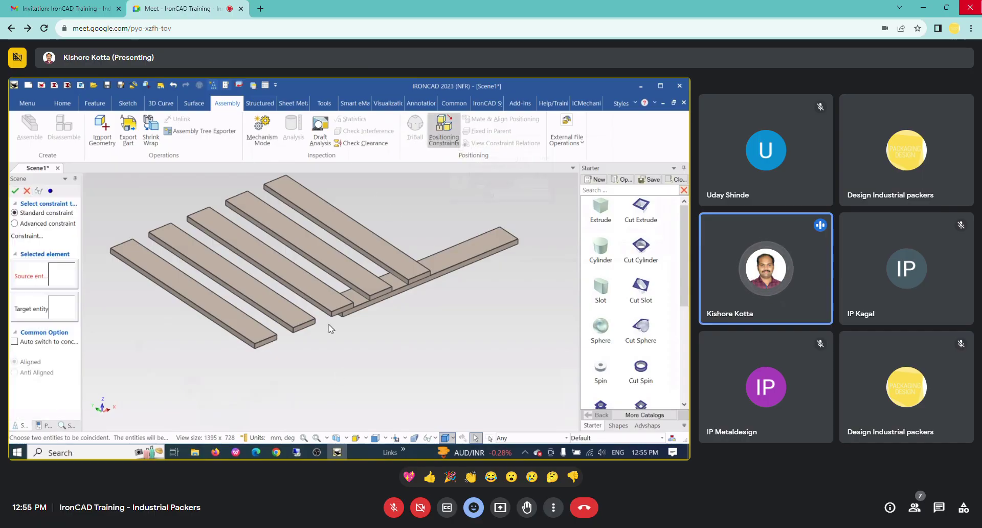
pyautogui.scroll(3, 281, 341)
pyautogui.scroll(-2, 117, 288)
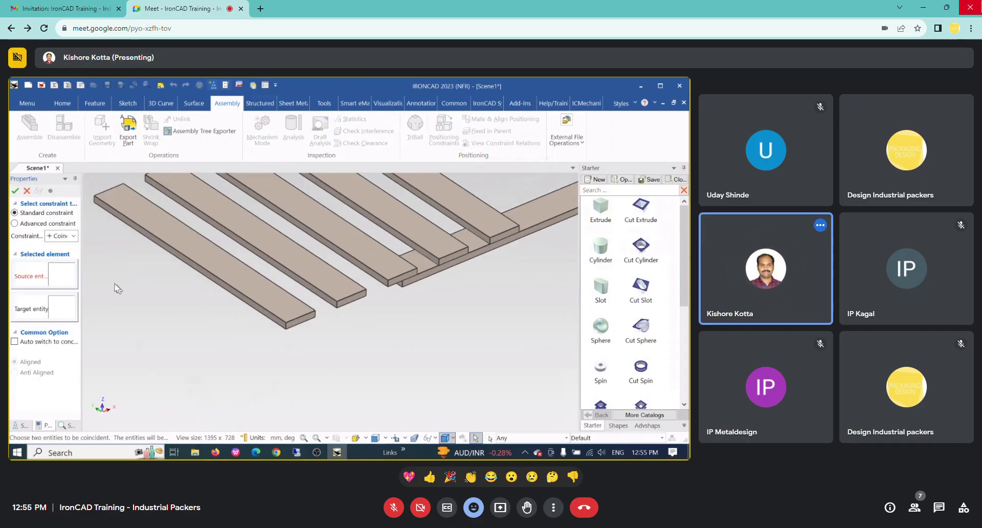
pyautogui.moveTo(82, 217); pyautogui.dragTo(130, 219)
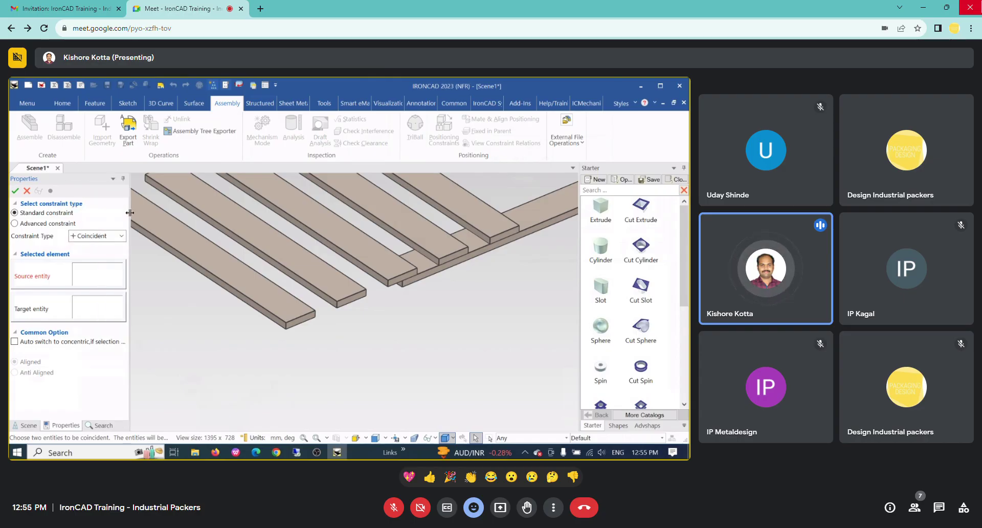
pyautogui.click(97, 236)
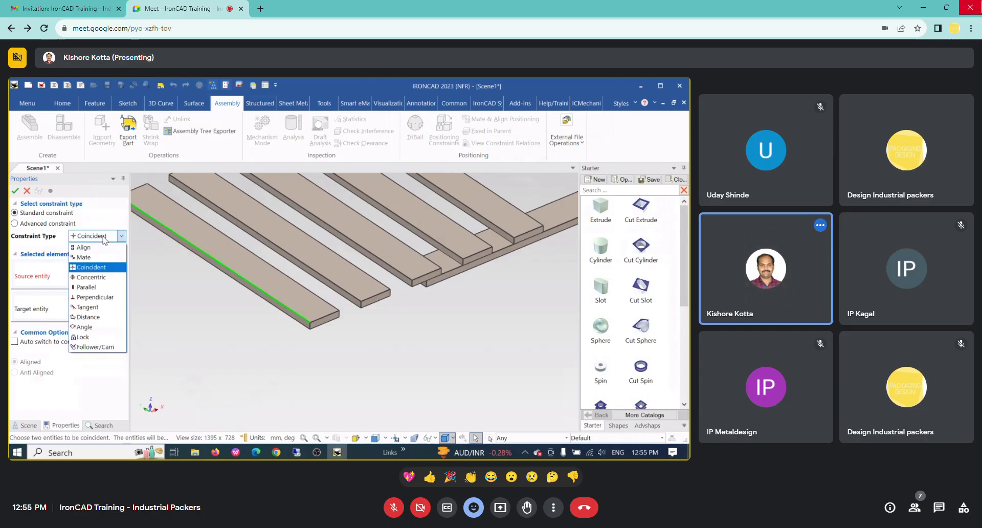
pyautogui.click(100, 247)
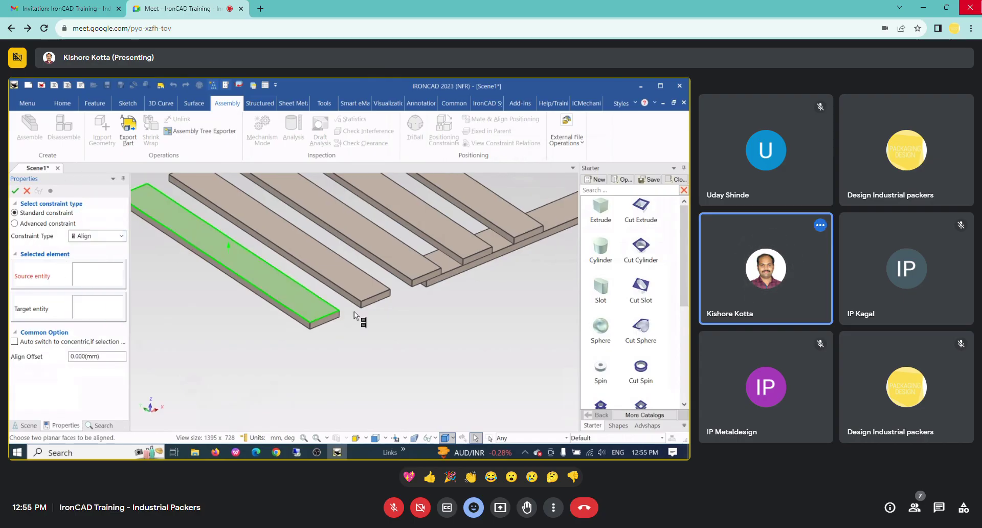
pyautogui.scroll(4, 278, 321)
pyautogui.click(286, 322)
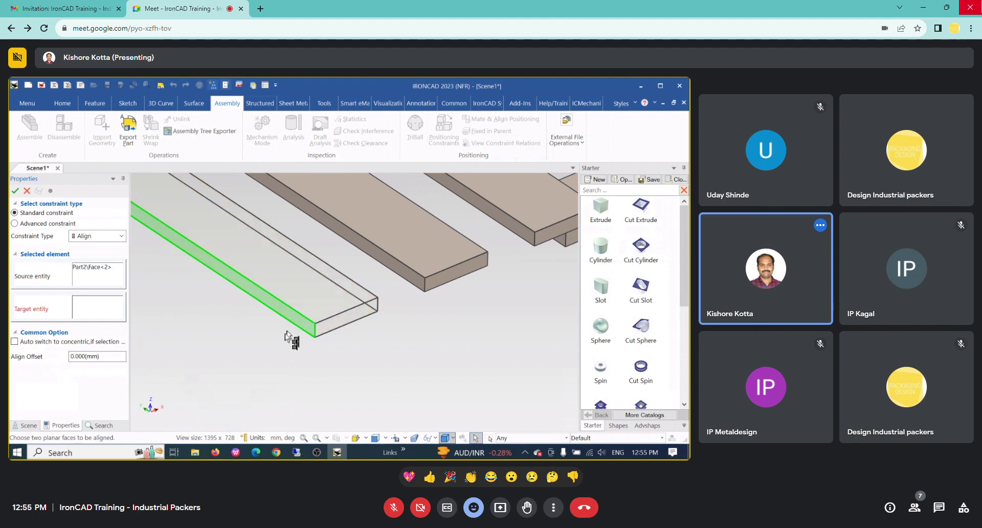
pyautogui.scroll(-3, 289, 351)
pyautogui.scroll(3, 394, 331)
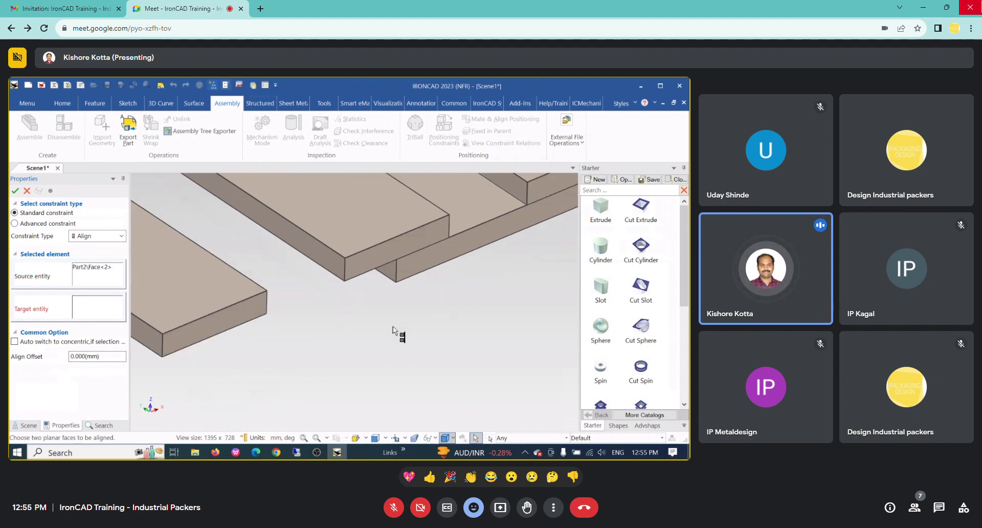
pyautogui.click(392, 271)
pyautogui.scroll(-3, 380, 351)
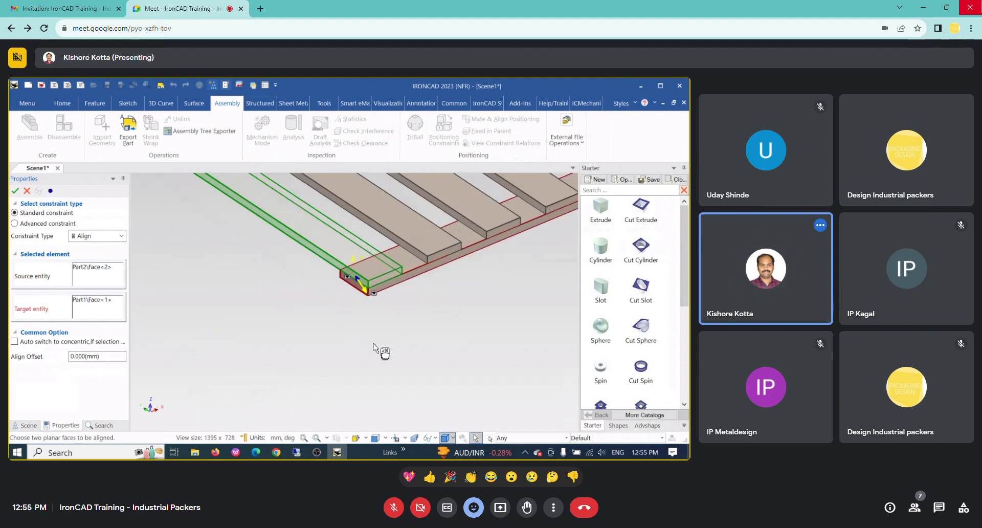
pyautogui.scroll(3, 422, 276)
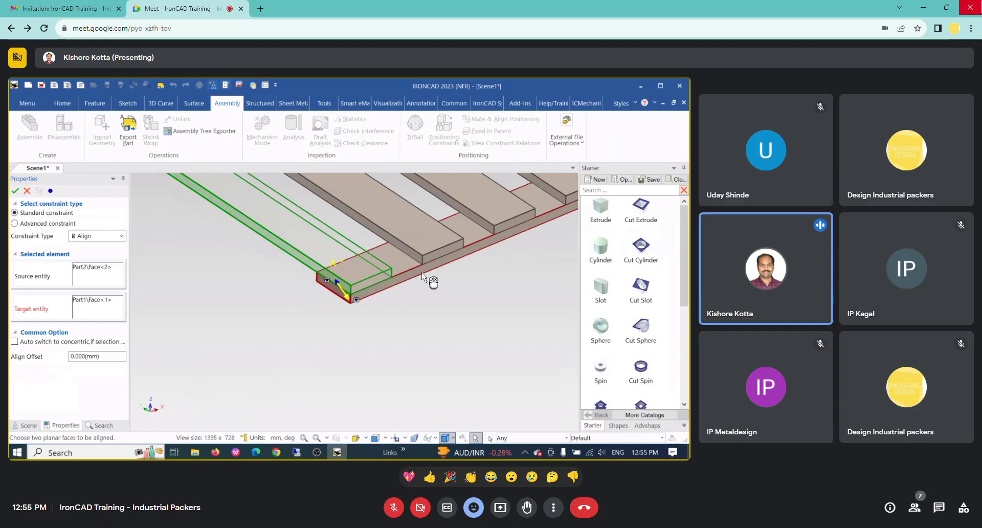
pyautogui.click(50, 191)
# - Align the first cross plank's narrow end face with the base plank's long outer side face using another positioning constraint
pyautogui.scroll(5, 297, 309)
pyautogui.click(297, 310)
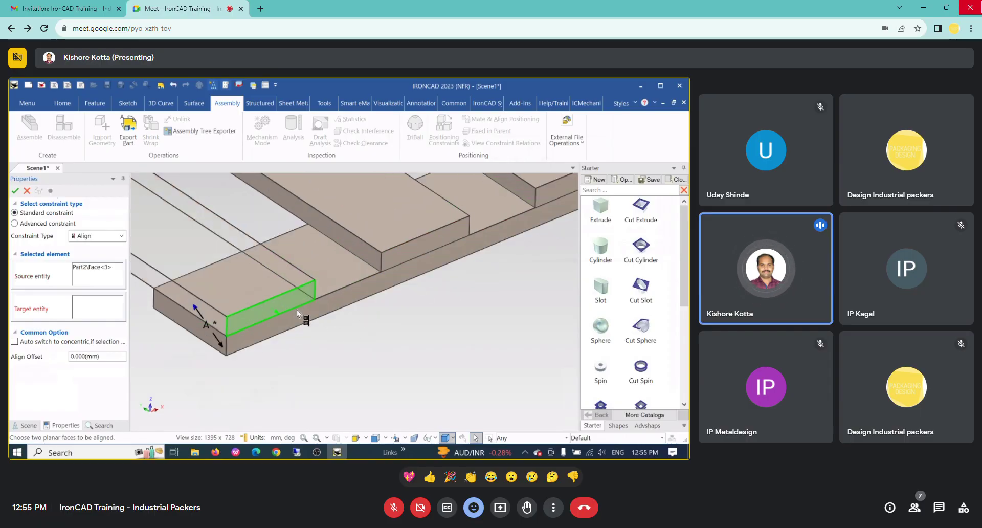
pyautogui.click(299, 313)
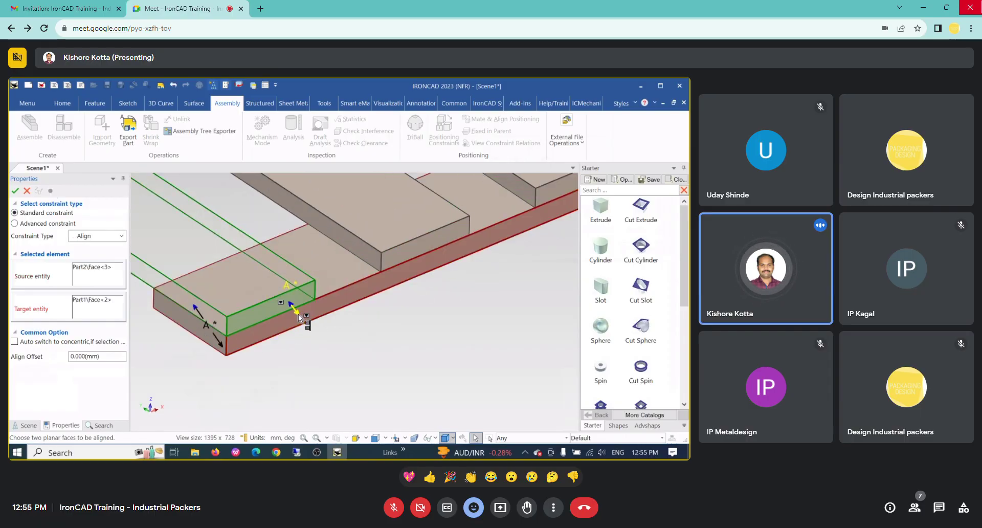
pyautogui.click(50, 191)
# - Mate the base plank's top face to the underside of the first cross plank and finish the positioning constraints
pyautogui.click(327, 277)
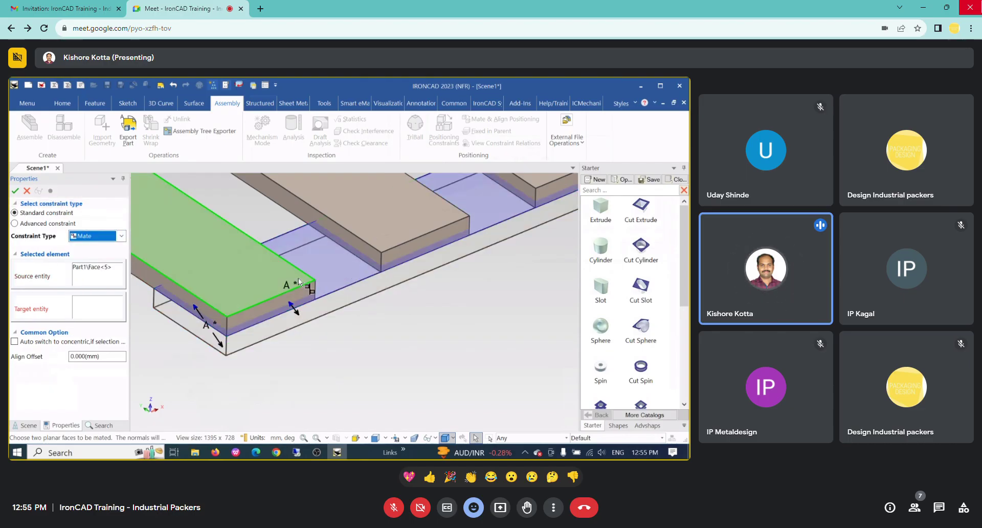
pyautogui.moveTo(299, 281); pyautogui.dragTo(317, 230, button='middle')
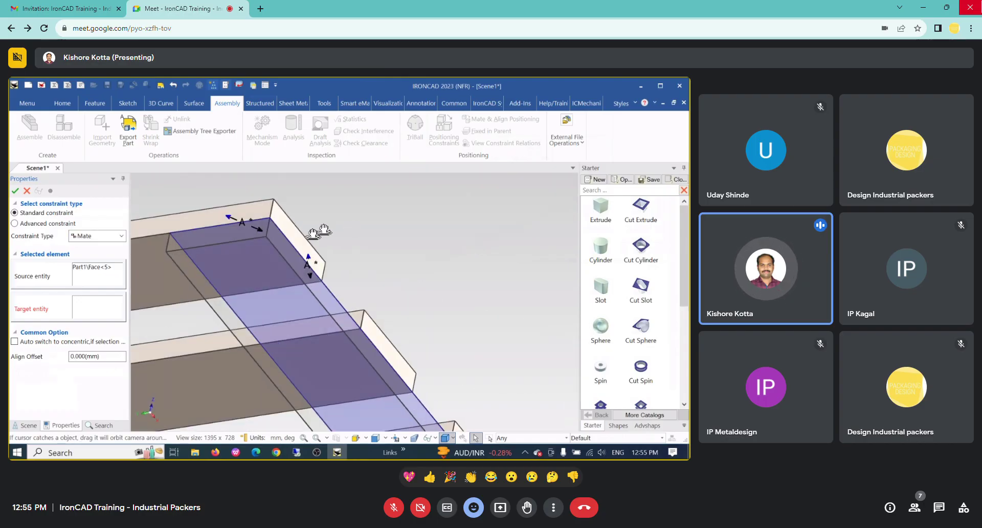
pyautogui.click(154, 281)
pyautogui.moveTo(154, 281); pyautogui.dragTo(42, 217, button='middle')
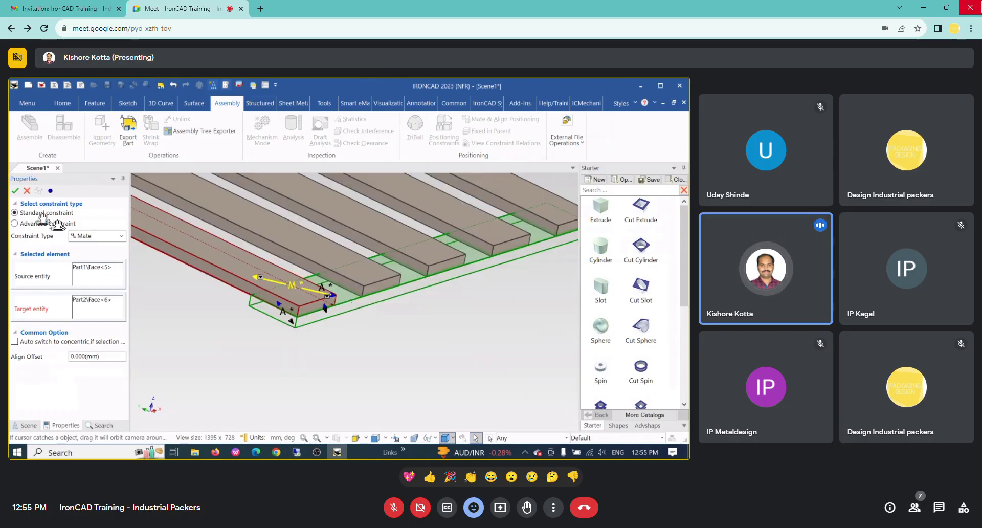
pyautogui.click(15, 190)
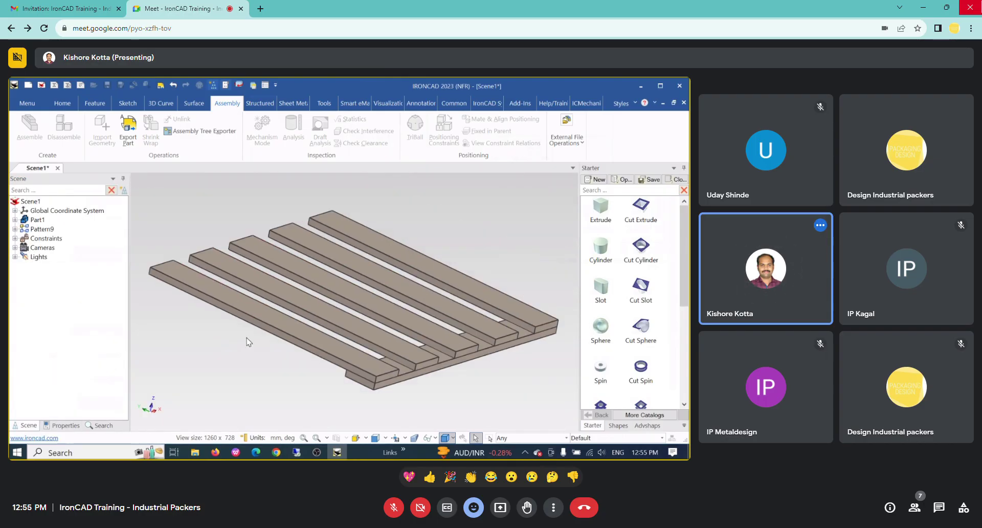
# - Set scene parameter L1 to 1000 mm in the parameter table, apply it to the constrained pallet and close the table
pyautogui.scroll(-2, 434, 315)
pyautogui.moveTo(434, 315); pyautogui.dragTo(309, 293, button='middle')
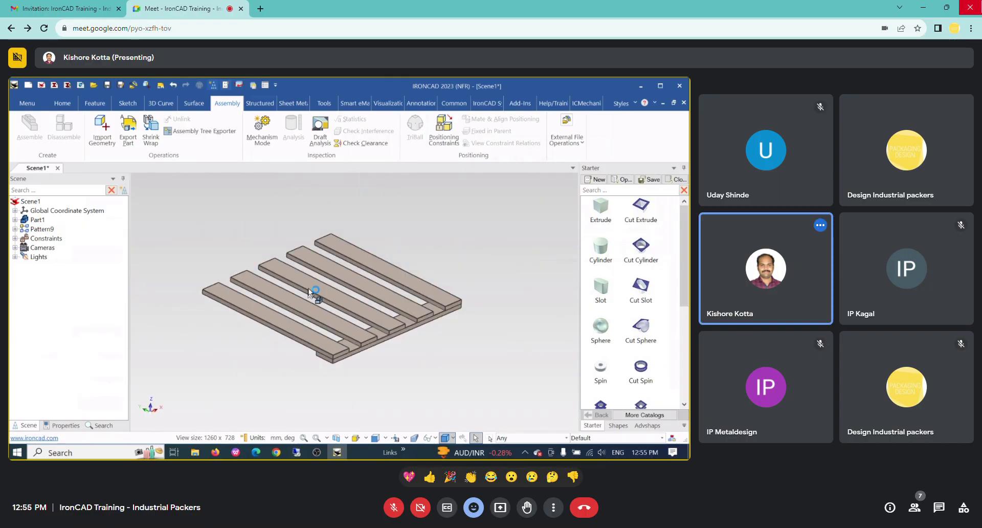
pyautogui.rightClick(478, 231)
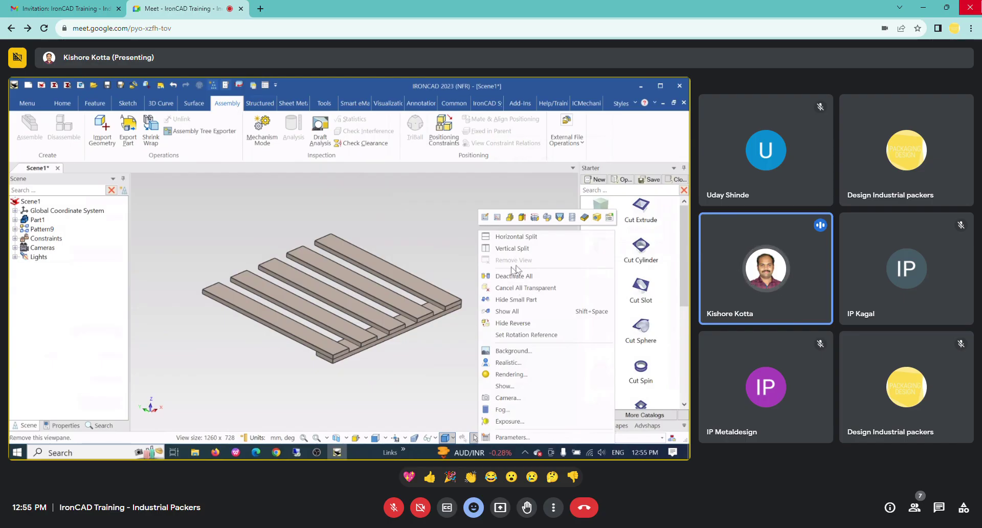
pyautogui.click(517, 437)
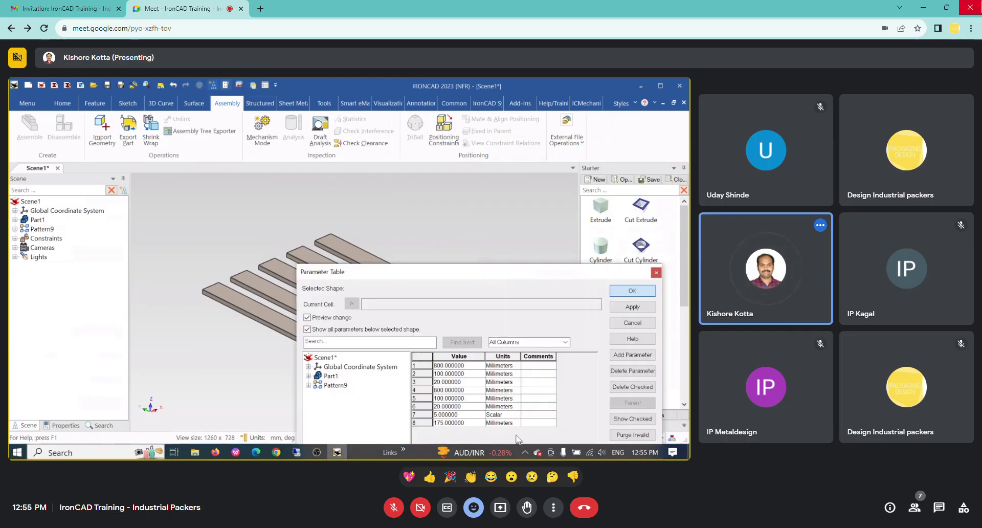
pyautogui.click(455, 362)
pyautogui.moveTo(485, 272); pyautogui.dragTo(601, 171)
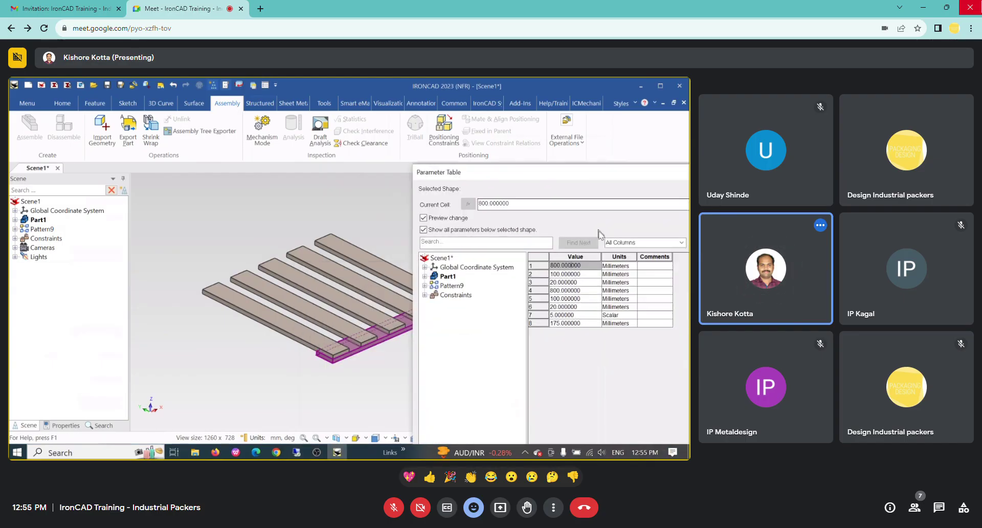
pyautogui.click(592, 275)
pyautogui.click(662, 265)
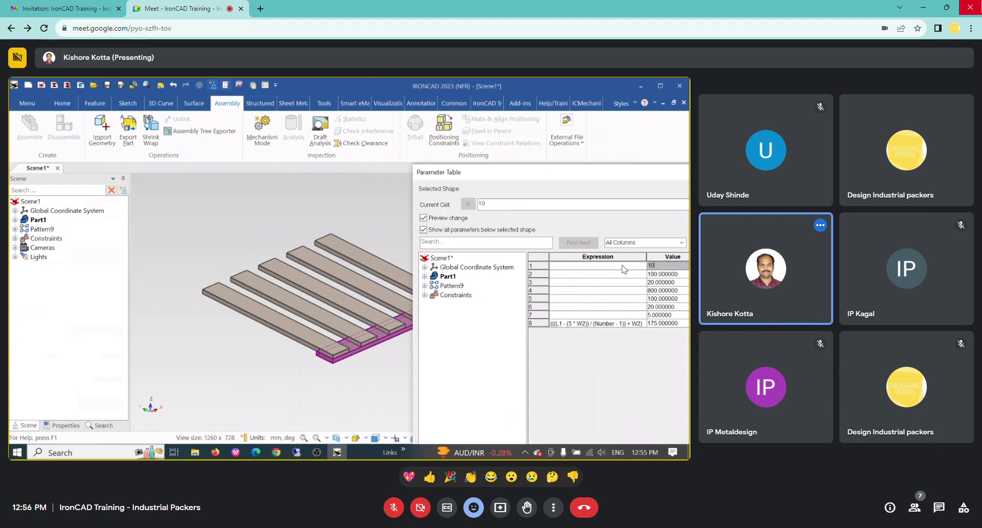
pyautogui.write('1000')
pyautogui.press('Tab')
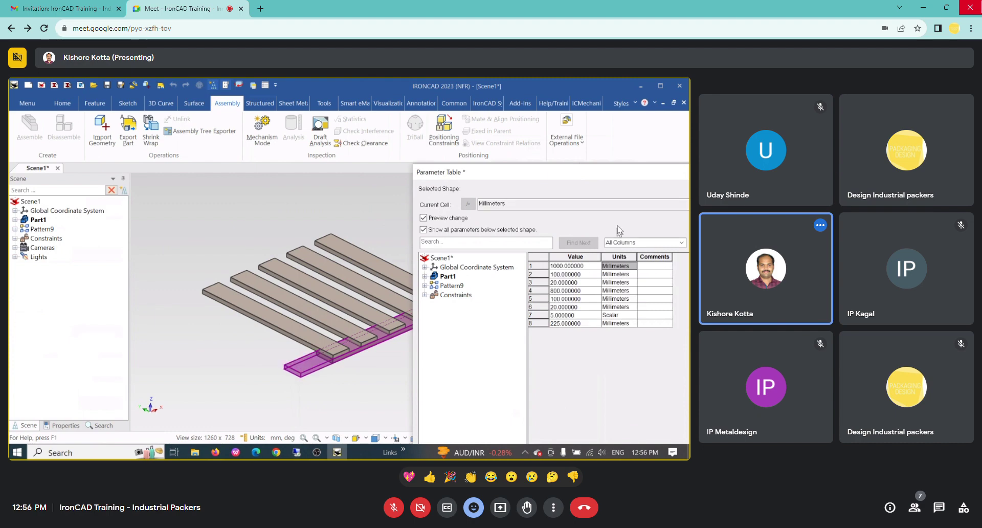
pyautogui.moveTo(607, 169); pyautogui.dragTo(585, 201)
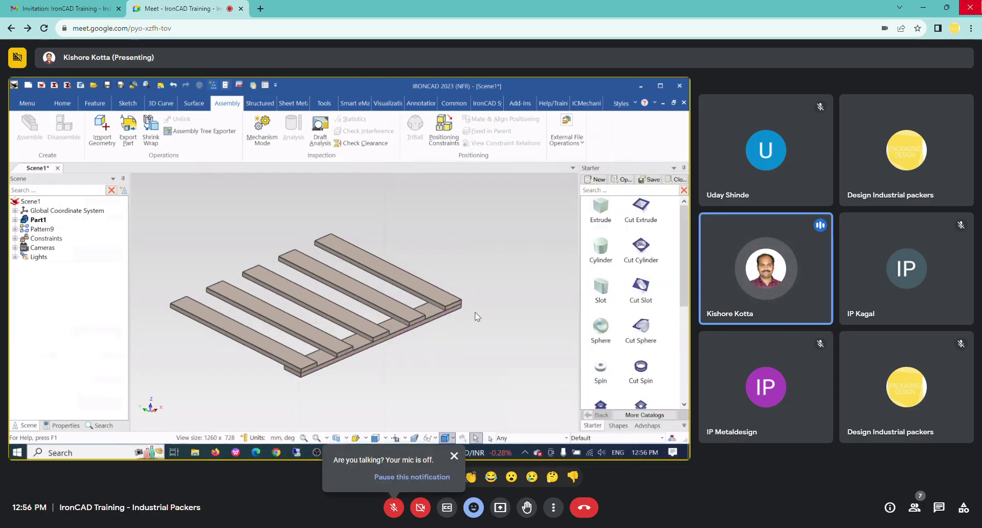
pyautogui.scroll(2, 322, 350)
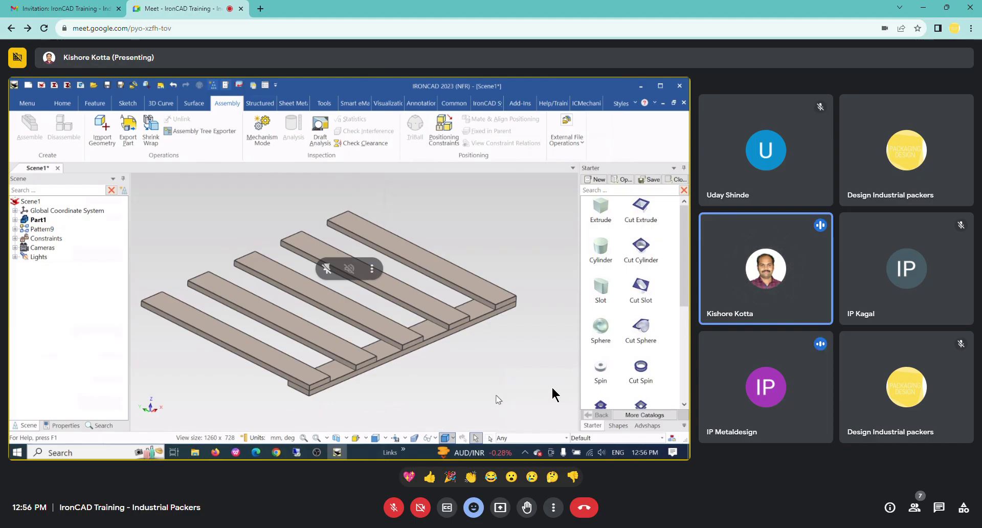
pyautogui.click(395, 512)
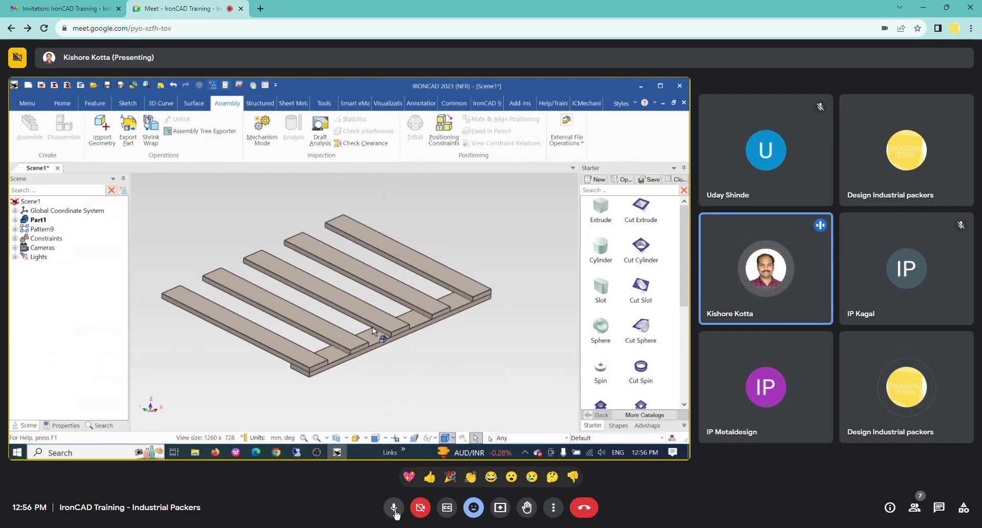
pyautogui.click(395, 511)
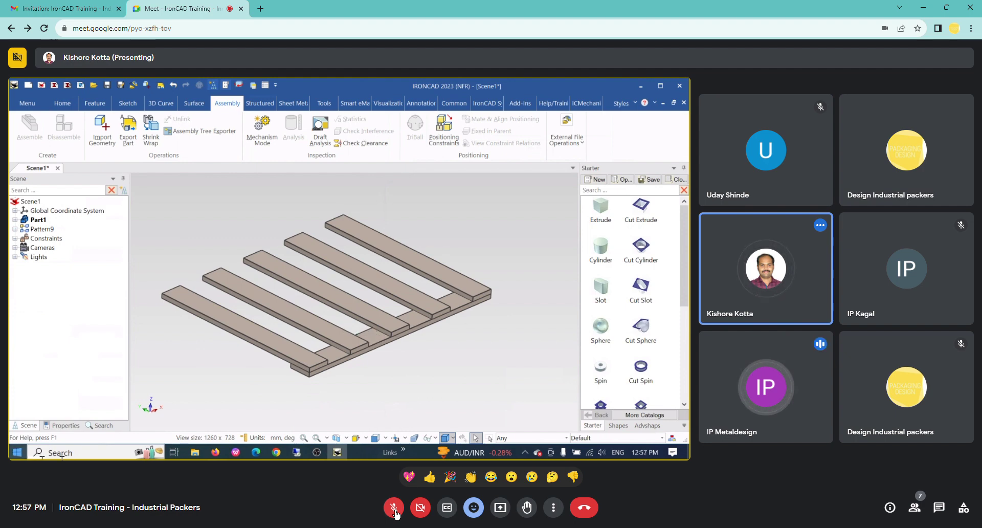
pyautogui.click(394, 508)
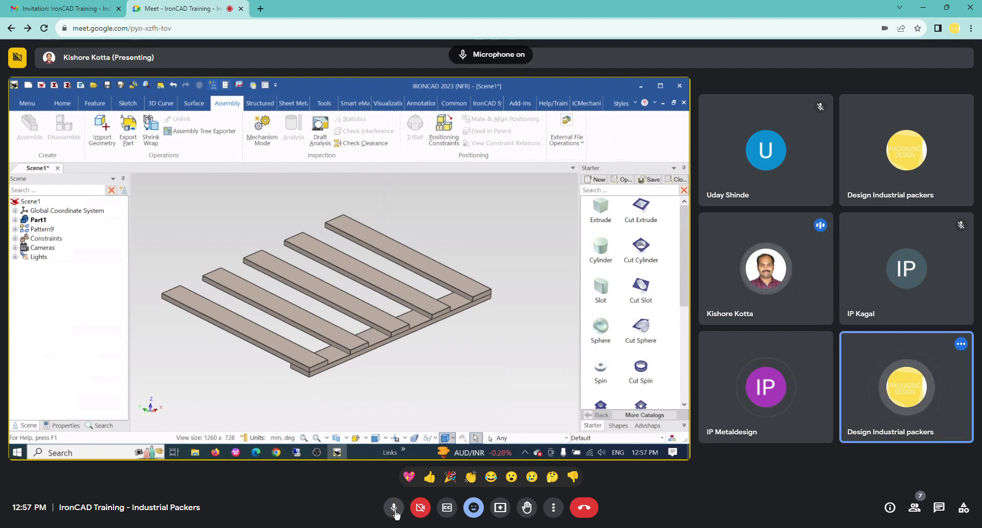